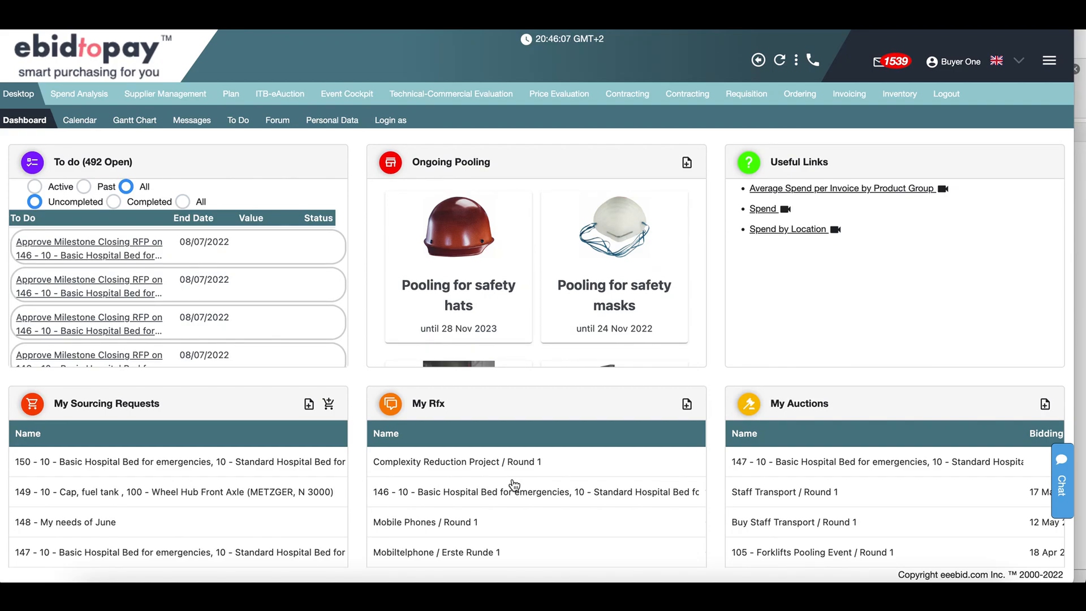
Step: Try approving the Bids analyzing milestone as the second buyer, then return to the dashboard
{"action": "left_click", "coordinate": [122, 249]}
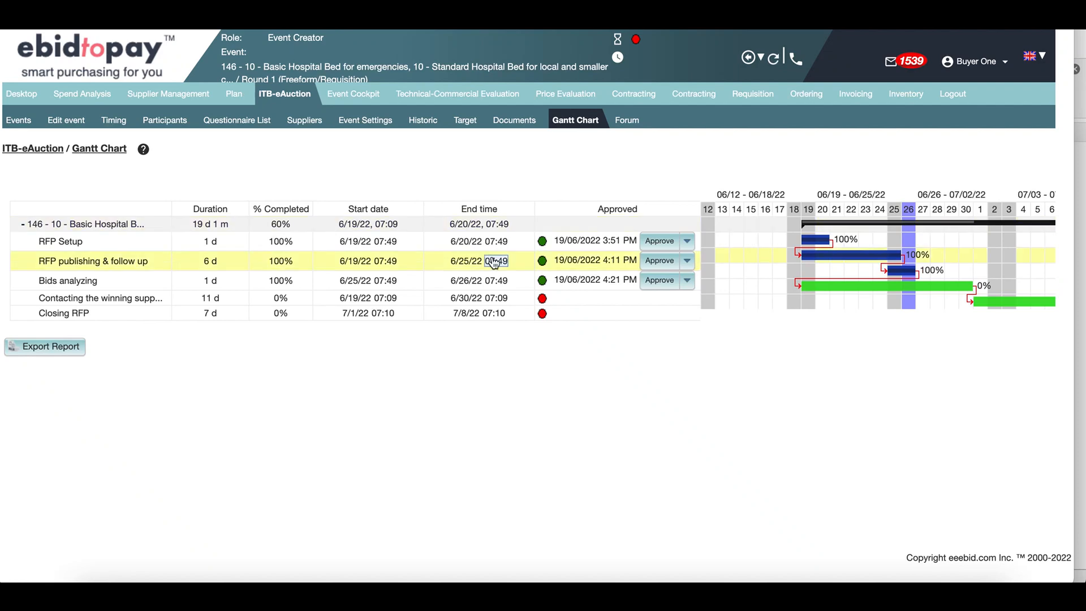
{"action": "left_click", "coordinate": [686, 280]}
{"action": "left_click", "coordinate": [662, 300]}
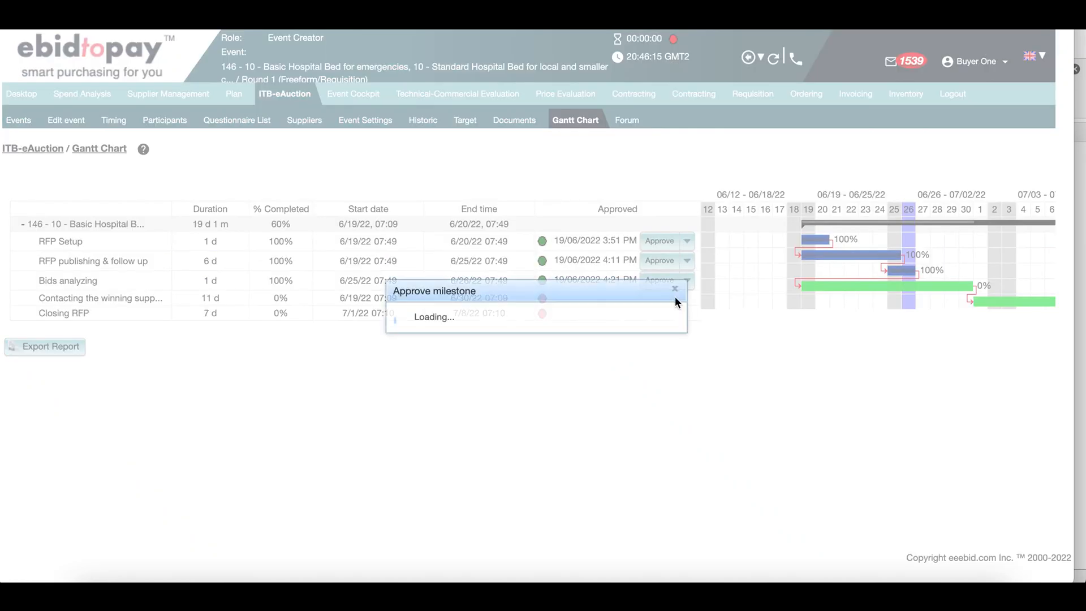
{"action": "left_click", "coordinate": [554, 320]}
{"action": "left_click", "coordinate": [526, 351]}
{"action": "left_click", "coordinate": [408, 351]}
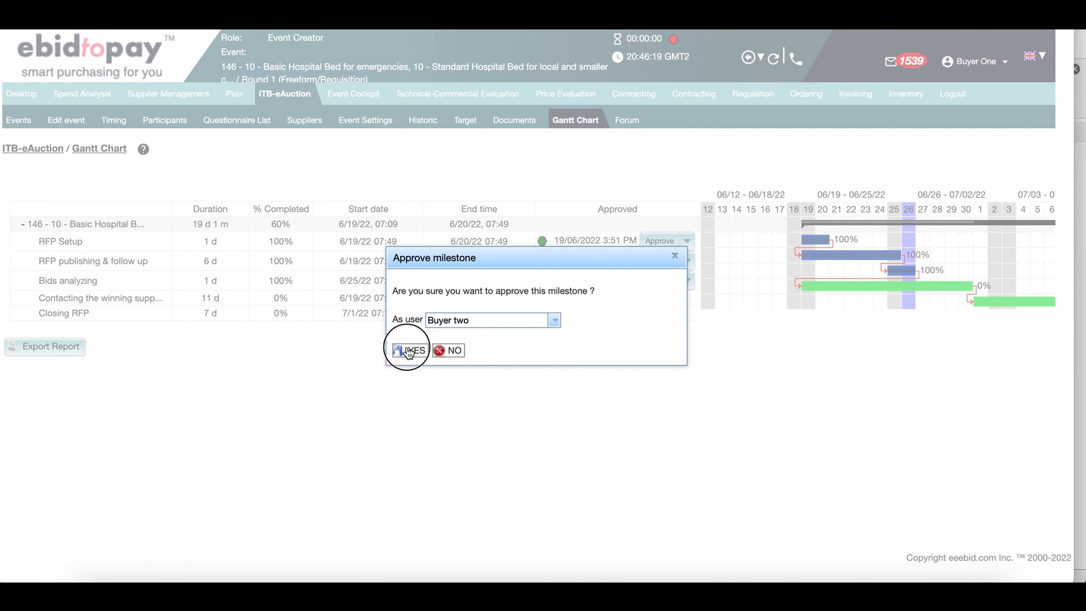
{"action": "left_click", "coordinate": [440, 341]}
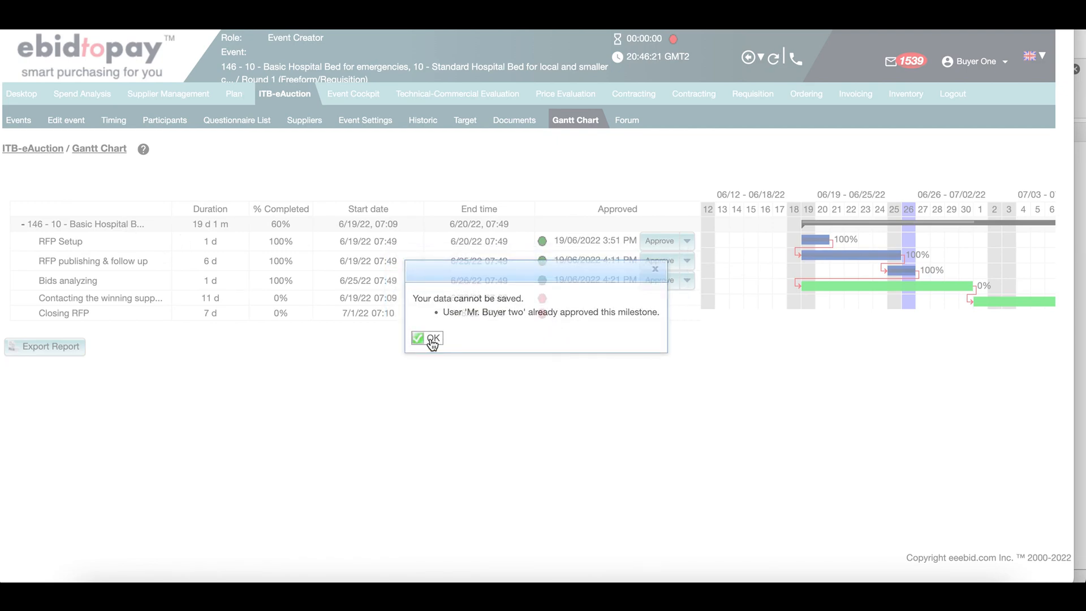
{"action": "mouse_move", "coordinate": [24, 104]}
{"action": "left_click", "coordinate": [23, 124]}
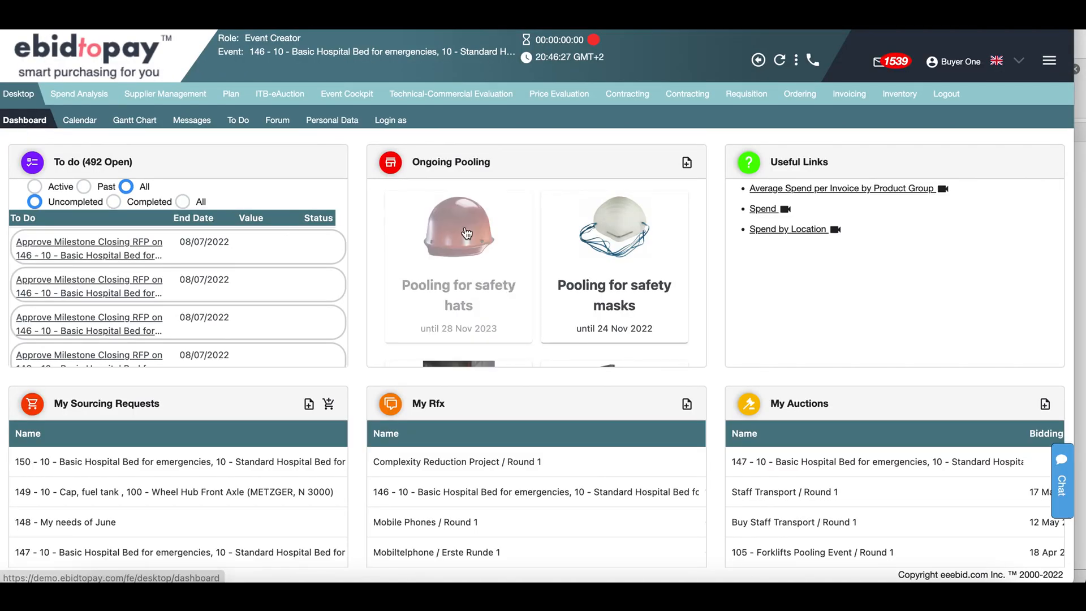
Step: Set the Forklifts Pooling Event article order quantities to 26, 21, 26 and 21
{"action": "scroll", "coordinate": [521, 276], "scroll_direction": "down", "scroll_amount": 2}
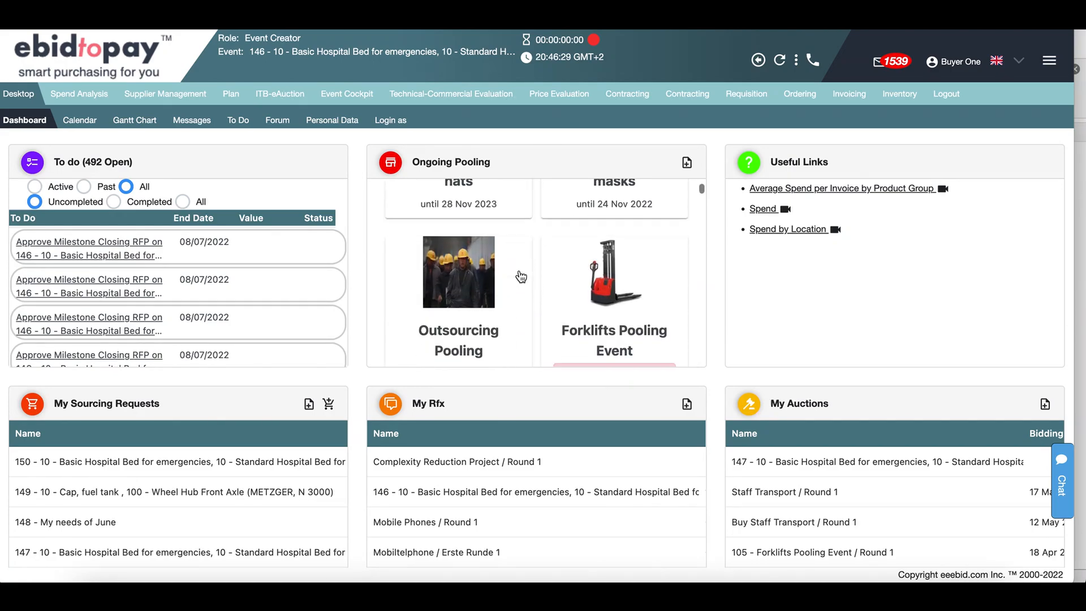
{"action": "left_click", "coordinate": [619, 264]}
{"action": "left_click", "coordinate": [781, 189]}
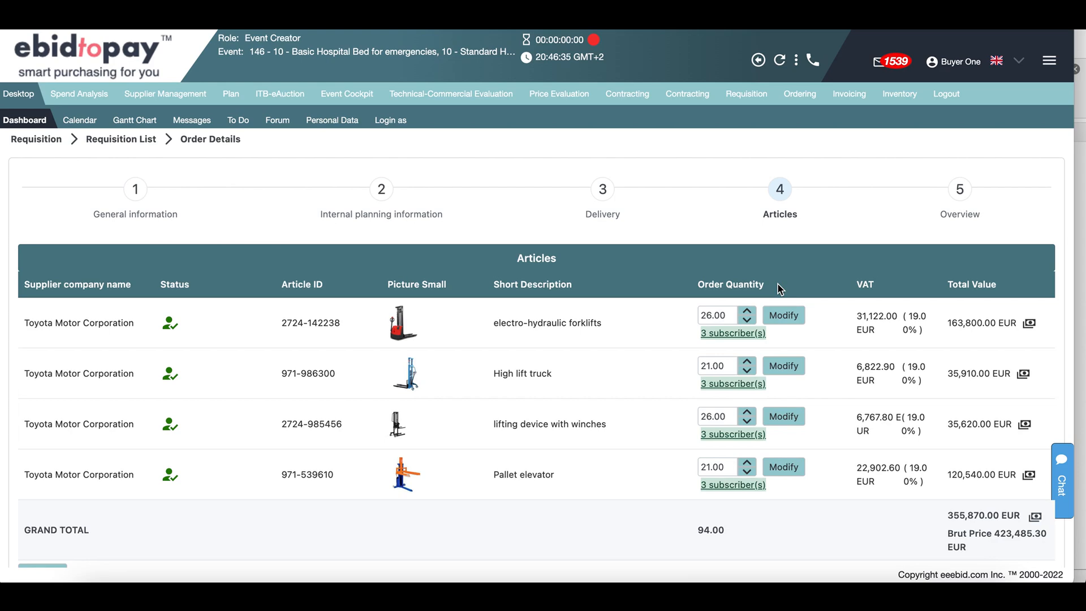
{"action": "left_click", "coordinate": [747, 310]}
{"action": "left_click", "coordinate": [747, 311]}
{"action": "left_click", "coordinate": [747, 310]}
{"action": "left_click", "coordinate": [747, 310]}
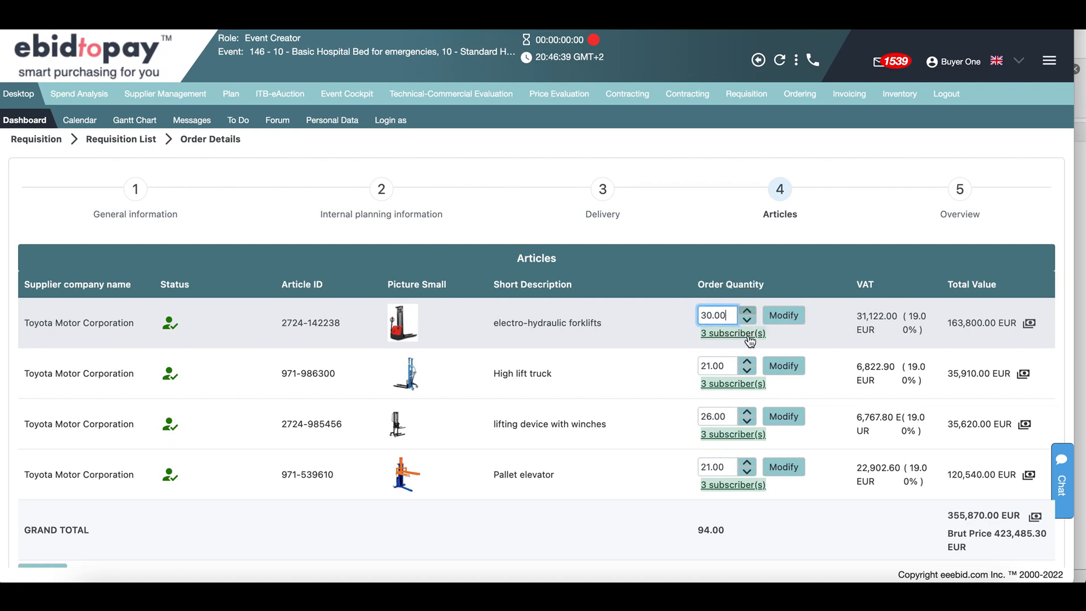
{"action": "left_click", "coordinate": [748, 361]}
{"action": "left_click", "coordinate": [747, 361]}
{"action": "left_click", "coordinate": [747, 361]}
{"action": "left_click", "coordinate": [748, 361]}
{"action": "left_click", "coordinate": [747, 412]}
{"action": "left_click", "coordinate": [747, 412]}
{"action": "left_click", "coordinate": [747, 412]}
{"action": "left_click", "coordinate": [747, 411]}
{"action": "left_click", "coordinate": [748, 462]}
{"action": "left_click", "coordinate": [747, 462]}
{"action": "left_click", "coordinate": [748, 462]}
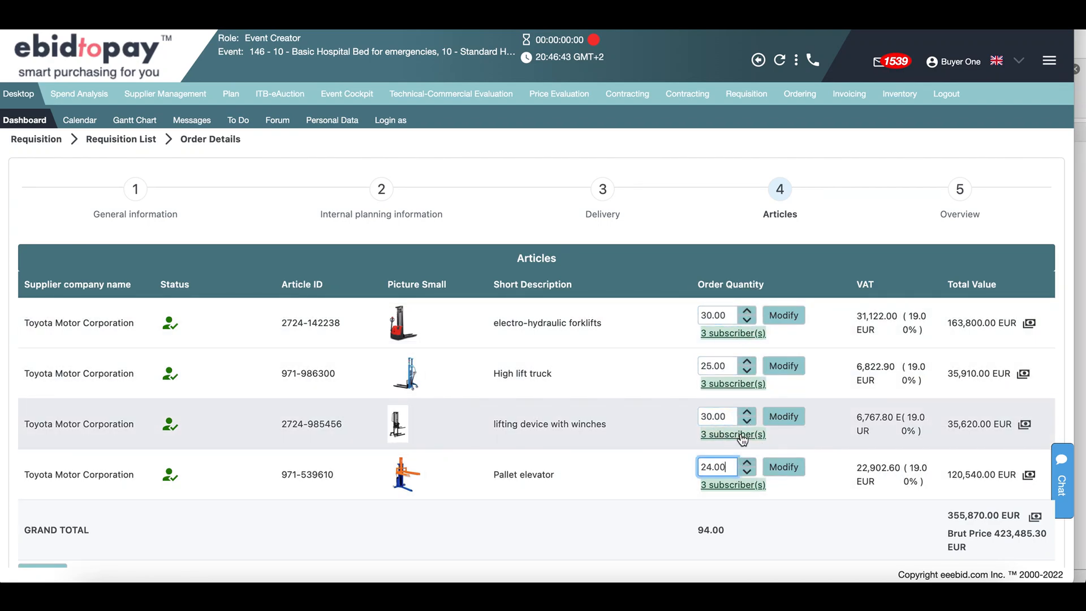
Step: Save the requisition's article quantities and open the event history shortcuts
{"action": "scroll", "coordinate": [744, 452], "scroll_direction": "down", "scroll_amount": 2}
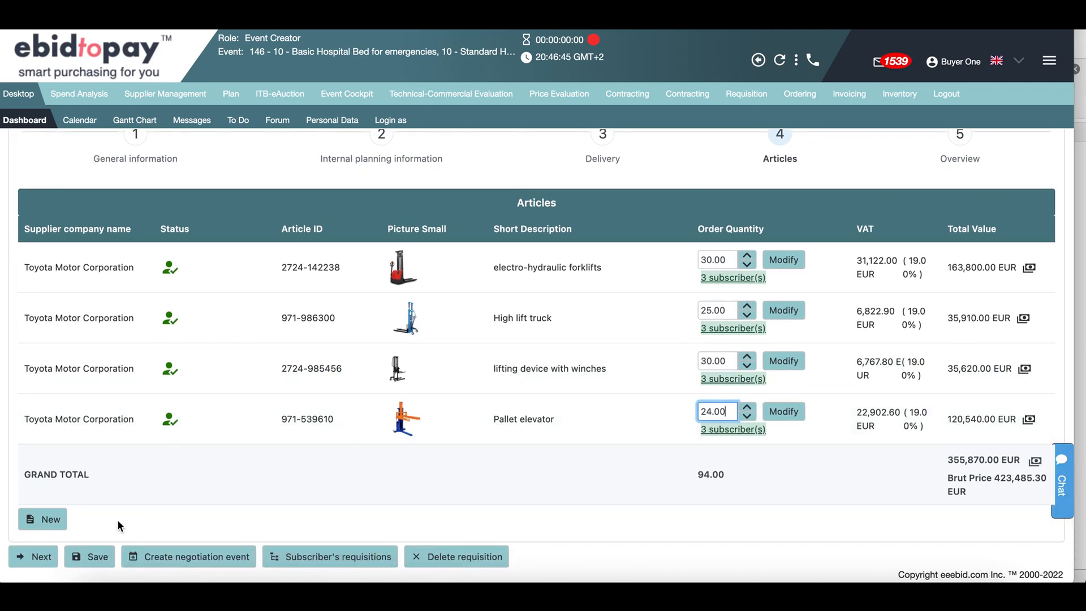
{"action": "left_click", "coordinate": [90, 557]}
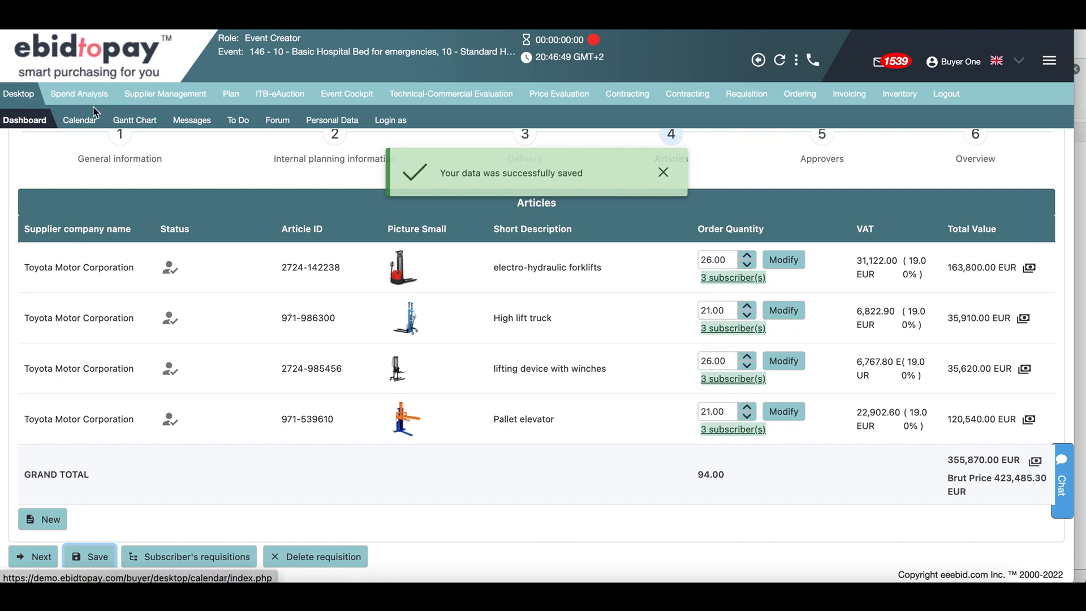
{"action": "left_click", "coordinate": [759, 60]}
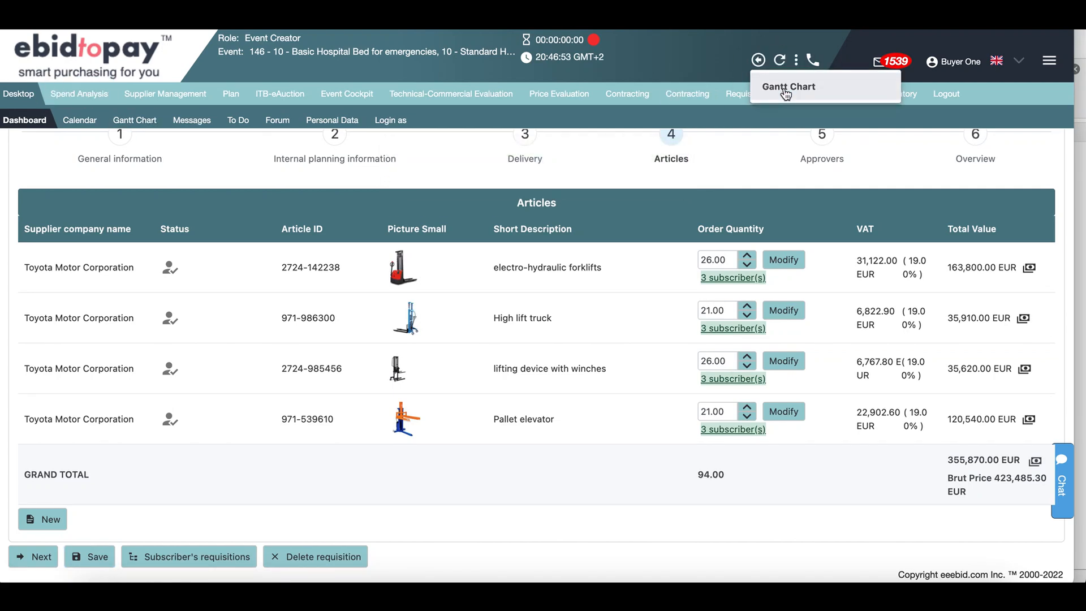
Step: Launch the Spend analytics report from the buyer dashboard's Useful Links
{"action": "left_click", "coordinate": [22, 119]}
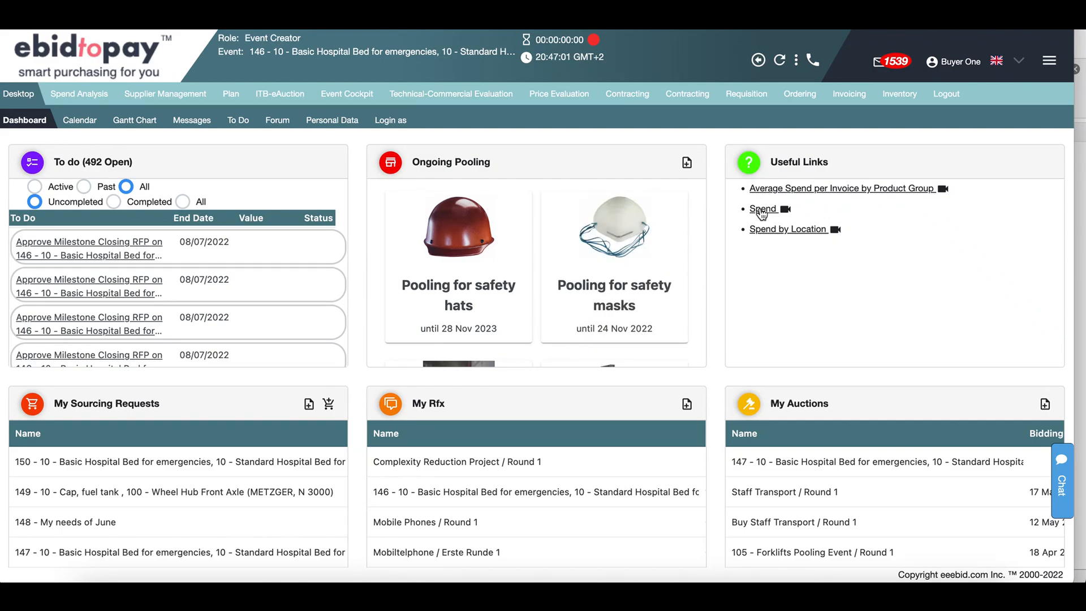
{"action": "left_click", "coordinate": [760, 208]}
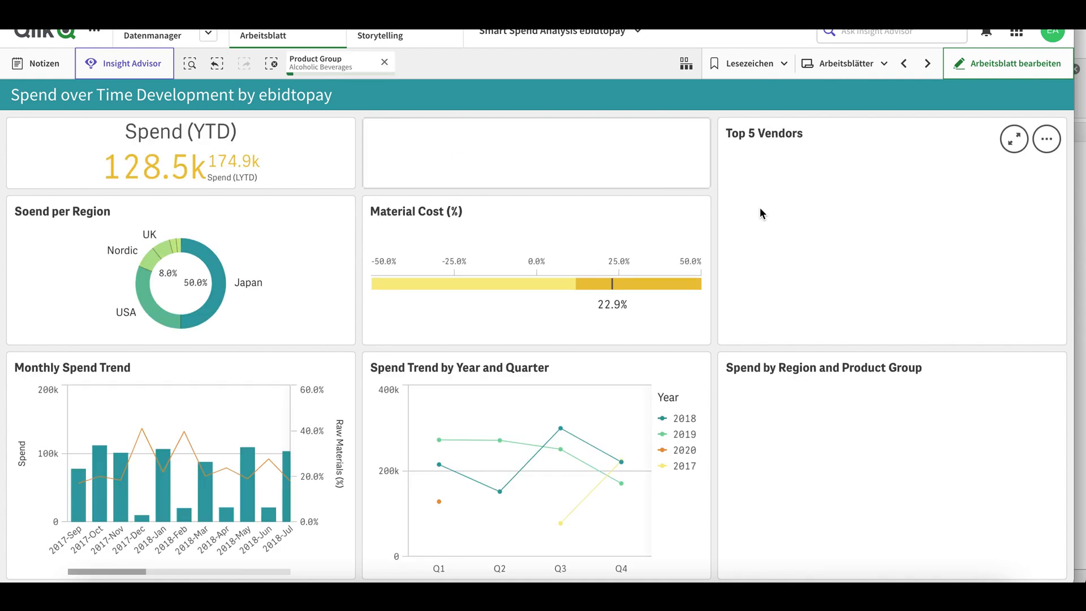
Step: Clear the Alcoholic Beverages product group filter and go to General Spend Overview's regional donut
{"action": "left_click", "coordinate": [384, 63]}
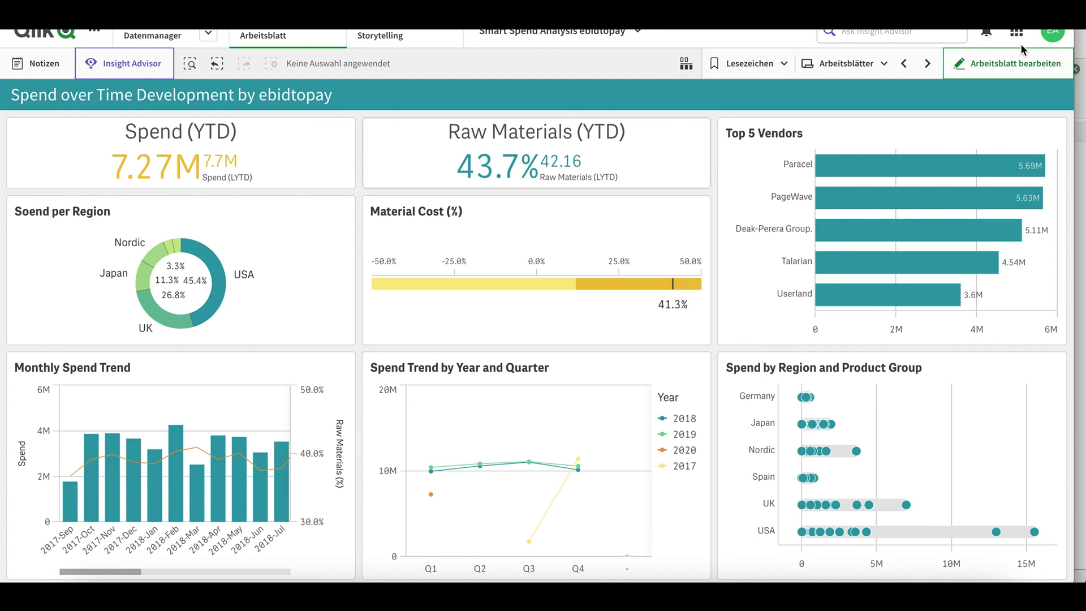
{"action": "left_click", "coordinate": [905, 64]}
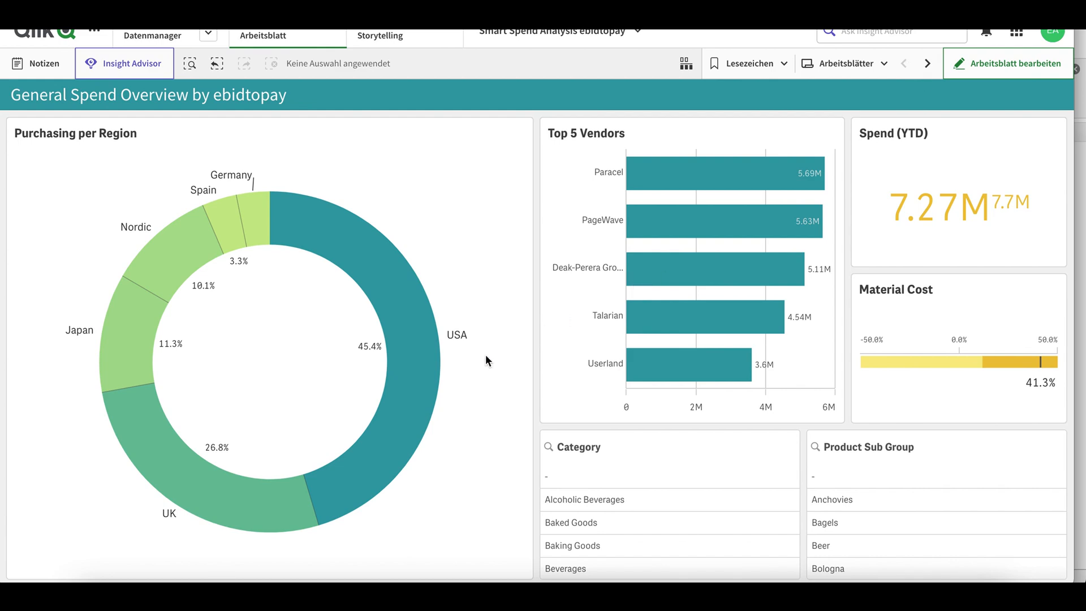
{"action": "mouse_move", "coordinate": [416, 379]}
{"action": "left_click_drag", "start_coordinate": [417, 379], "coordinate": [152, 314]}
Step: Select Japan, Nordic, Spain and Germany in the region donut, then return to Spend over Time Development
{"action": "left_click", "coordinate": [279, 231]}
{"action": "left_click", "coordinate": [376, 271]}
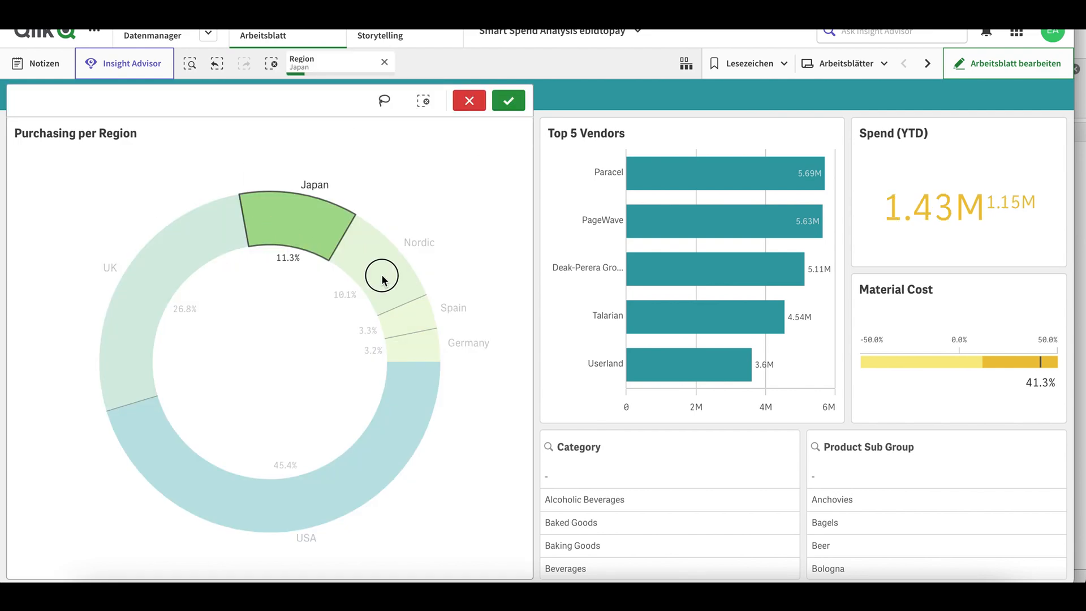
{"action": "left_click", "coordinate": [414, 320]}
{"action": "left_click", "coordinate": [423, 346]}
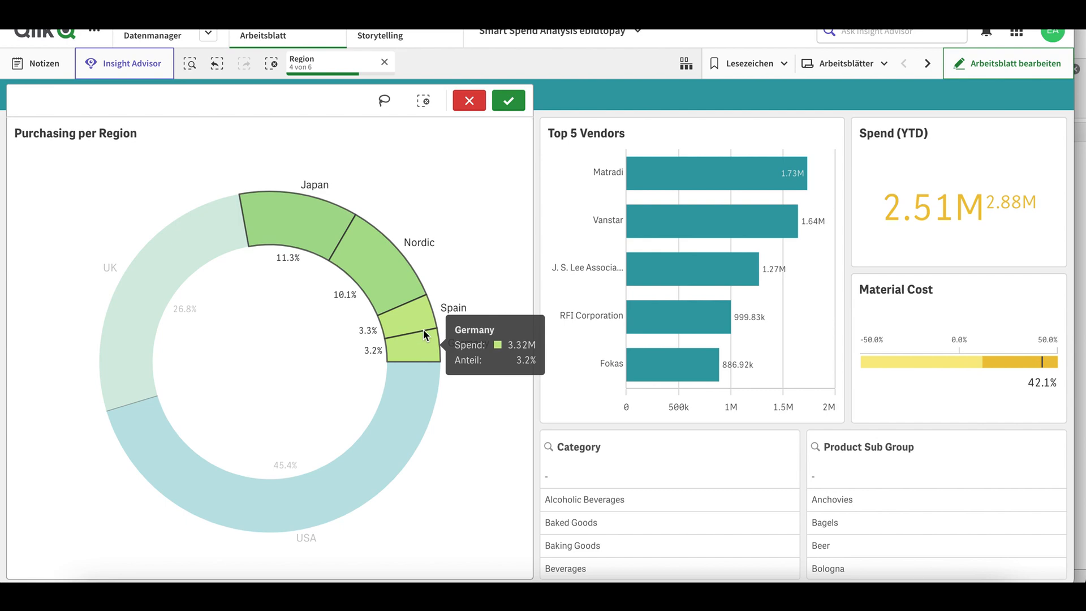
{"action": "left_click", "coordinate": [506, 99]}
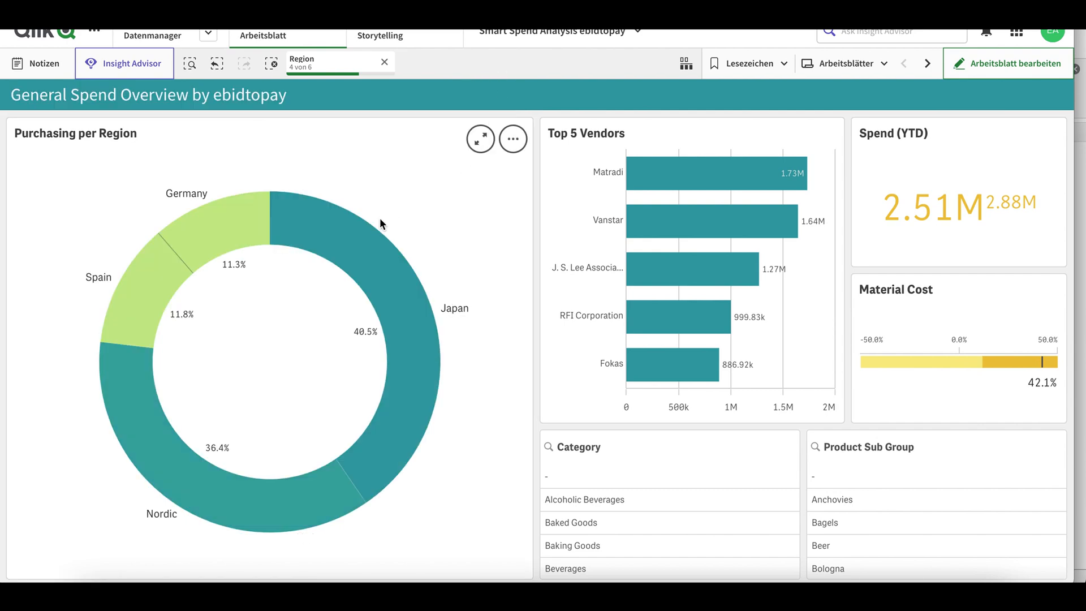
{"action": "left_click", "coordinate": [925, 65]}
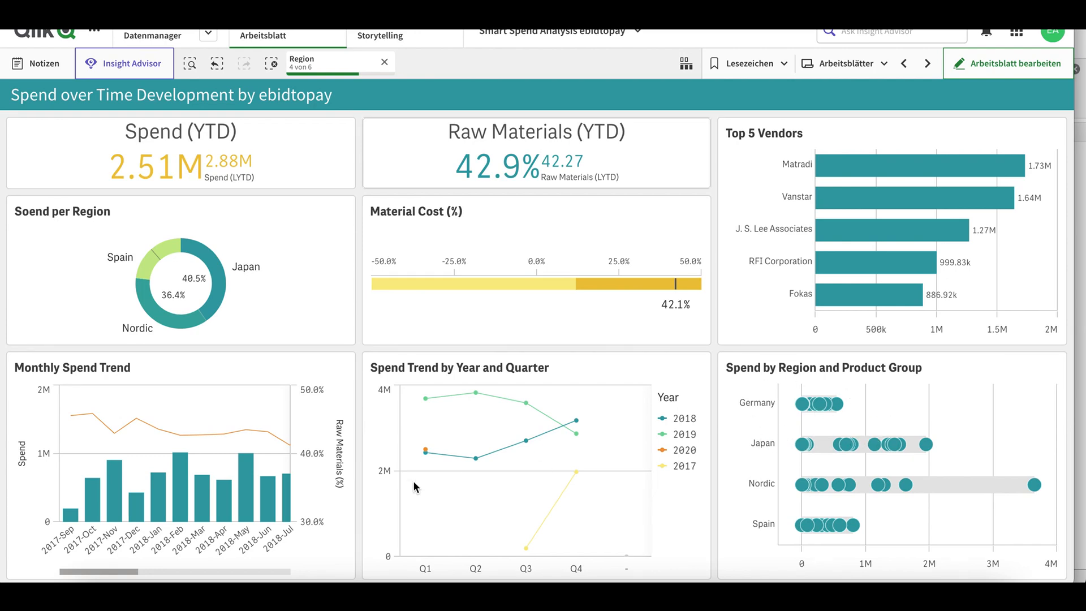
{"action": "left_click_drag", "start_coordinate": [111, 568], "coordinate": [316, 577]}
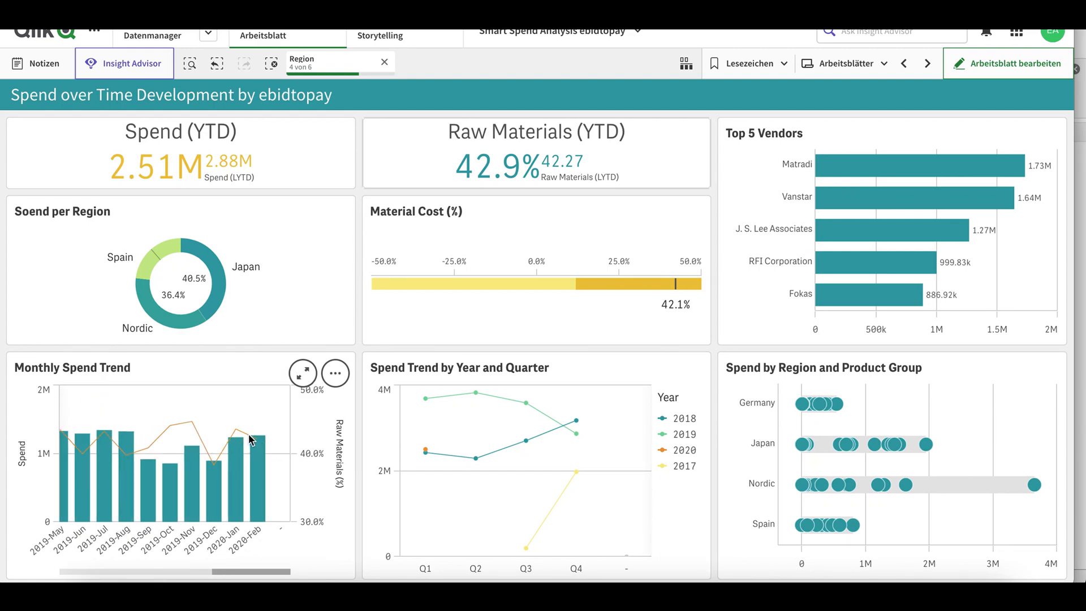
Step: Advance to Vendor Details and expand Breakfast Foods and Canned Products under A1 Datacom Supply
{"action": "left_click", "coordinate": [925, 64]}
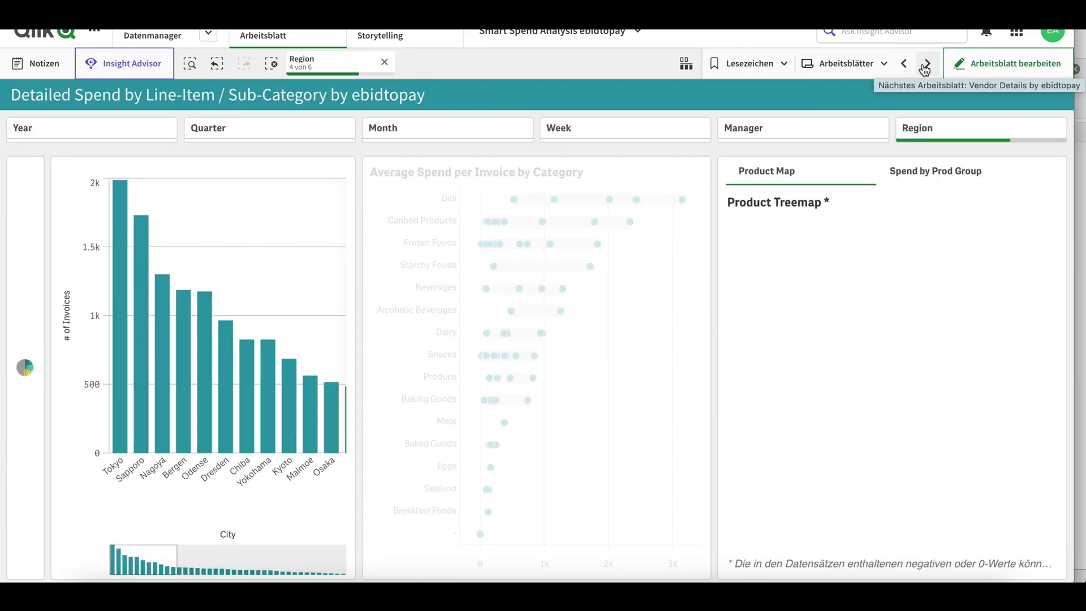
{"action": "left_click", "coordinate": [925, 64]}
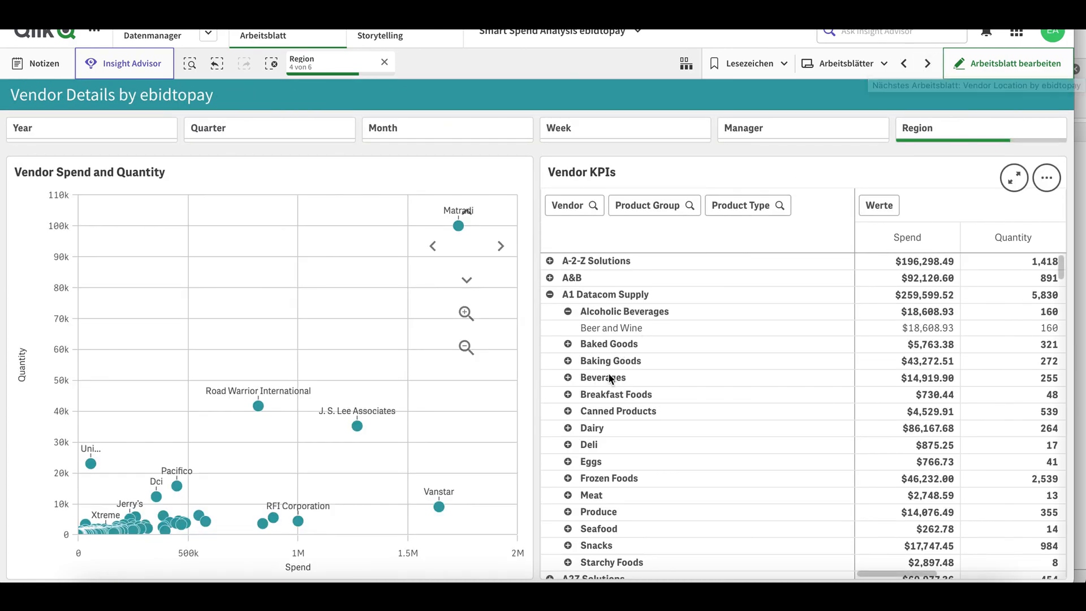
{"action": "left_click", "coordinate": [567, 395]}
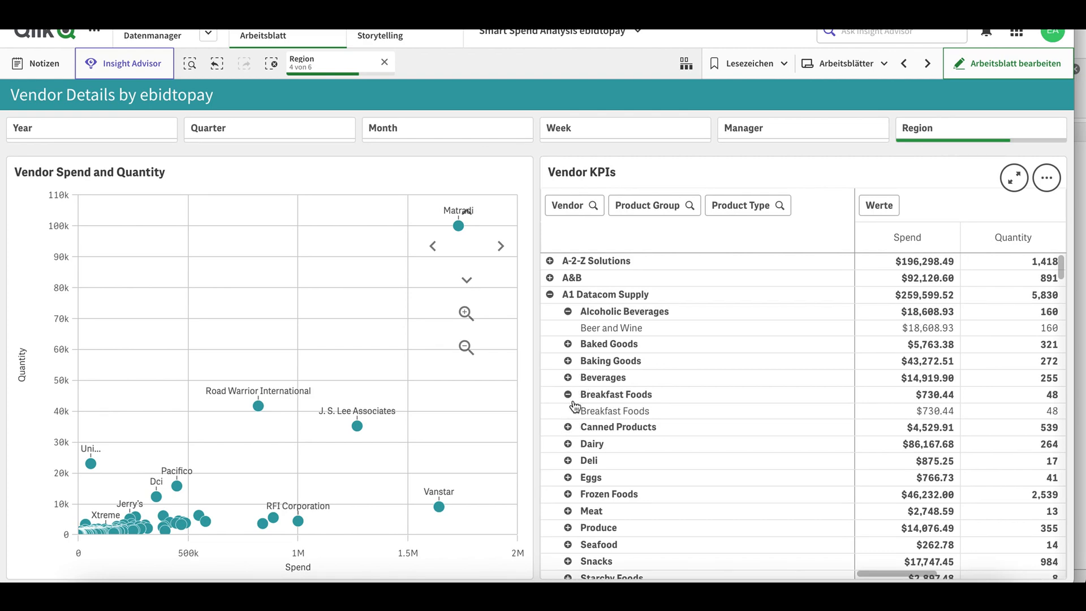
{"action": "left_click", "coordinate": [568, 427]}
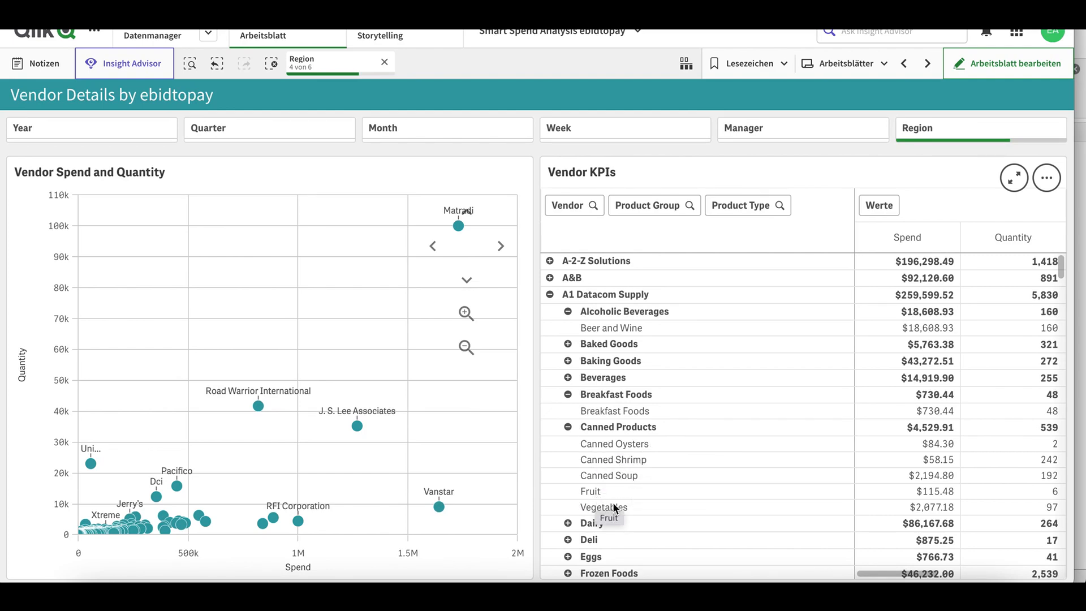
Step: Move on to the Vendor Location map and scroll through it
{"action": "left_click", "coordinate": [927, 64]}
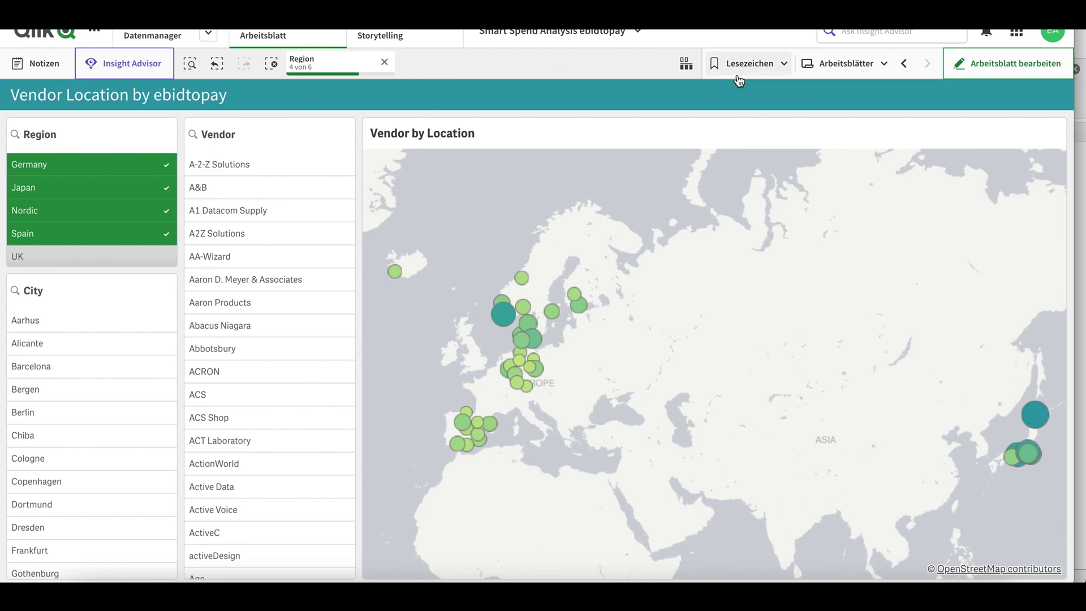
{"action": "mouse_move", "coordinate": [511, 310]}
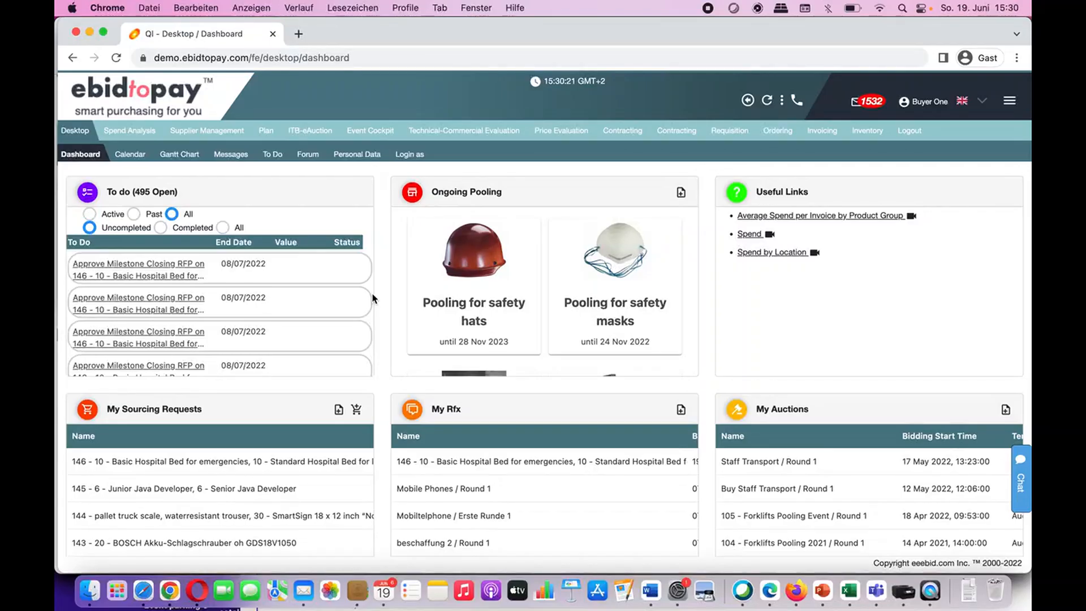
{"action": "scroll", "coordinate": [372, 293], "scroll_direction": "down", "scroll_amount": 2}
{"action": "scroll", "coordinate": [392, 399], "scroll_direction": "down", "scroll_amount": 5}
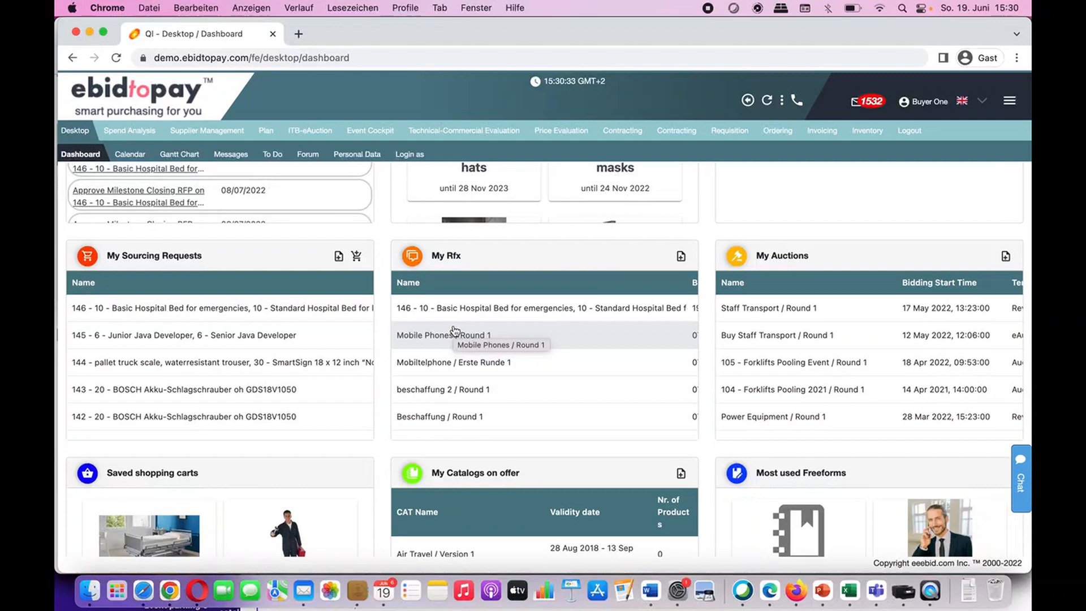
{"action": "scroll", "coordinate": [707, 390], "scroll_direction": "down", "scroll_amount": 5}
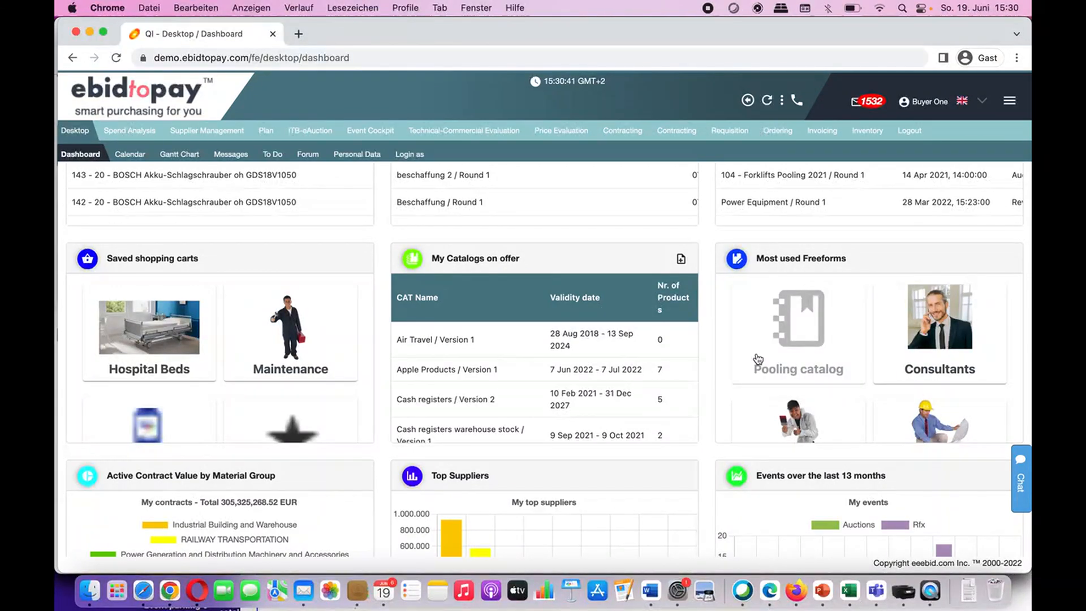
{"action": "scroll", "coordinate": [623, 391], "scroll_direction": "down", "scroll_amount": 2}
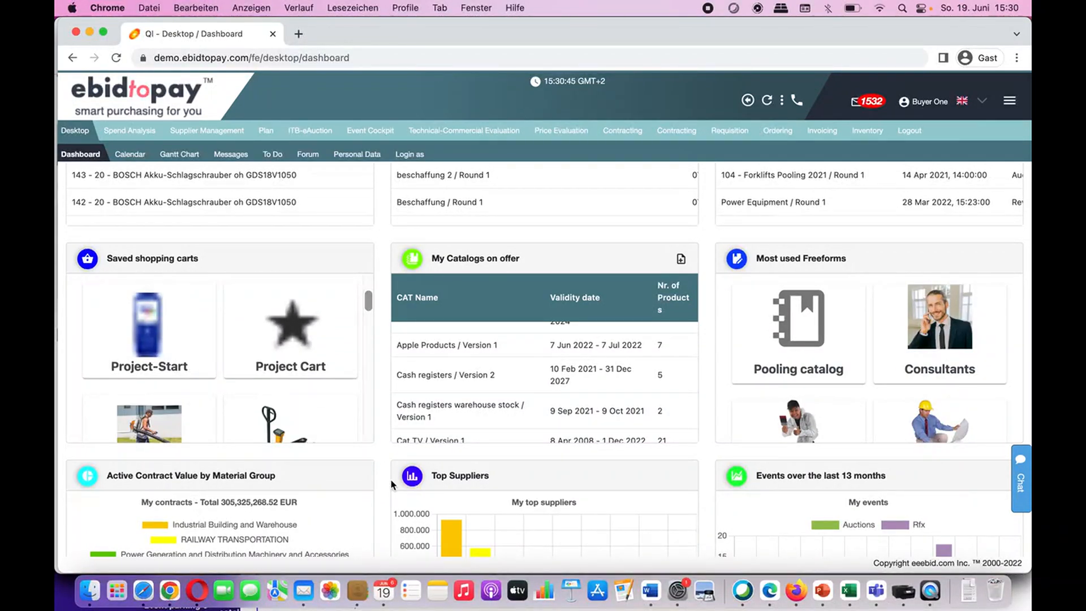
{"action": "scroll", "coordinate": [391, 463], "scroll_direction": "down", "scroll_amount": 3}
{"action": "scroll", "coordinate": [390, 478], "scroll_direction": "down", "scroll_amount": 1}
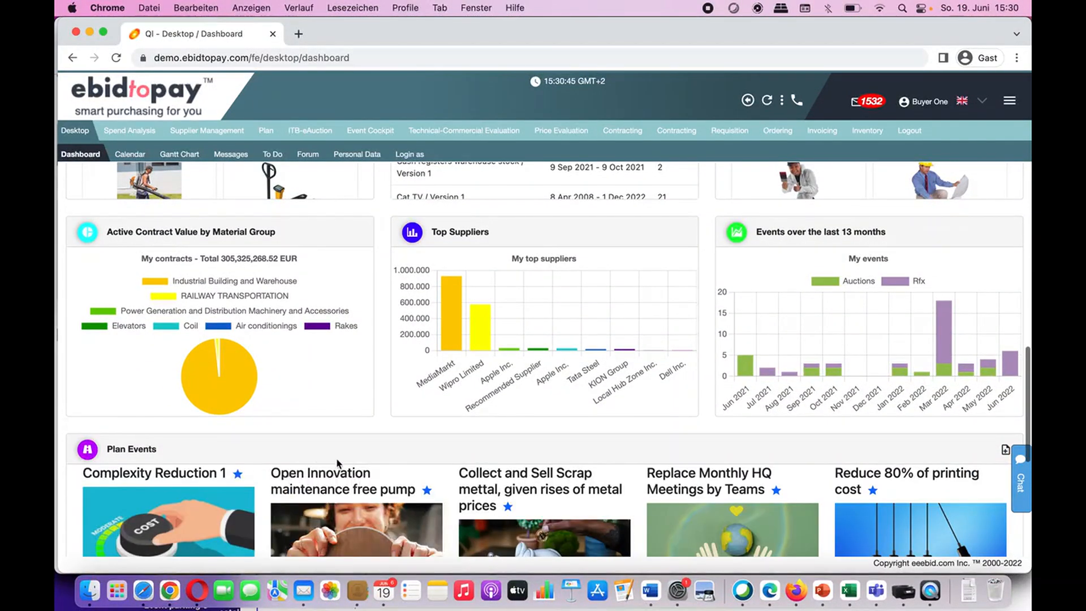
{"action": "mouse_move", "coordinate": [459, 352]}
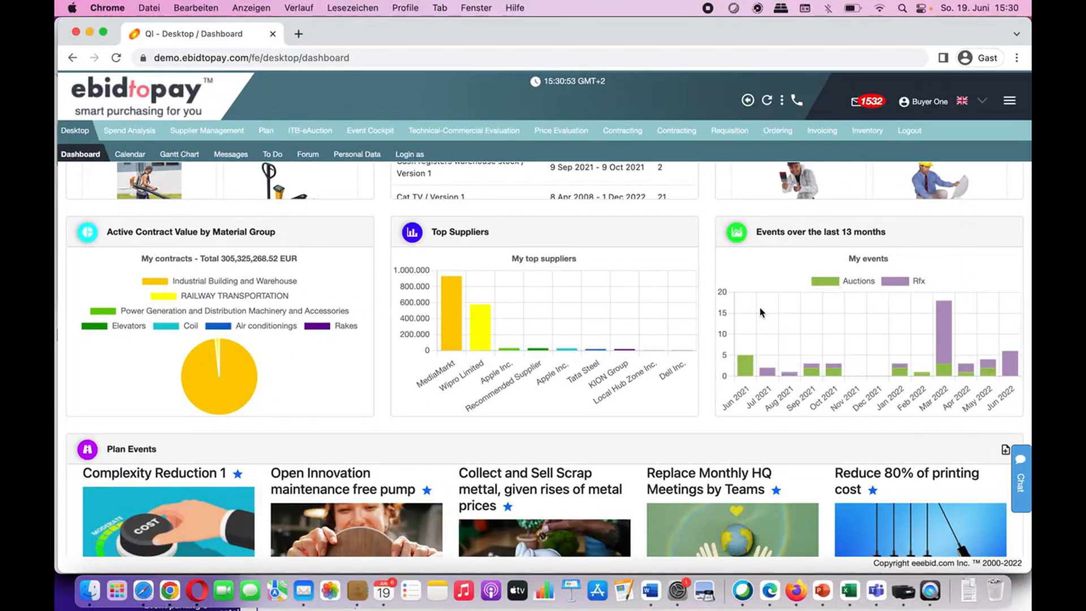
{"action": "scroll", "coordinate": [716, 355], "scroll_direction": "down", "scroll_amount": 1}
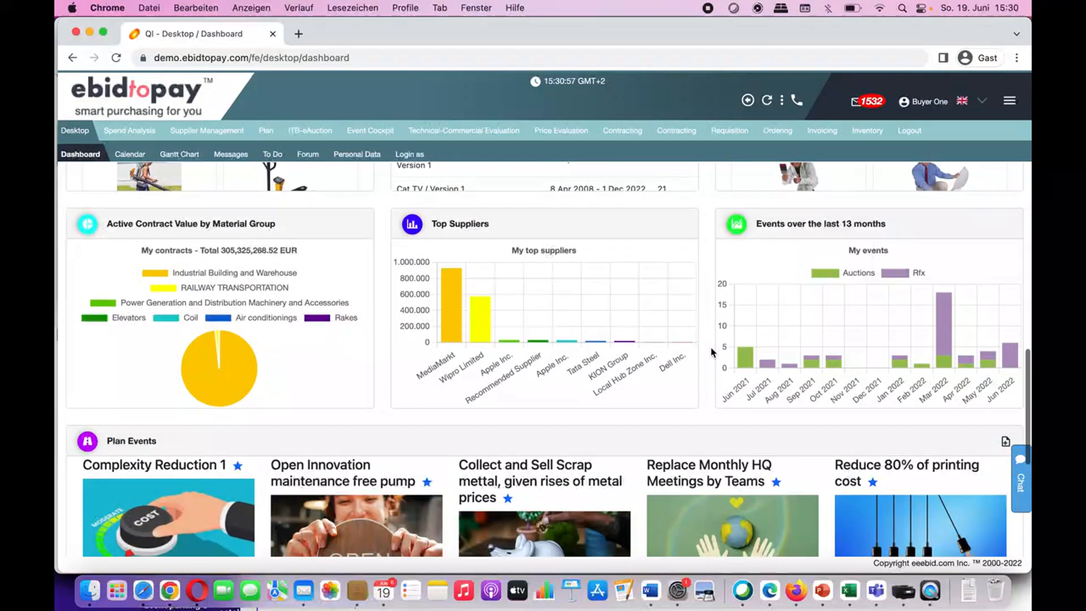
{"action": "scroll", "coordinate": [712, 352], "scroll_direction": "down", "scroll_amount": 2}
{"action": "scroll", "coordinate": [711, 352], "scroll_direction": "down", "scroll_amount": 5}
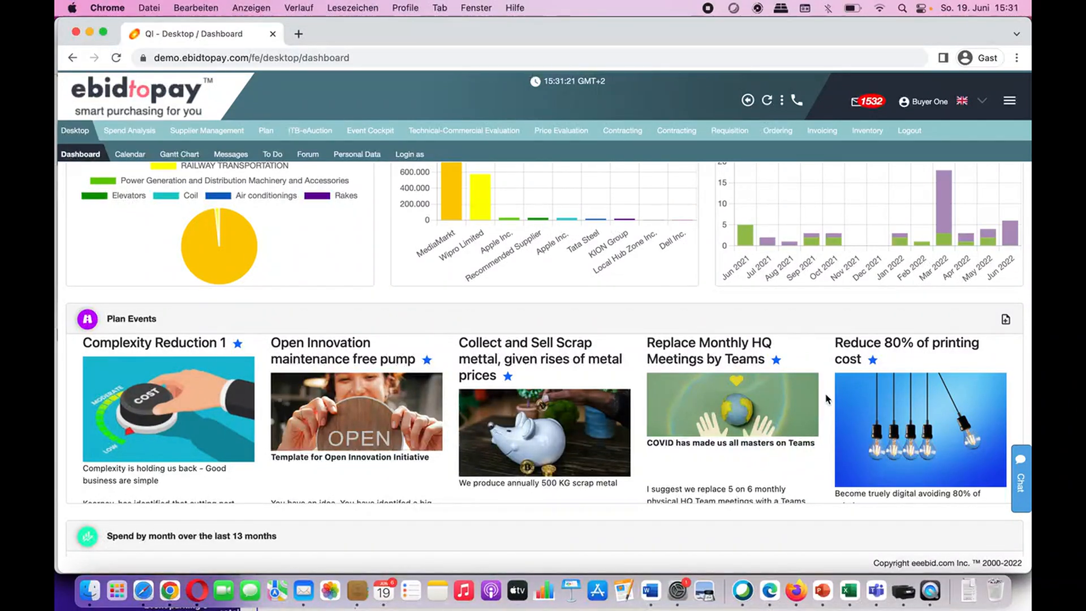
{"action": "scroll", "coordinate": [826, 398], "scroll_direction": "up", "scroll_amount": 10}
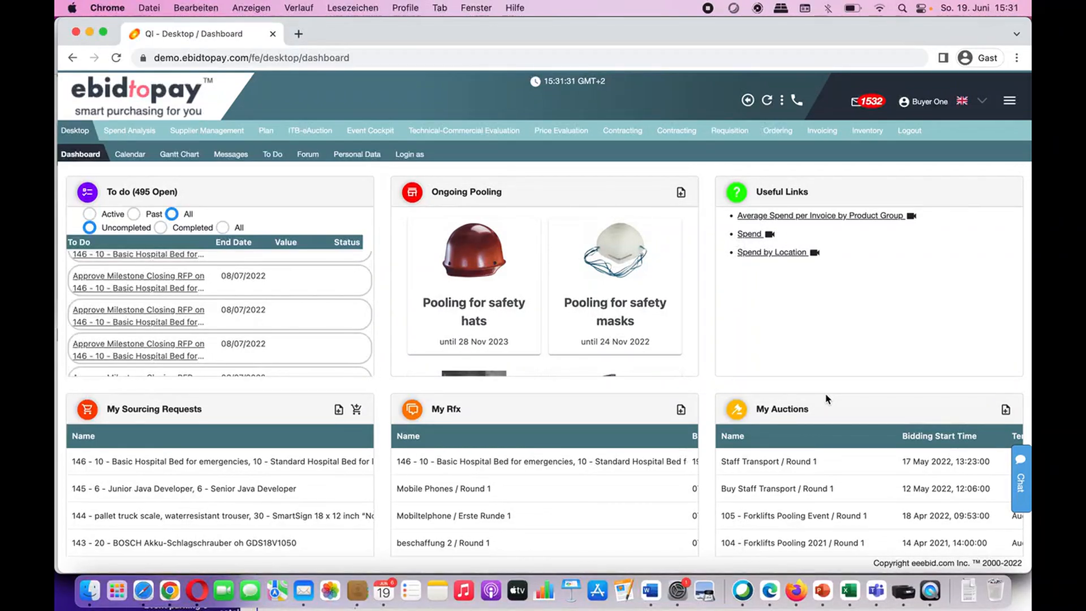
{"action": "left_click", "coordinate": [981, 104]}
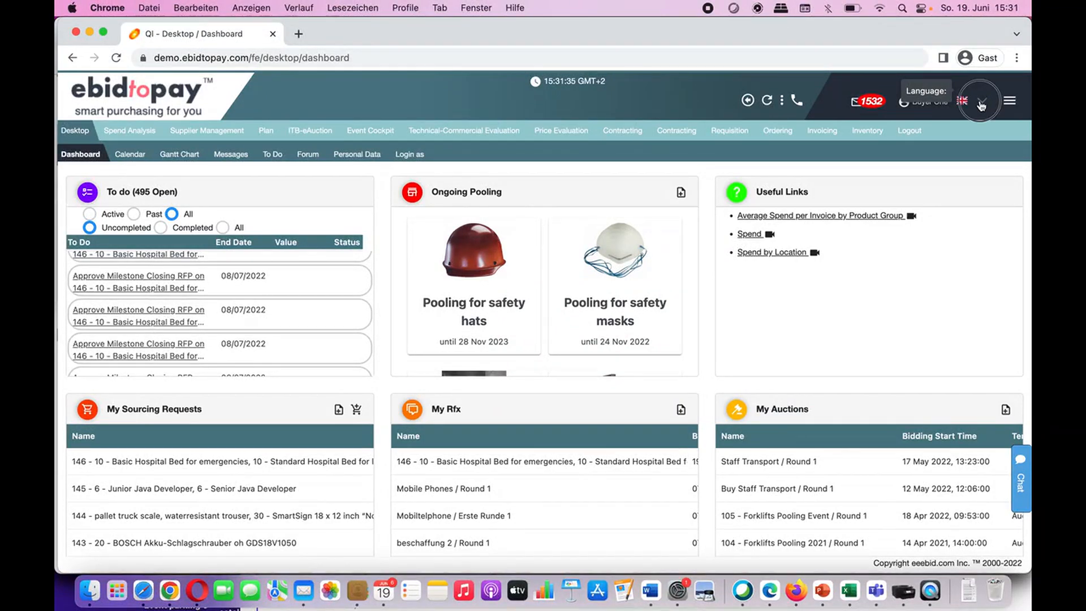
{"action": "scroll", "coordinate": [946, 237], "scroll_direction": "down", "scroll_amount": 5}
{"action": "left_click", "coordinate": [945, 235]}
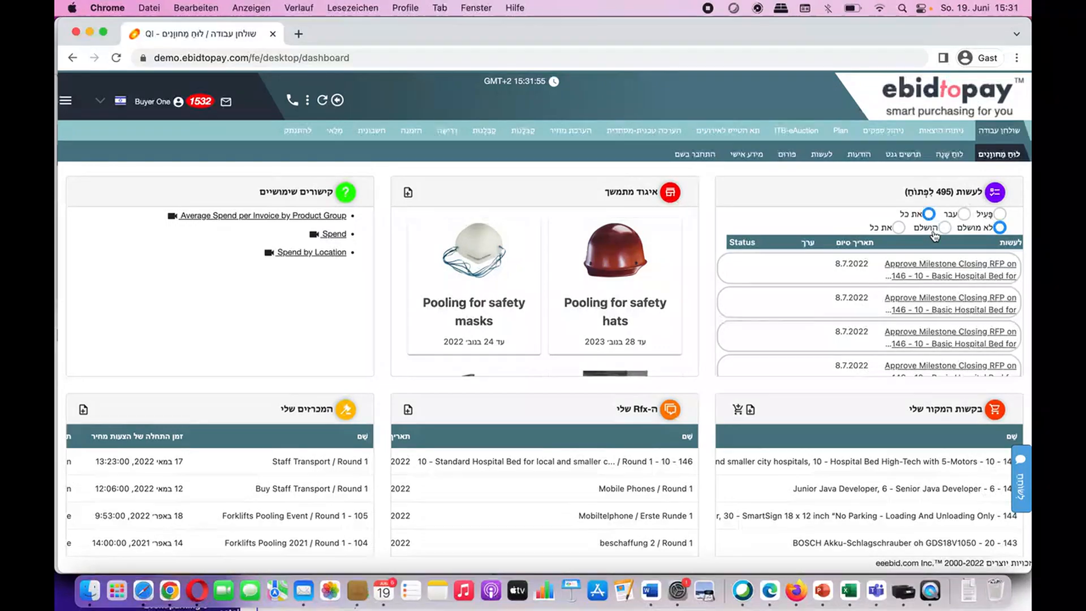
{"action": "left_click", "coordinate": [102, 103]}
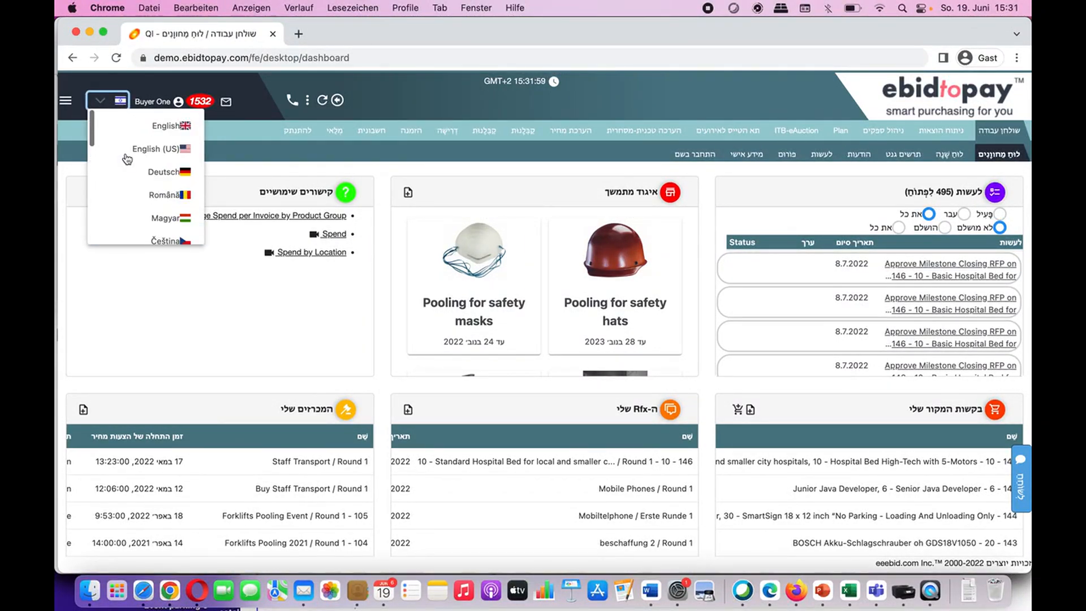
{"action": "left_click", "coordinate": [172, 126]}
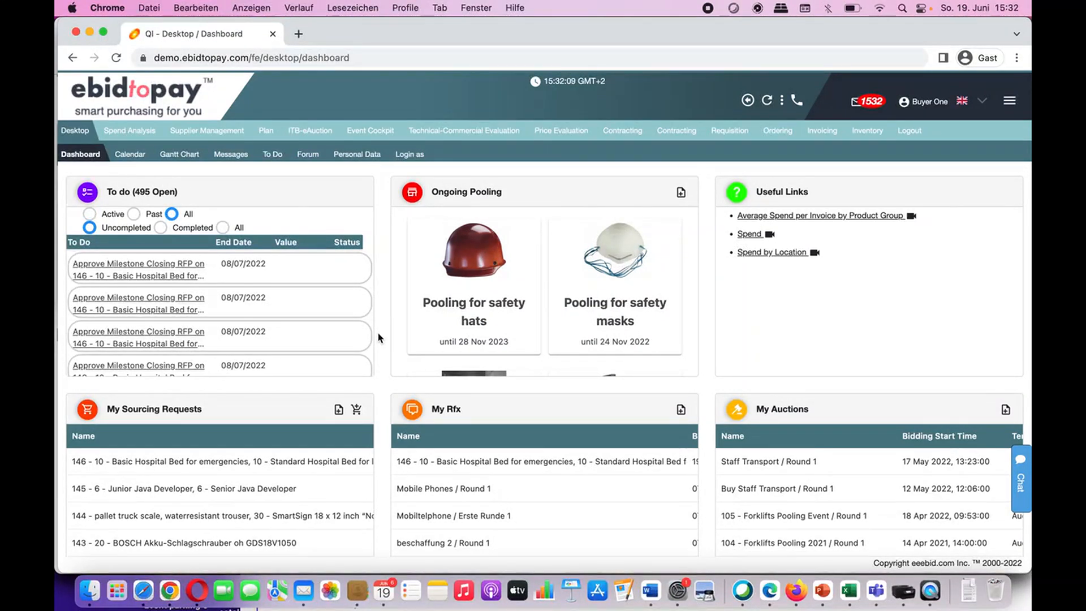
Step: Open the Hospital Beds cart and review its six beds and 102,513.74 EUR grand total
{"action": "scroll", "coordinate": [378, 334], "scroll_direction": "down", "scroll_amount": 2}
{"action": "scroll", "coordinate": [378, 338], "scroll_direction": "down", "scroll_amount": 10}
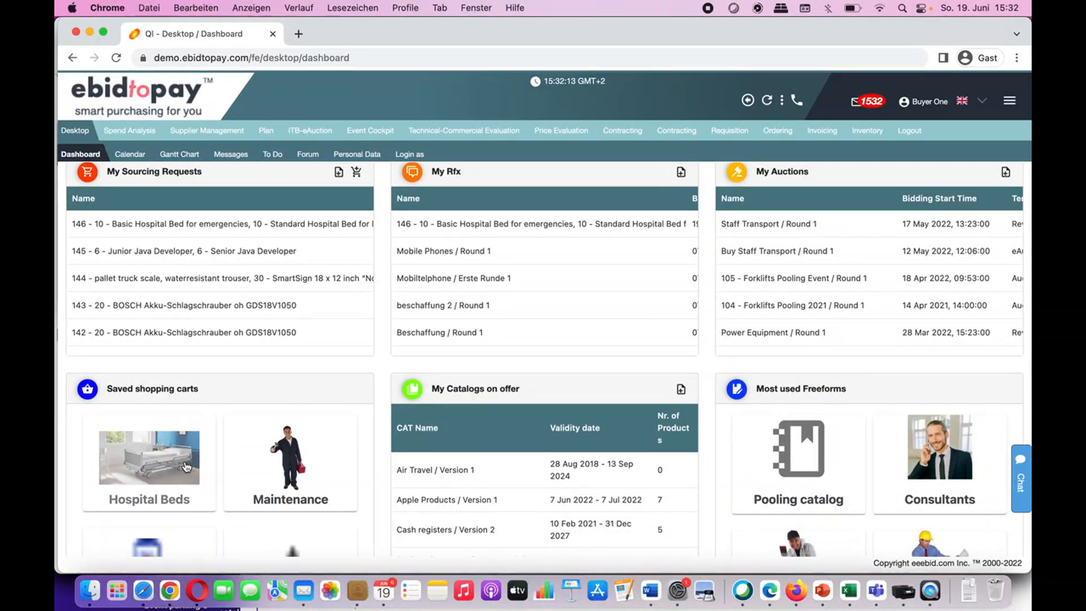
{"action": "left_click", "coordinate": [187, 467]}
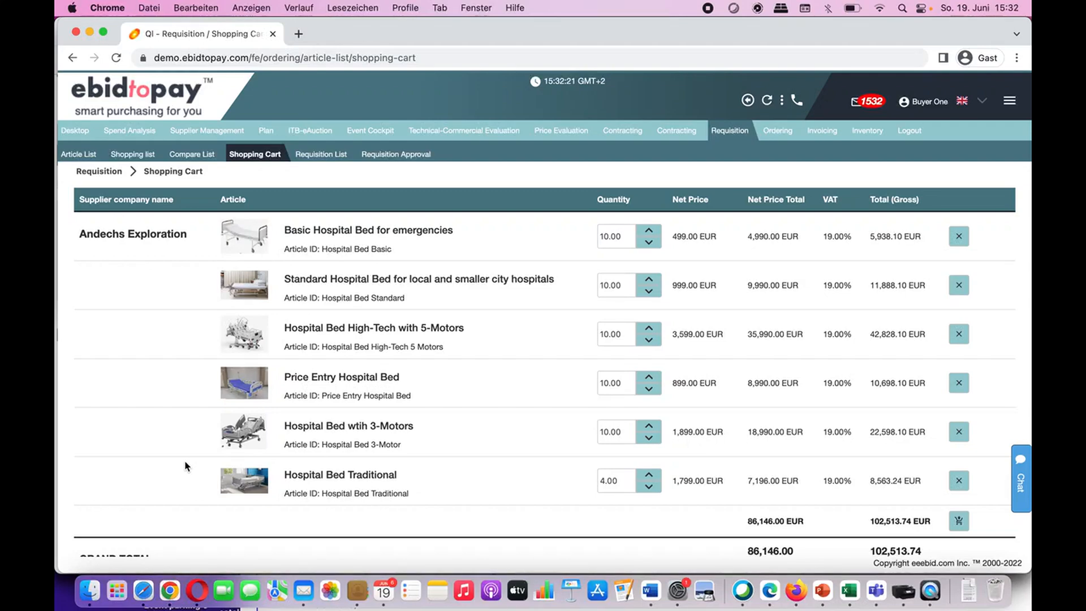
{"action": "left_click", "coordinate": [610, 243]}
{"action": "scroll", "coordinate": [511, 345], "scroll_direction": "down", "scroll_amount": 2}
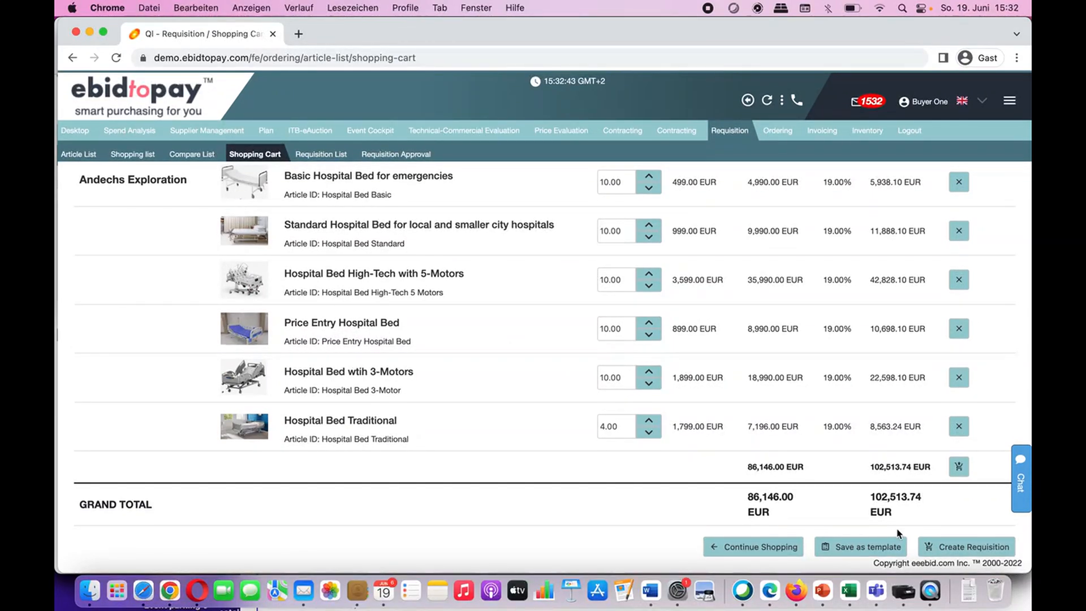
Step: Create requisition 147 for Andechs Exploration from the cart and submit it
{"action": "left_click", "coordinate": [943, 547]}
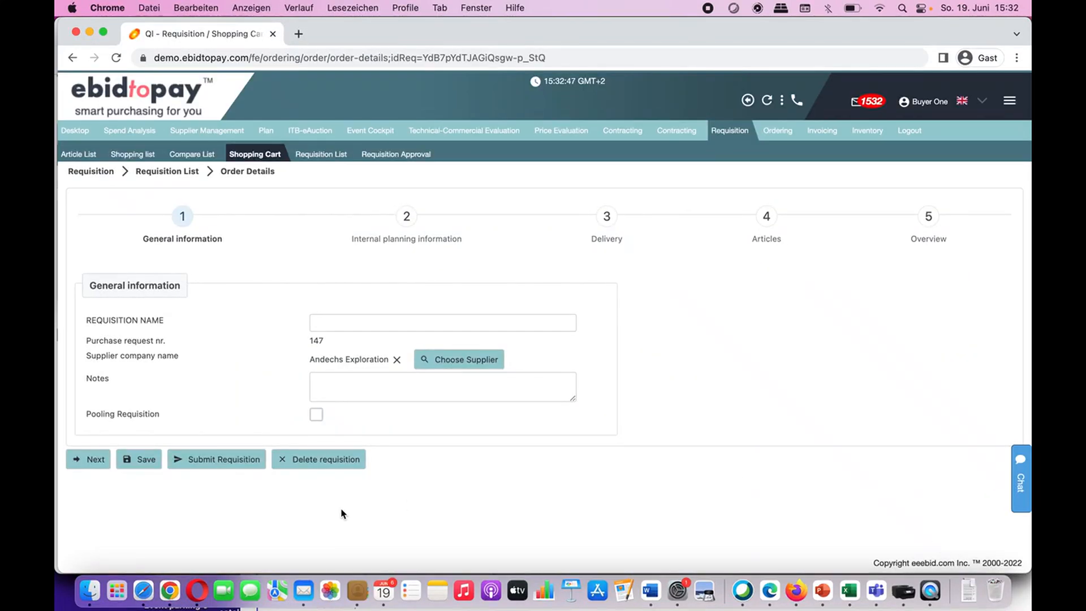
{"action": "left_click", "coordinate": [209, 469]}
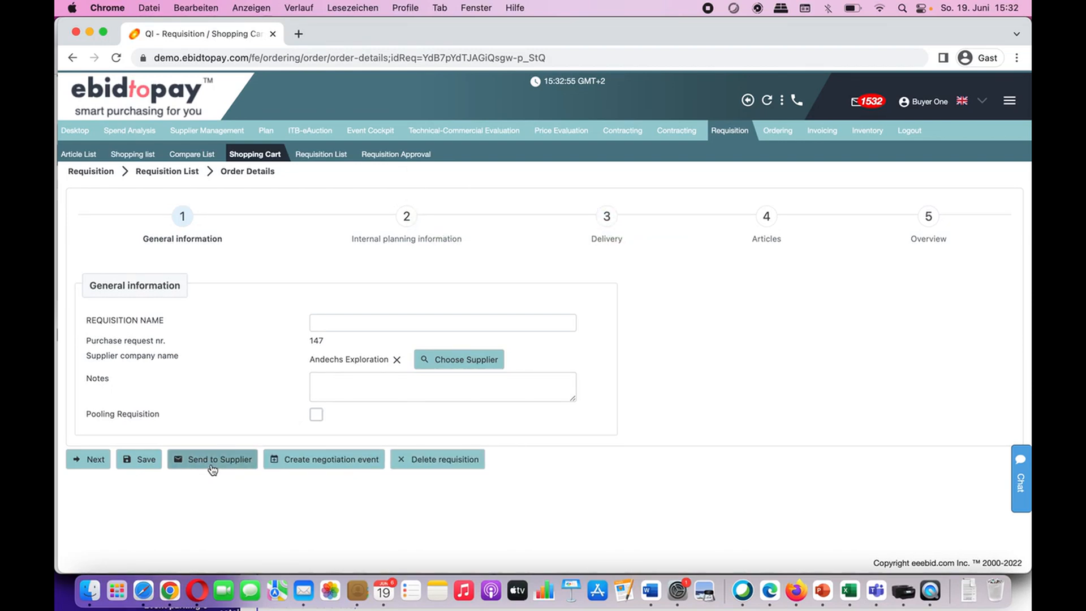
Step: Create a negotiation event using the '* Closed RFQ - Purchase below X ILS' template
{"action": "left_click", "coordinate": [305, 462]}
{"action": "left_click", "coordinate": [658, 322]}
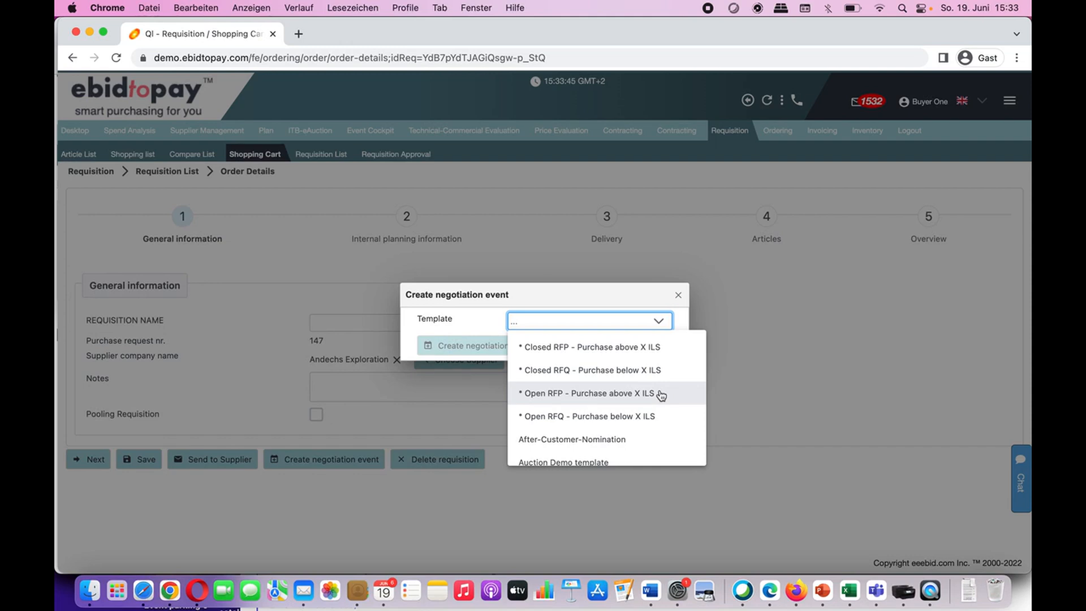
{"action": "left_click", "coordinate": [624, 371]}
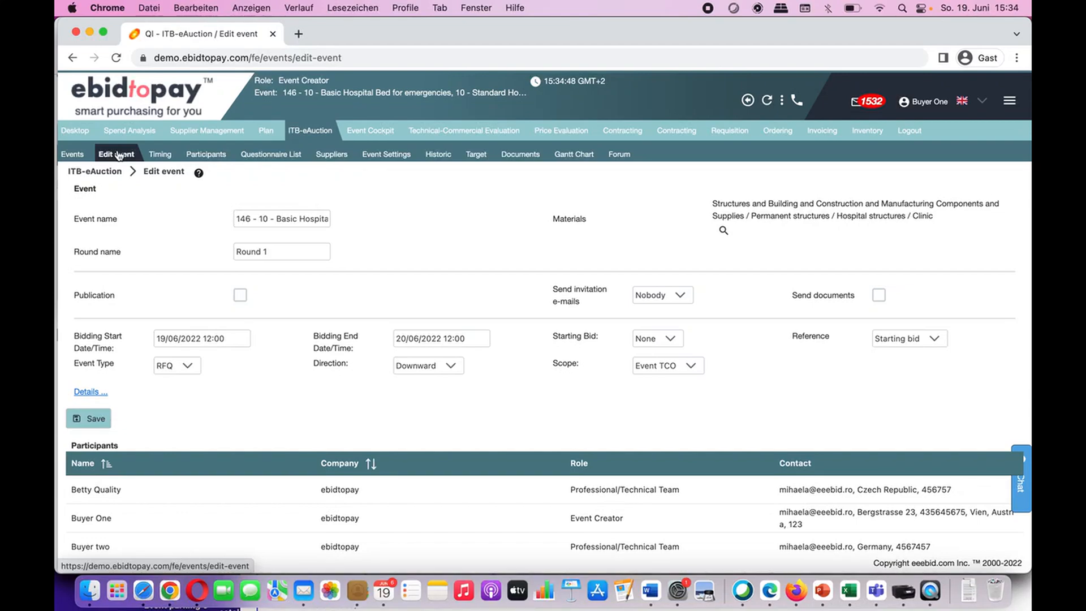
Step: Confirm bidding from 19/06/2022 12:00 to 20/06/2022 12:00 and save the event
{"action": "left_click", "coordinate": [212, 333]}
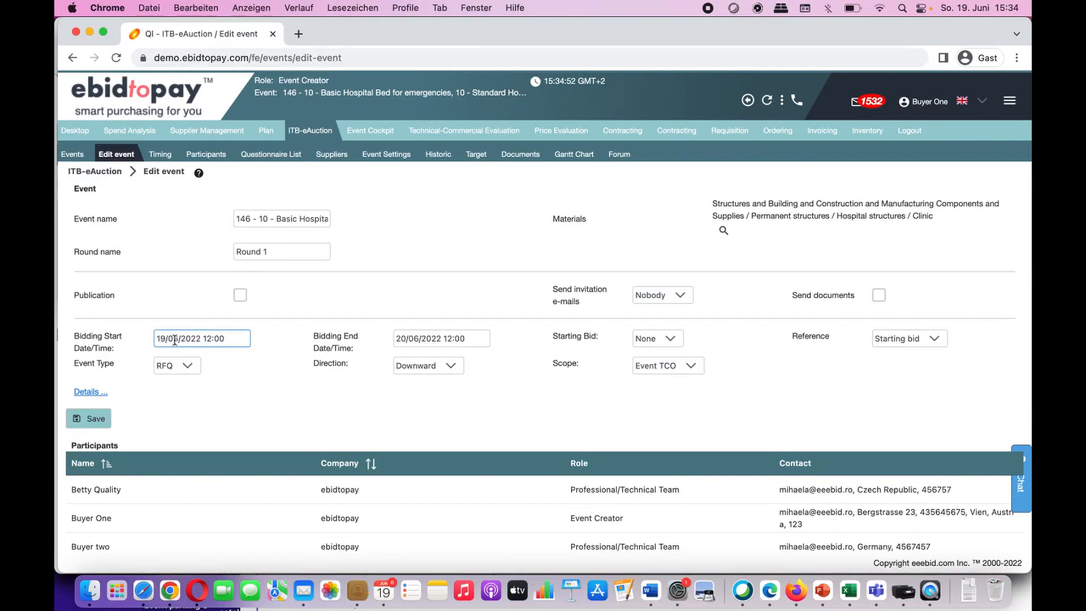
{"action": "left_click", "coordinate": [428, 339]}
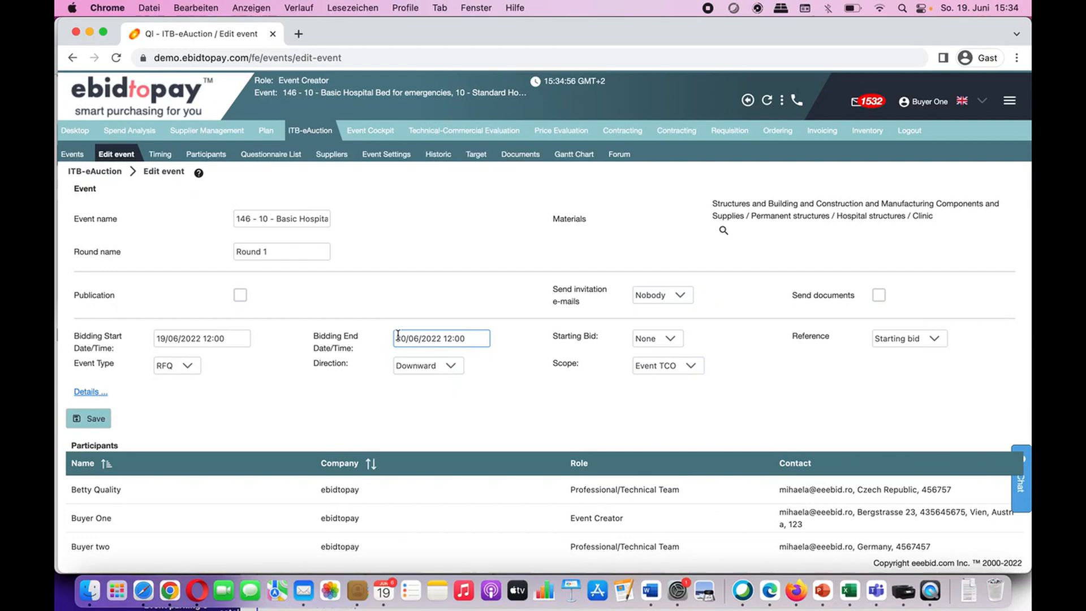
{"action": "left_click", "coordinate": [89, 419]}
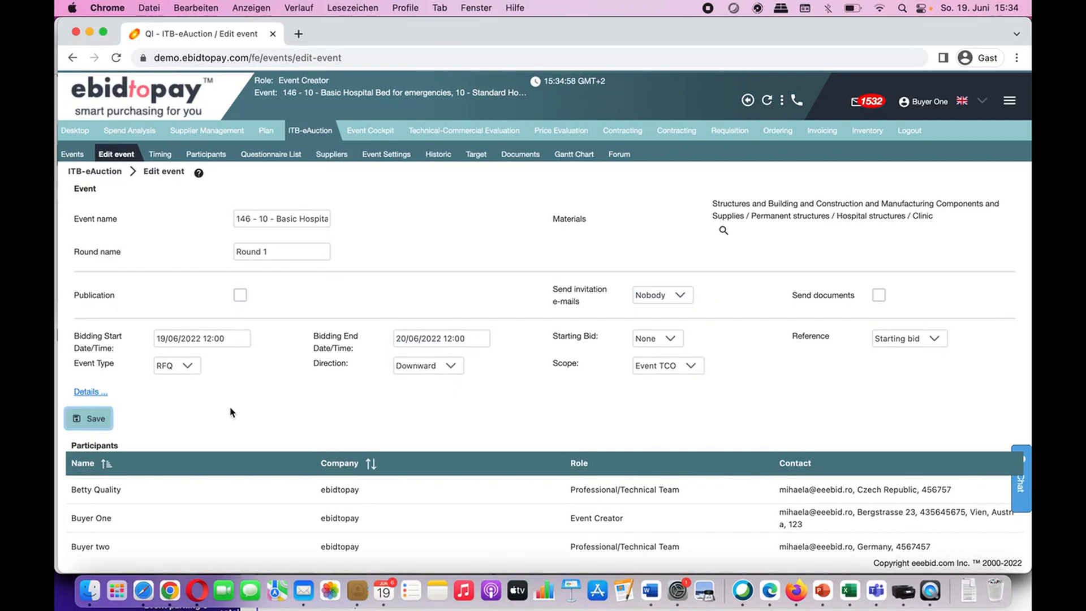
{"action": "scroll", "coordinate": [231, 412], "scroll_direction": "down", "scroll_amount": 1}
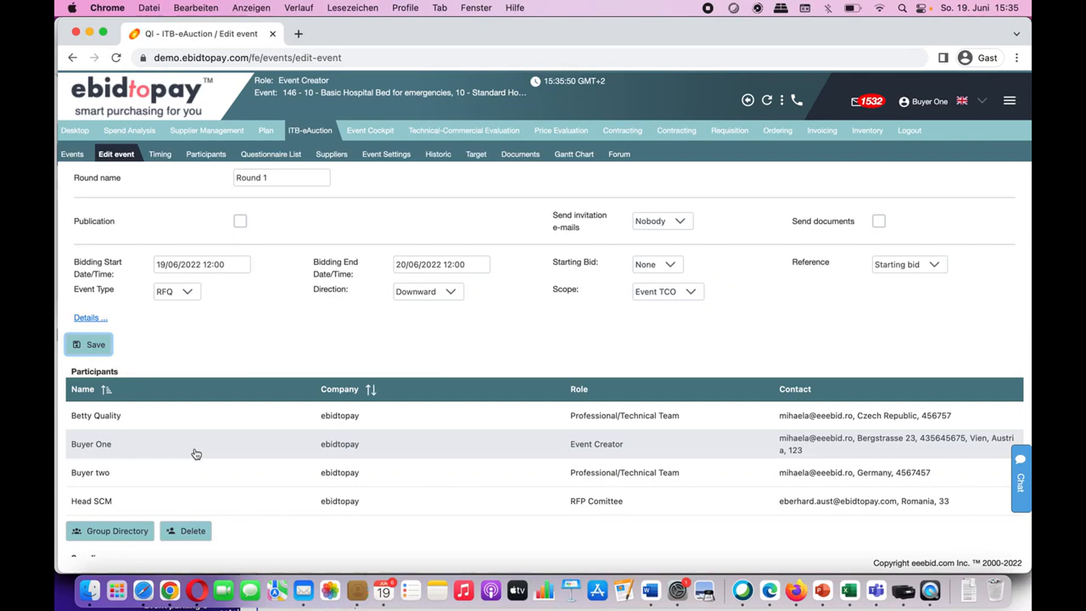
Step: Delete Andechs Exploration from the event's suppliers and open the 533-supplier Suppliers Database
{"action": "scroll", "coordinate": [196, 454], "scroll_direction": "down", "scroll_amount": 5}
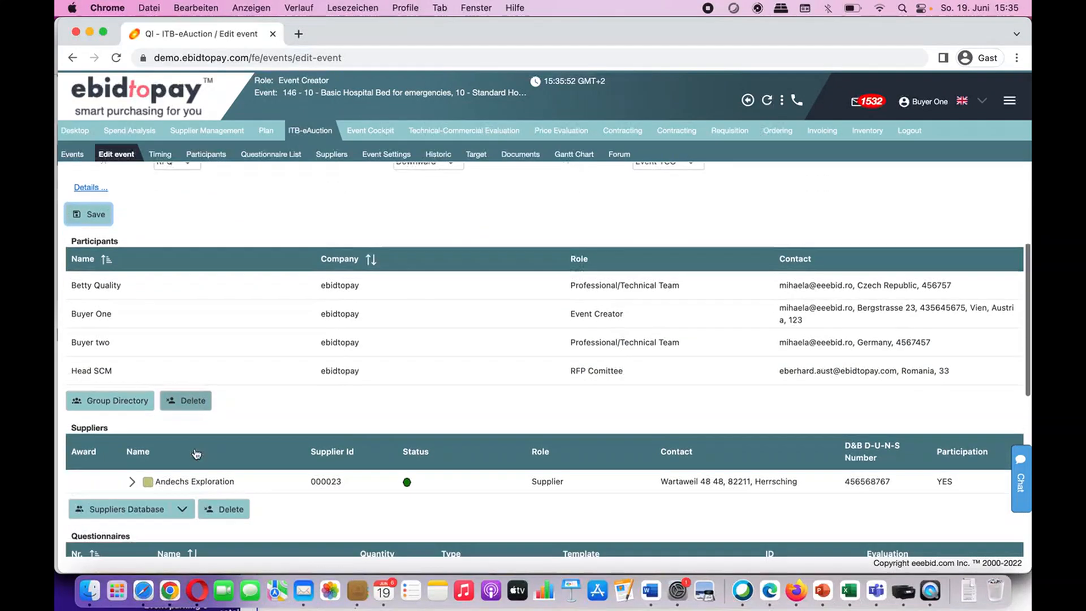
{"action": "scroll", "coordinate": [196, 454], "scroll_direction": "down", "scroll_amount": 1}
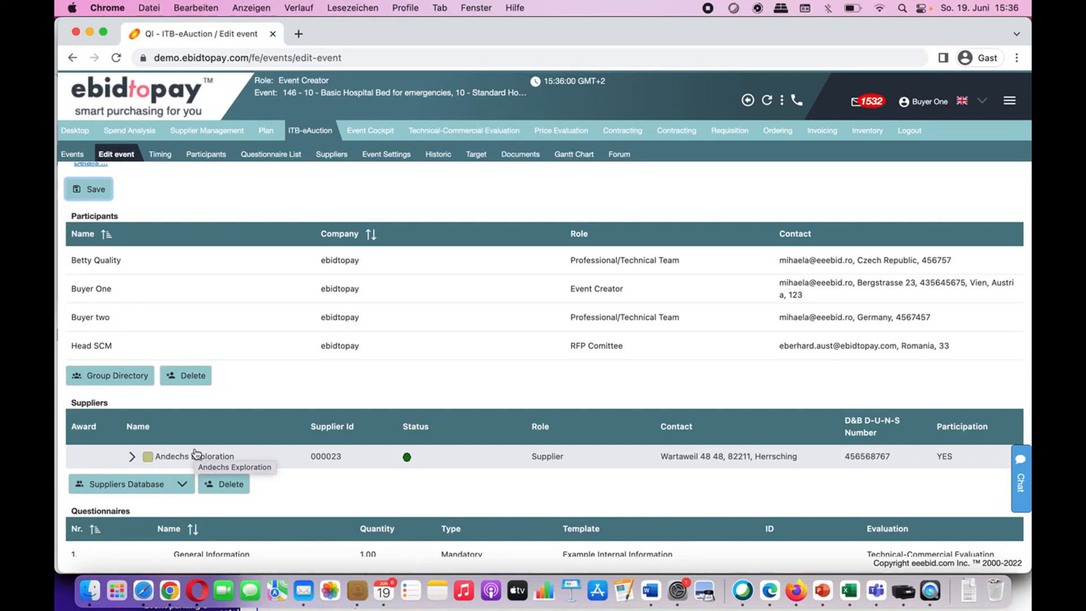
{"action": "scroll", "coordinate": [195, 453], "scroll_direction": "down", "scroll_amount": 2}
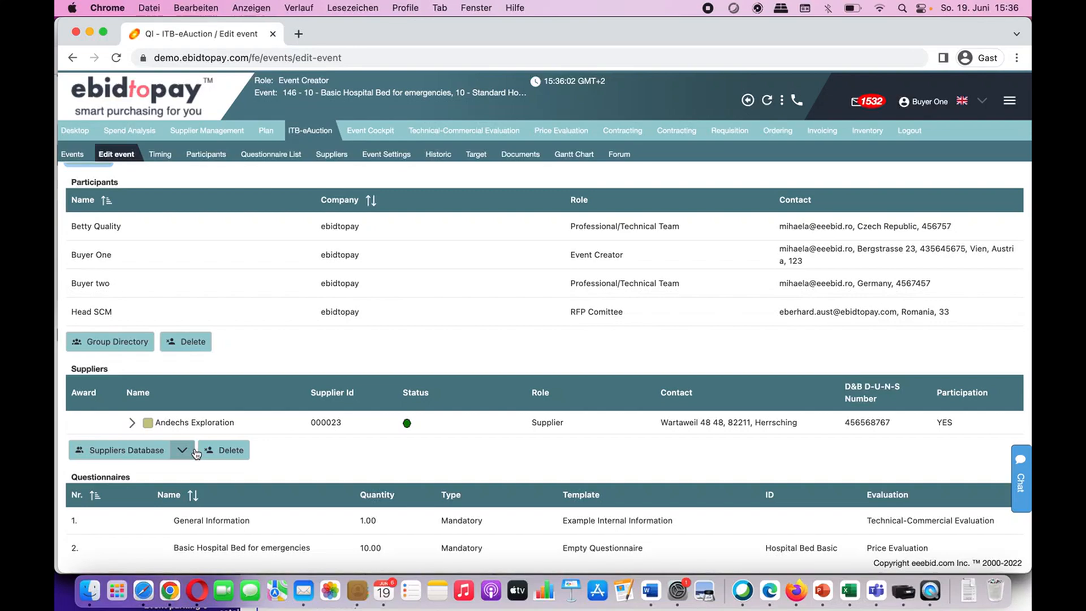
{"action": "left_click", "coordinate": [201, 421]}
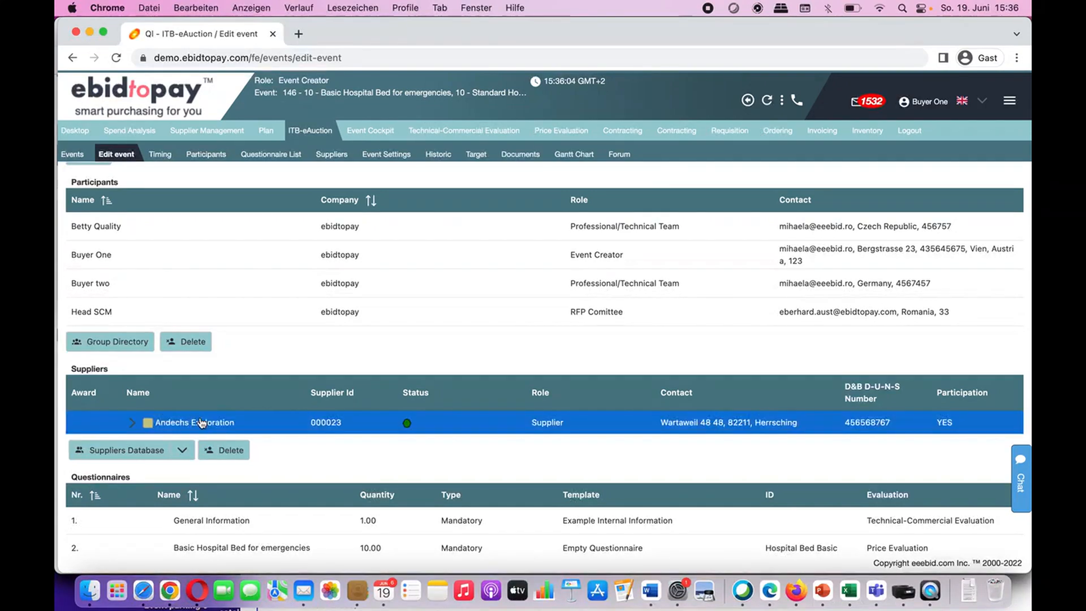
{"action": "left_click", "coordinate": [225, 452]}
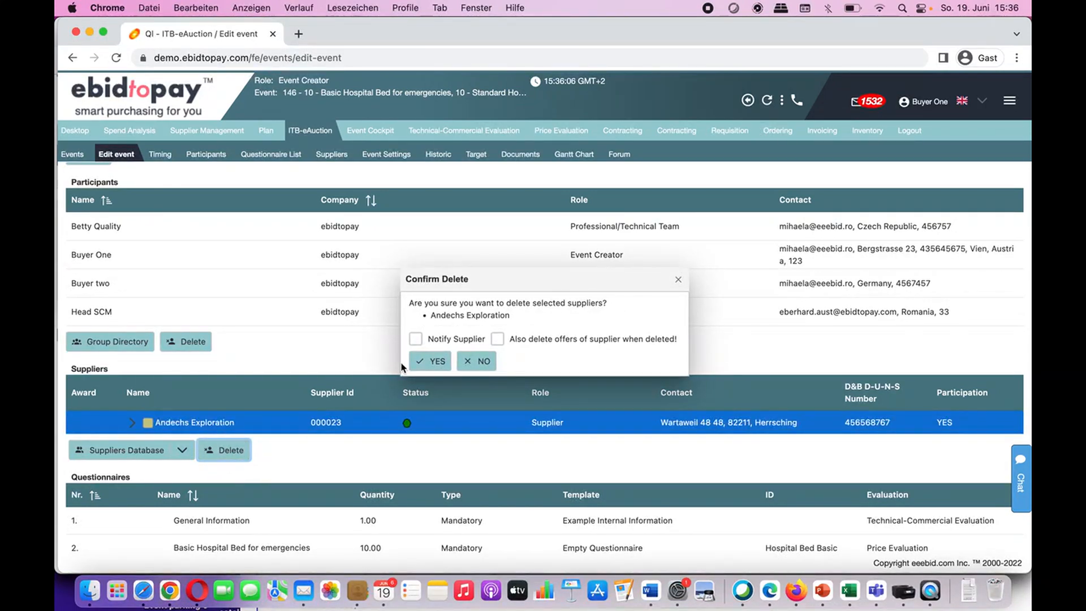
{"action": "left_click", "coordinate": [443, 367]}
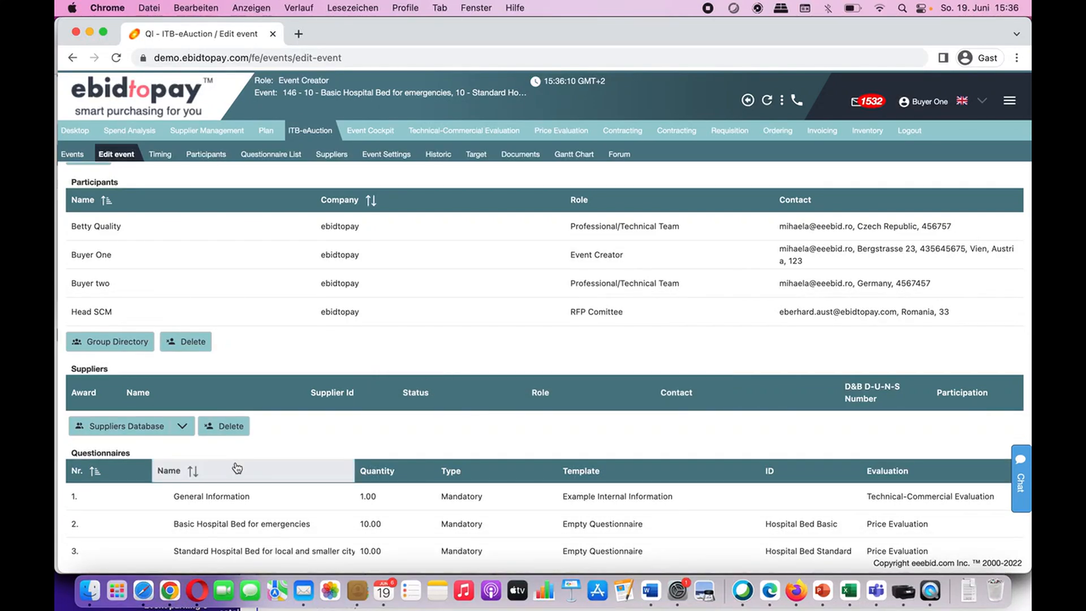
{"action": "left_click", "coordinate": [156, 431]}
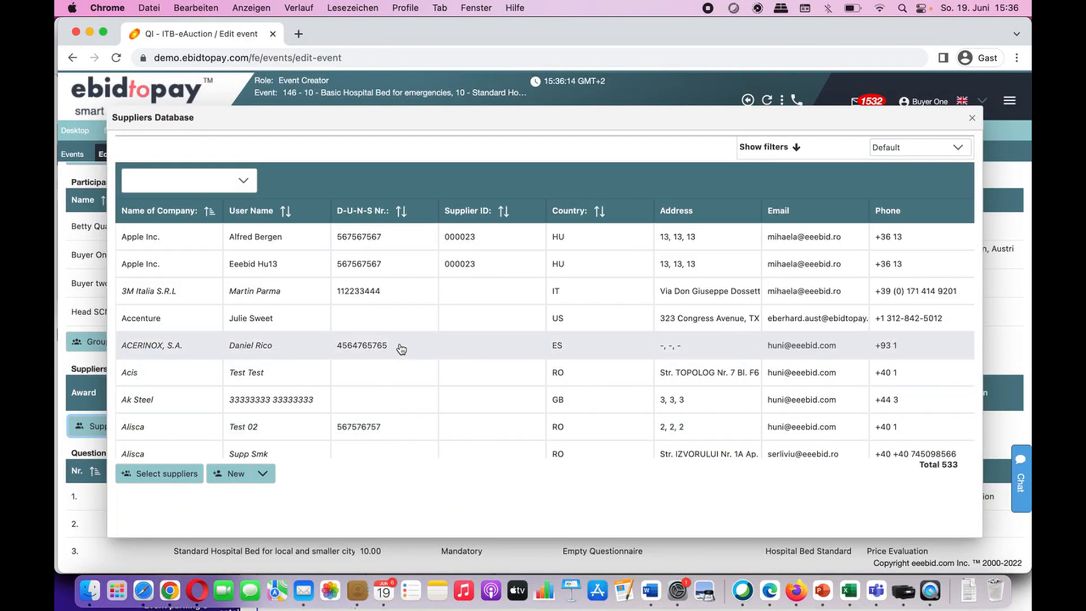
Step: Show the supplier filters and review the email, company name, D-U-N-S and activity fields
{"action": "left_click", "coordinate": [765, 150]}
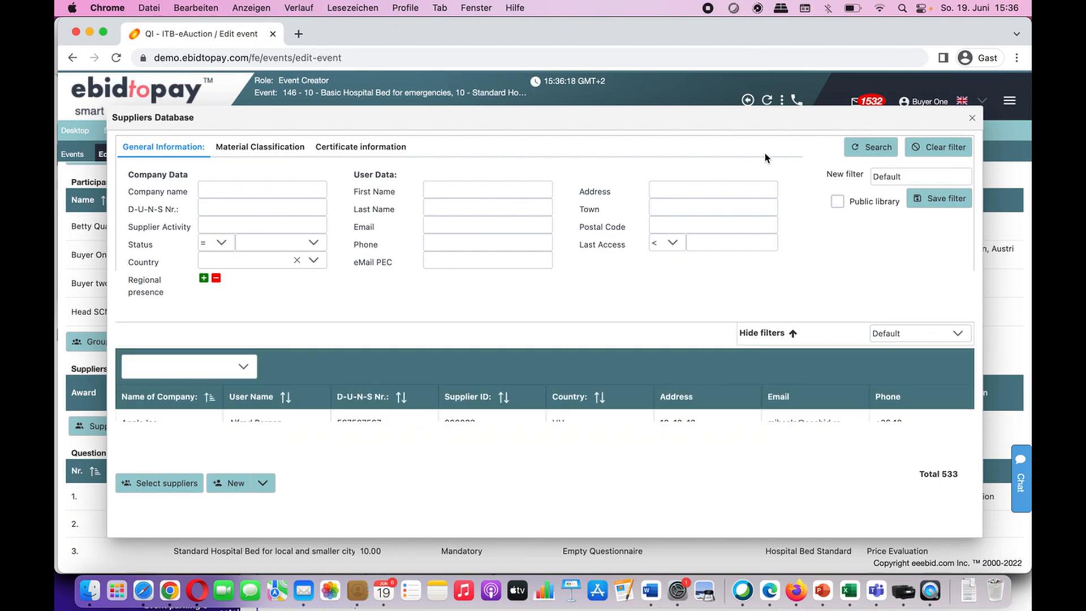
{"action": "left_click", "coordinate": [504, 218]}
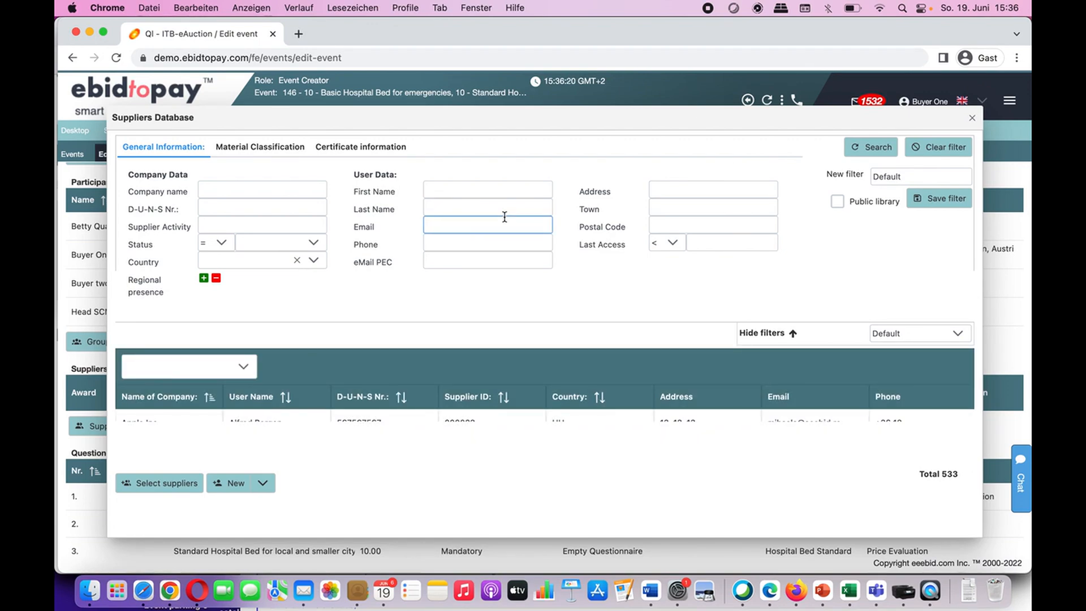
{"action": "left_click", "coordinate": [252, 191]}
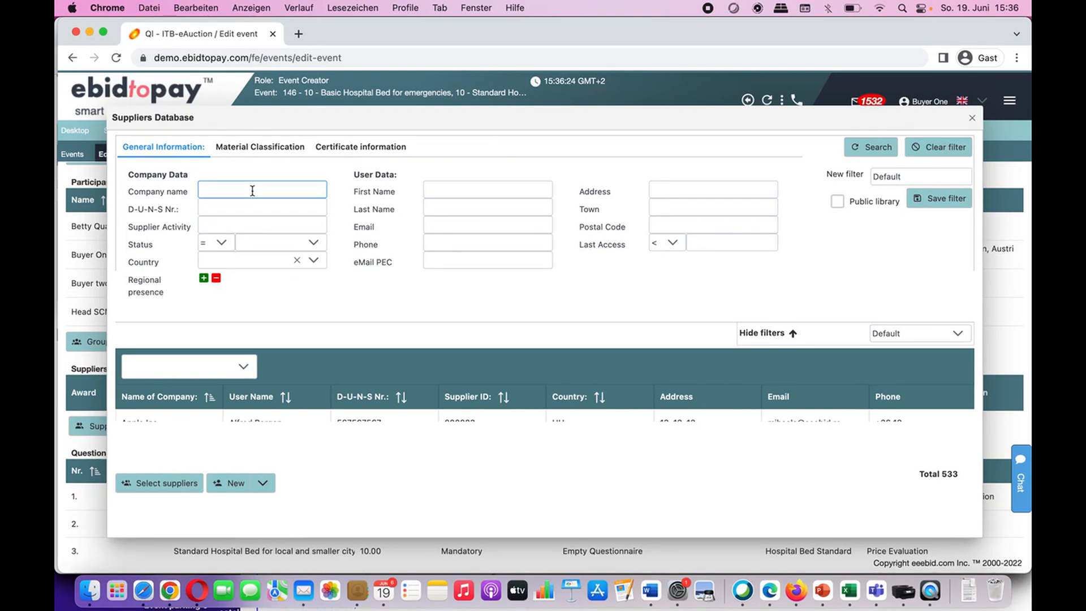
{"action": "left_click", "coordinate": [229, 210]}
{"action": "left_click", "coordinate": [241, 225]}
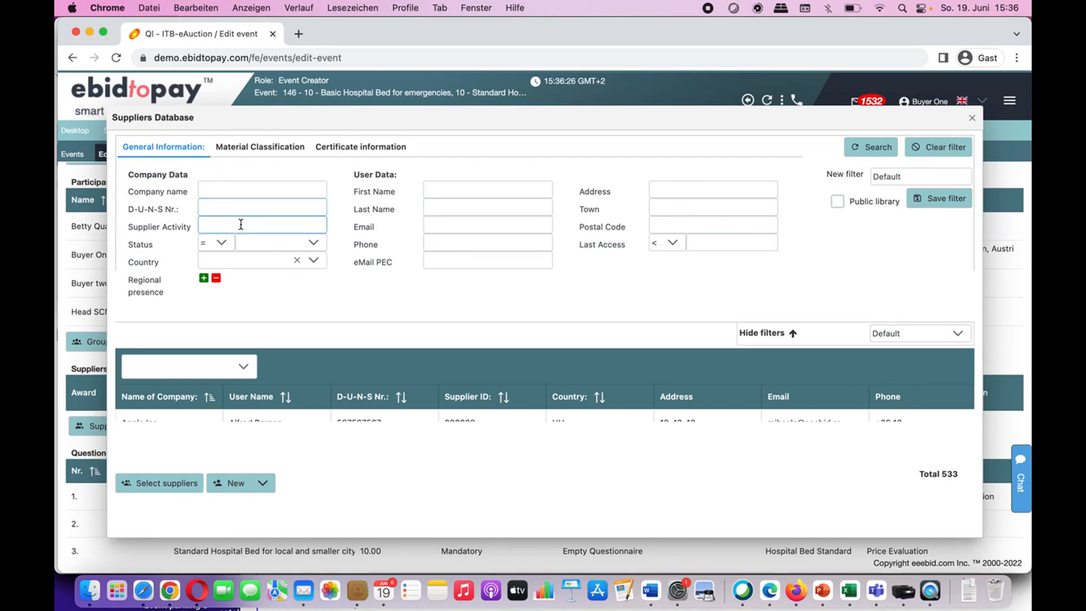
Step: View the Status filter values without choosing one, then switch to Material Classification filters
{"action": "left_click", "coordinate": [314, 244]}
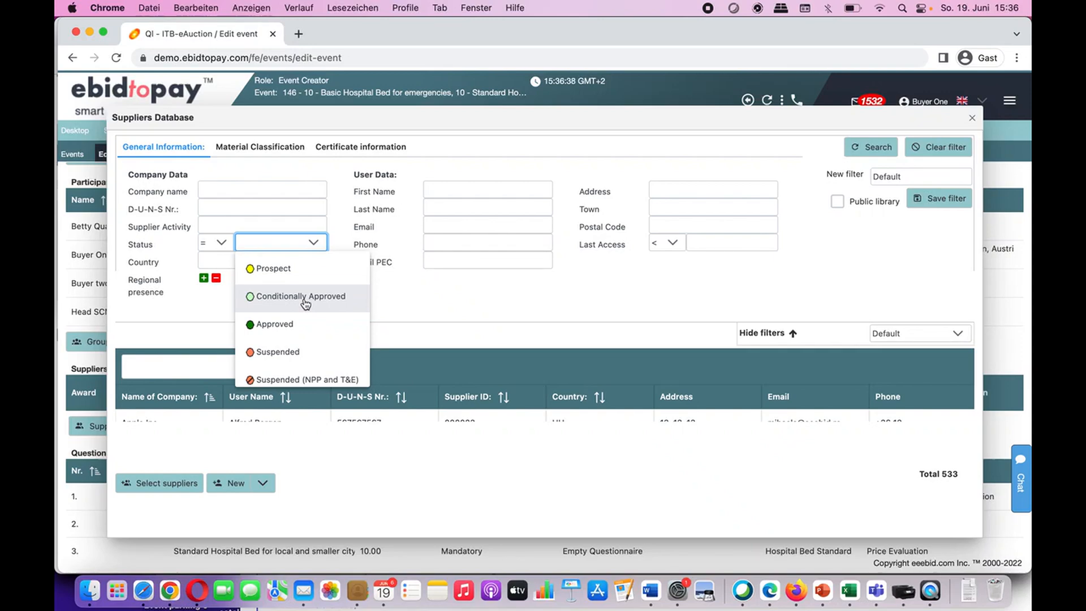
{"action": "scroll", "coordinate": [305, 333], "scroll_direction": "down", "scroll_amount": 3}
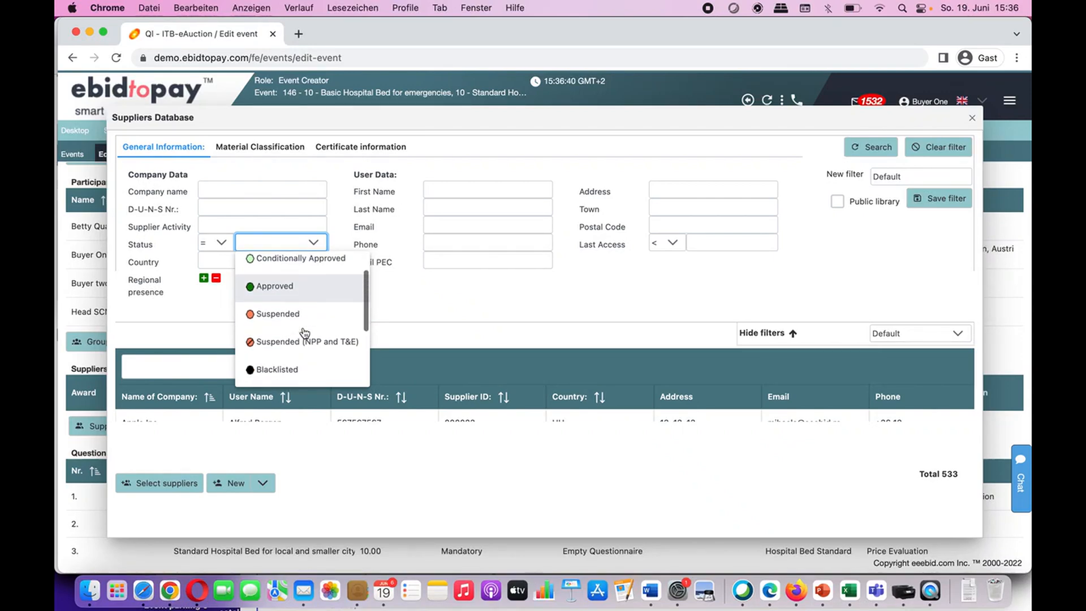
{"action": "scroll", "coordinate": [305, 332], "scroll_direction": "up", "scroll_amount": 2}
{"action": "scroll", "coordinate": [305, 332], "scroll_direction": "down", "scroll_amount": 1}
{"action": "scroll", "coordinate": [305, 333], "scroll_direction": "up", "scroll_amount": 2}
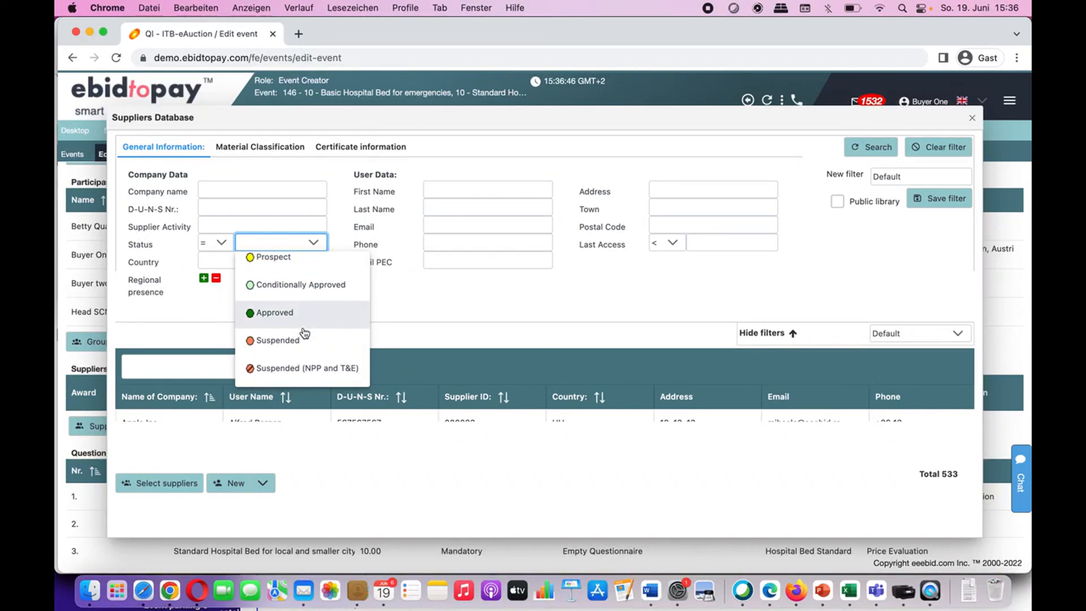
{"action": "left_click", "coordinate": [446, 318]}
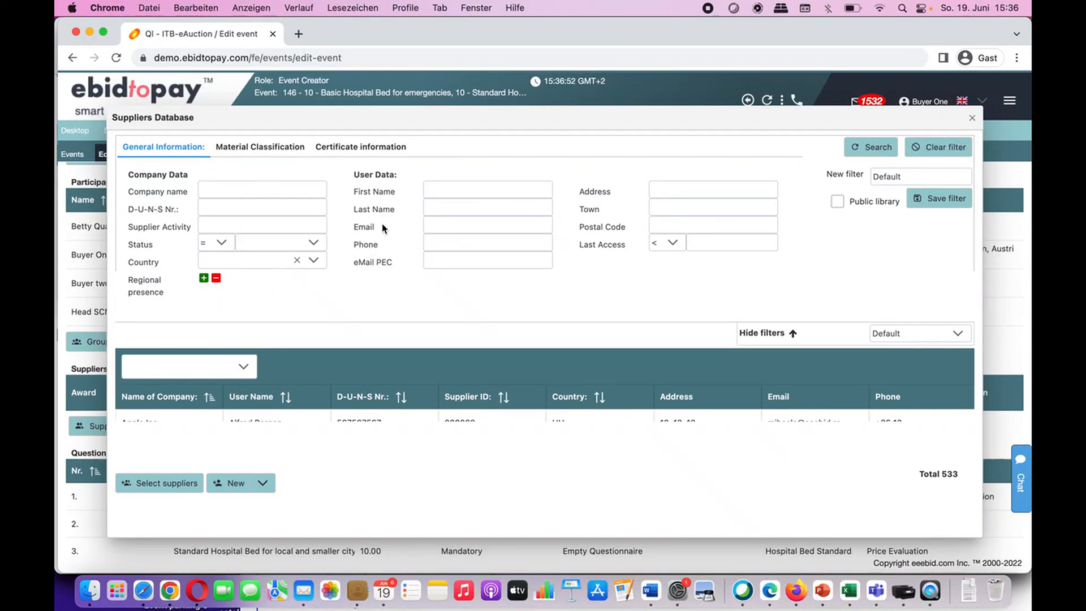
{"action": "left_click", "coordinate": [277, 151]}
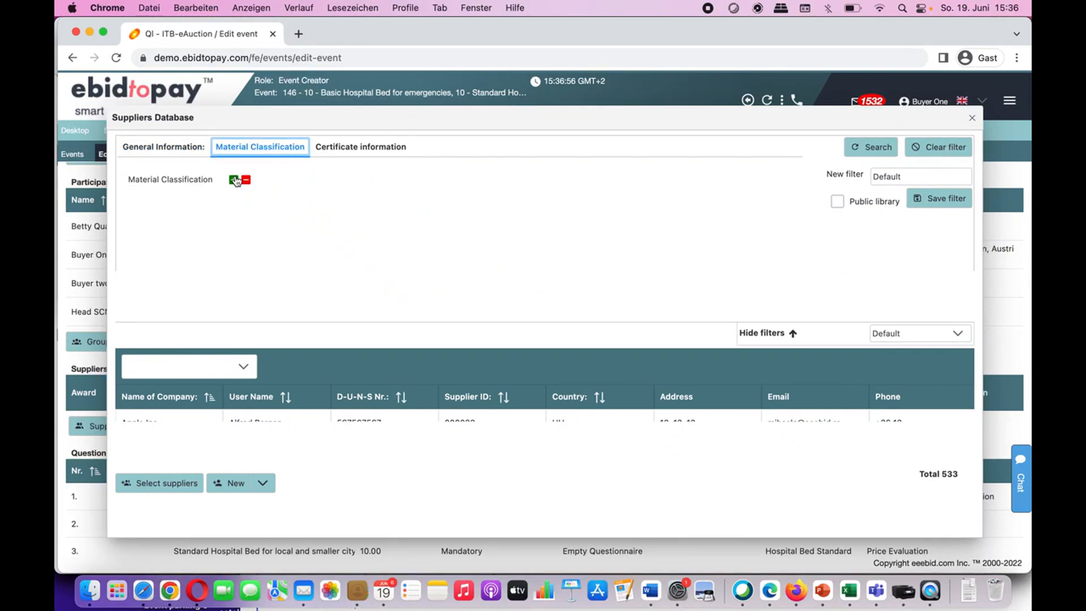
Step: Filter suppliers by the Hospital structures classification and invite all four matching suppliers
{"action": "left_click", "coordinate": [234, 181]}
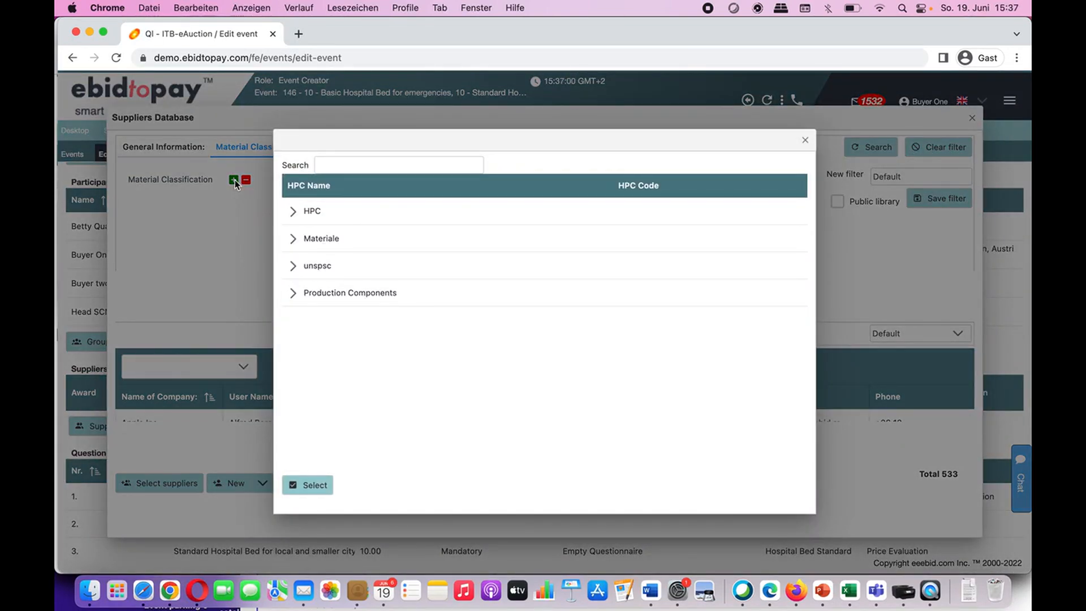
{"action": "left_click", "coordinate": [349, 165]}
{"action": "type", "text": "hospital"}
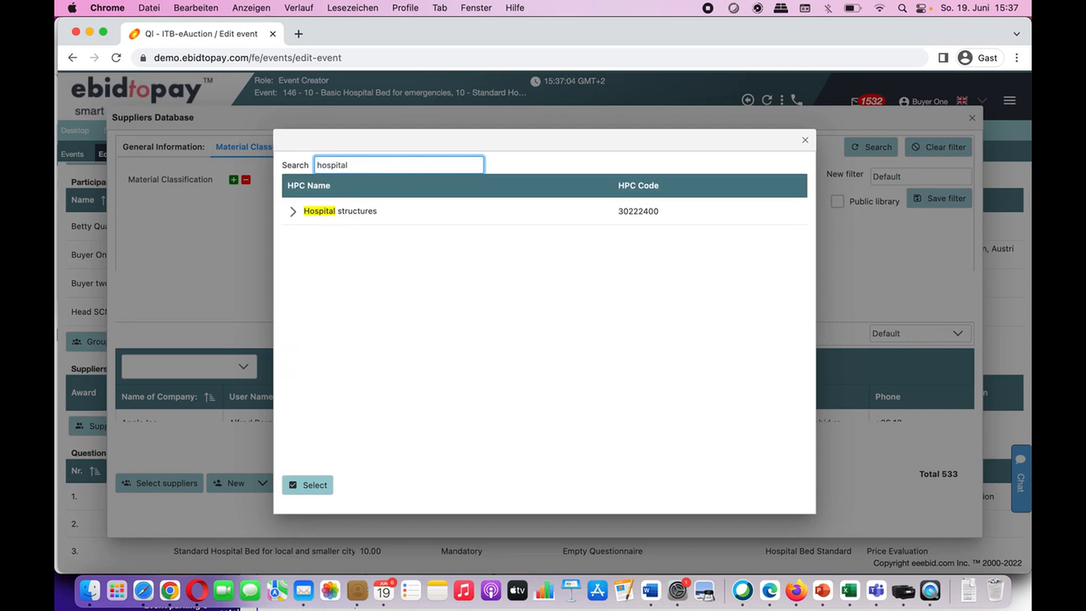
{"action": "left_click", "coordinate": [330, 213]}
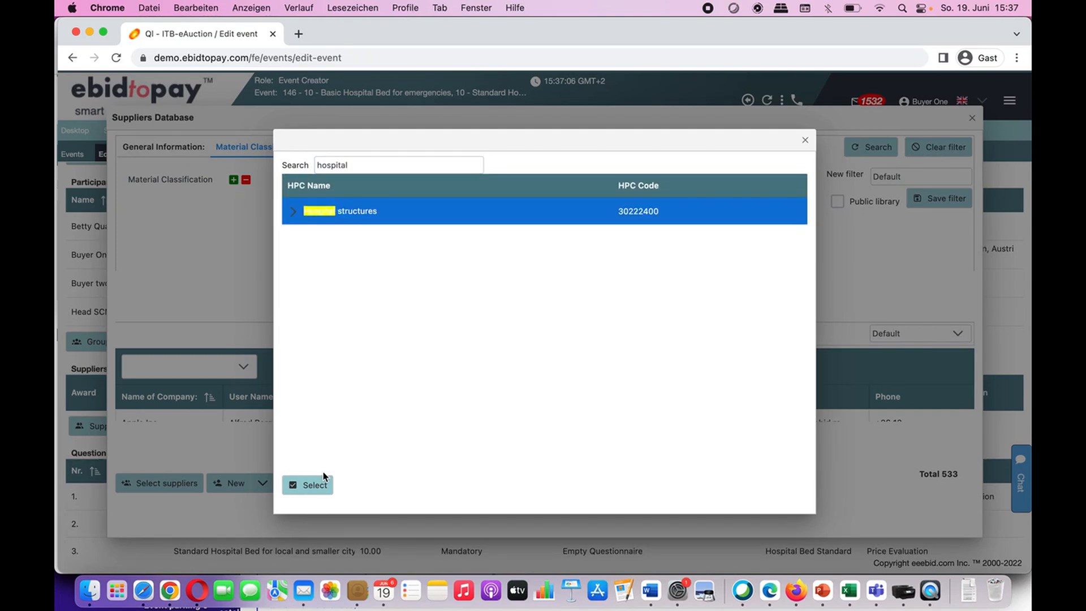
{"action": "left_click", "coordinate": [323, 494]}
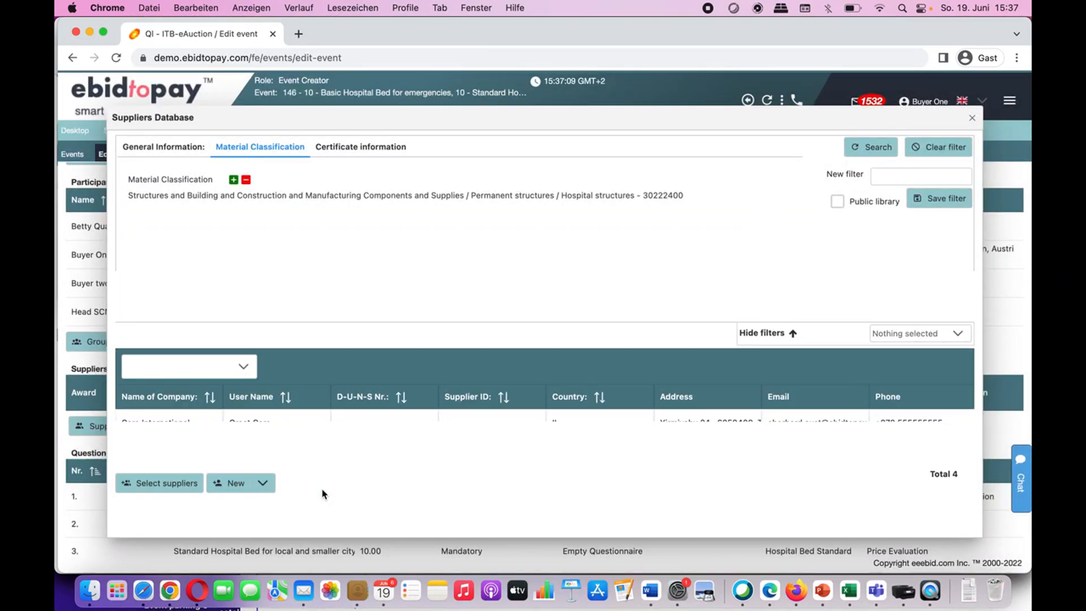
{"action": "left_click", "coordinate": [776, 335]}
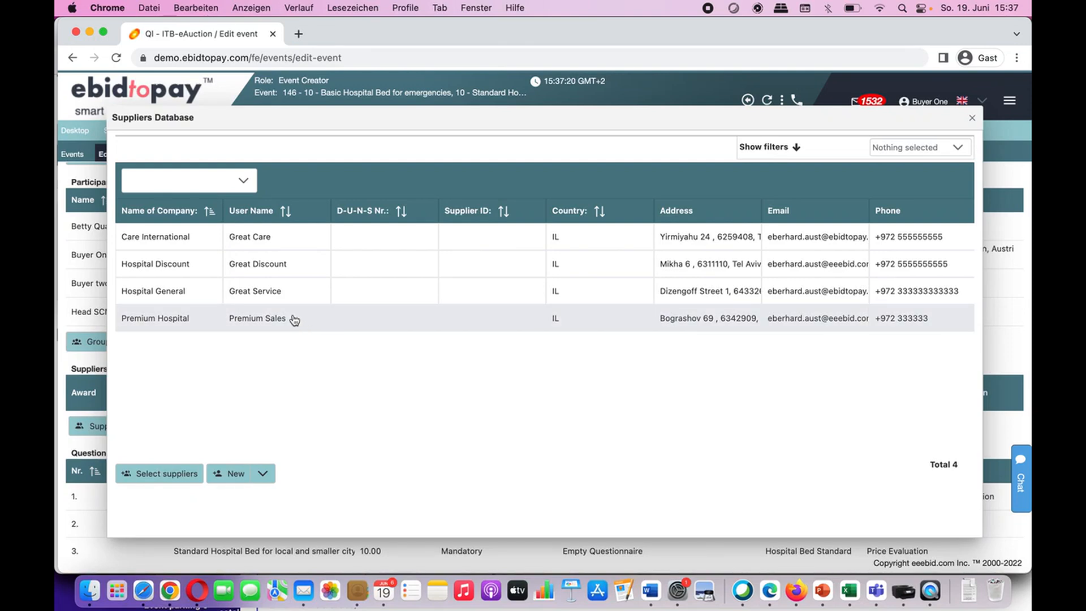
{"action": "left_click", "coordinate": [198, 239]}
{"action": "left_click_drag", "start_coordinate": [198, 239], "coordinate": [187, 318]}
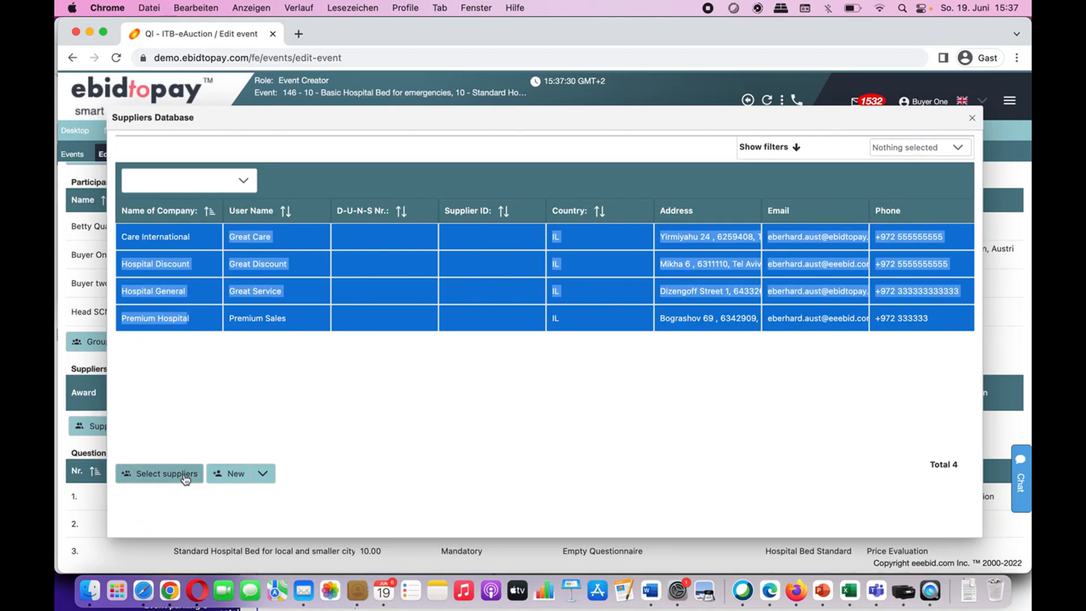
{"action": "left_click", "coordinate": [184, 477]}
{"action": "scroll", "coordinate": [185, 479], "scroll_direction": "down", "scroll_amount": 5}
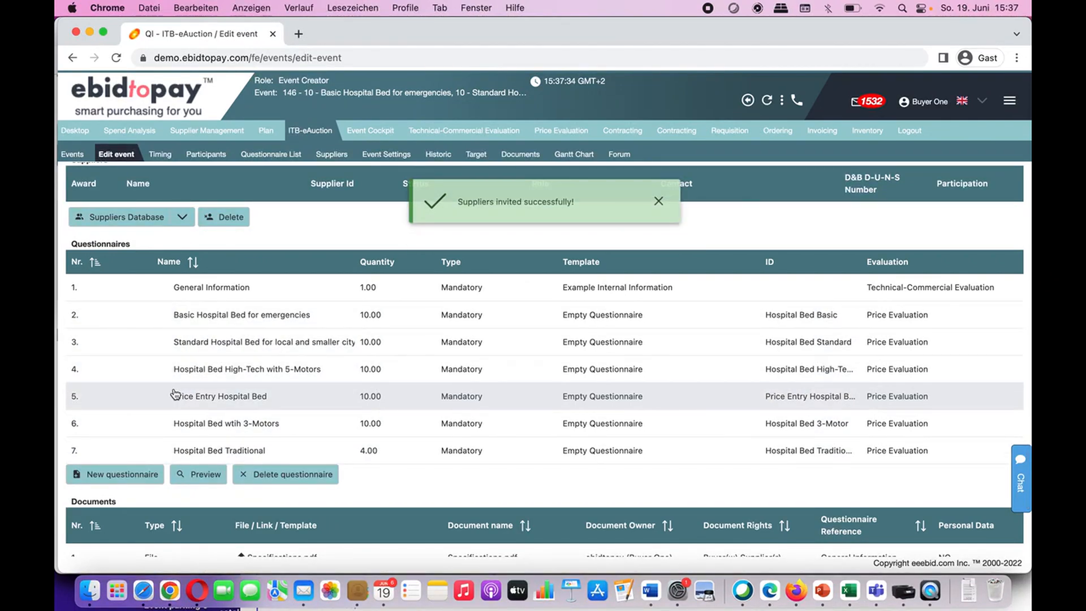
{"action": "scroll", "coordinate": [175, 393], "scroll_direction": "up", "scroll_amount": 3}
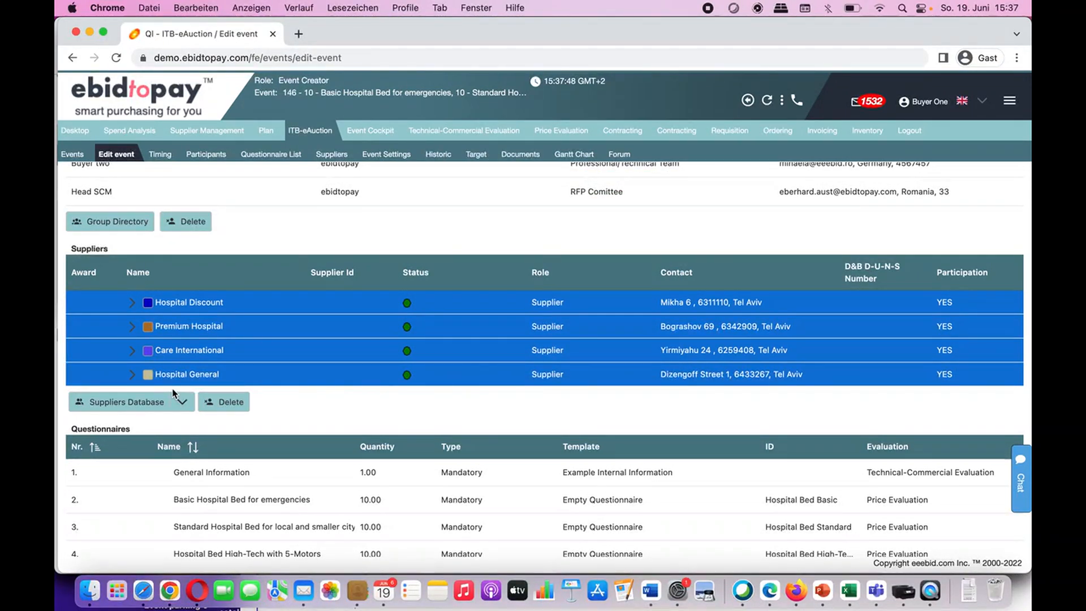
{"action": "scroll", "coordinate": [173, 392], "scroll_direction": "down", "scroll_amount": 1}
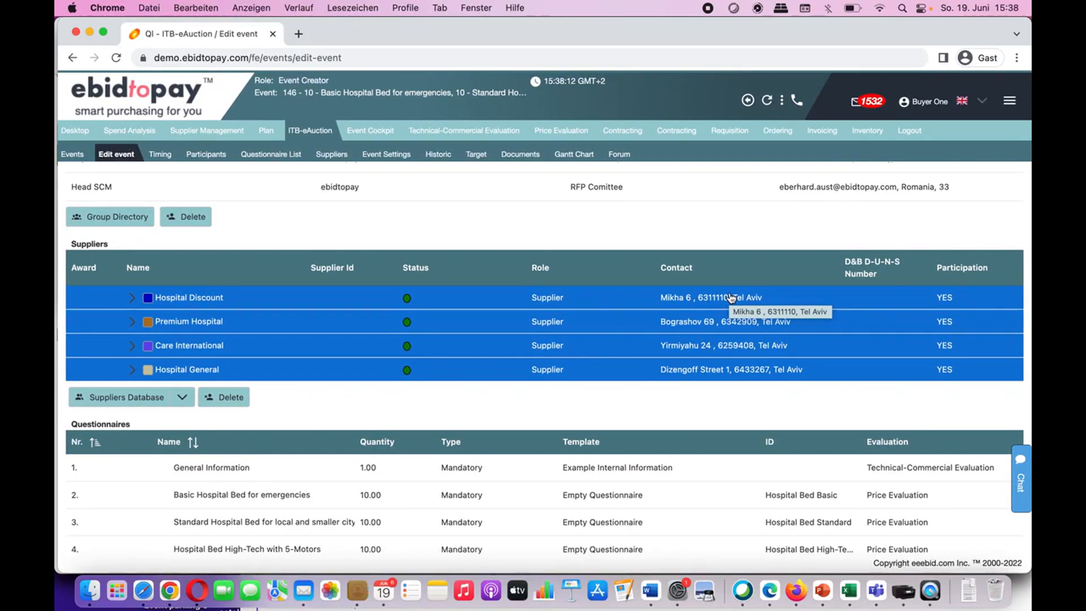
{"action": "scroll", "coordinate": [731, 298], "scroll_direction": "down", "scroll_amount": 1}
{"action": "scroll", "coordinate": [731, 298], "scroll_direction": "down", "scroll_amount": 5}
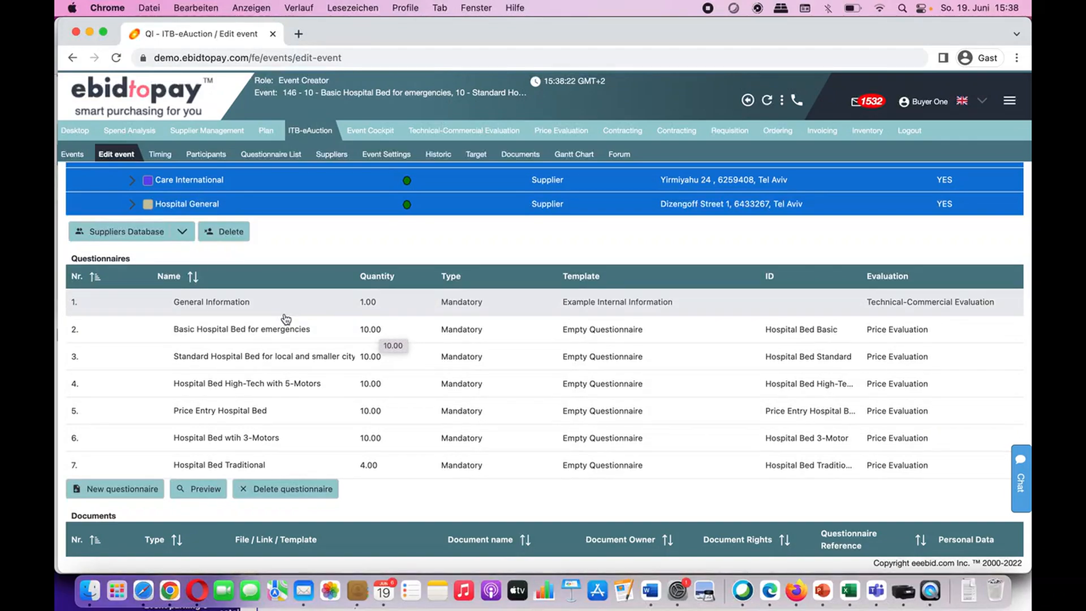
Step: Preview General Information and enter 'SAP 334343433', 'Hopspital Catalog' and 60000000 in B1–B3
{"action": "left_click", "coordinate": [239, 311]}
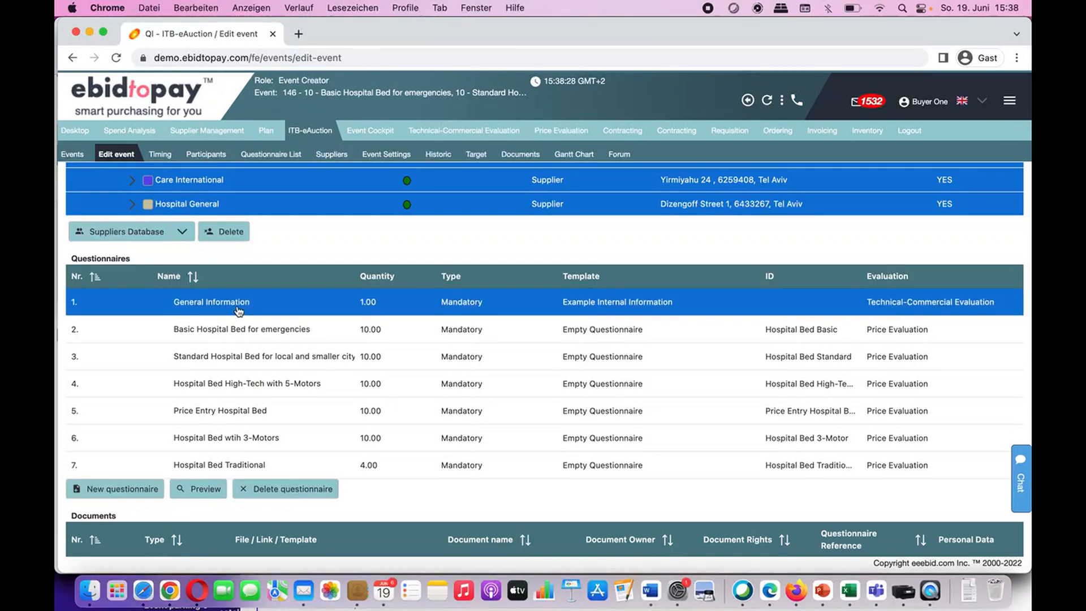
{"action": "left_click", "coordinate": [206, 490]}
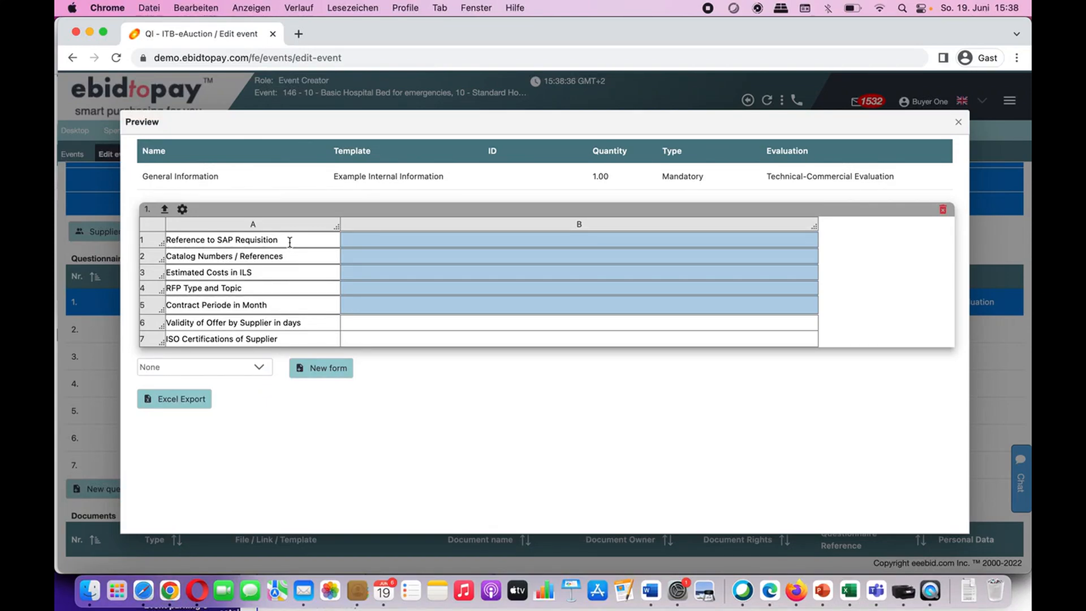
{"action": "type", "text": "SAP 334343433"}
{"action": "left_click", "coordinate": [353, 257]}
{"action": "type", "text": "Hops"}
{"action": "type", "text": "pital Catalog"}
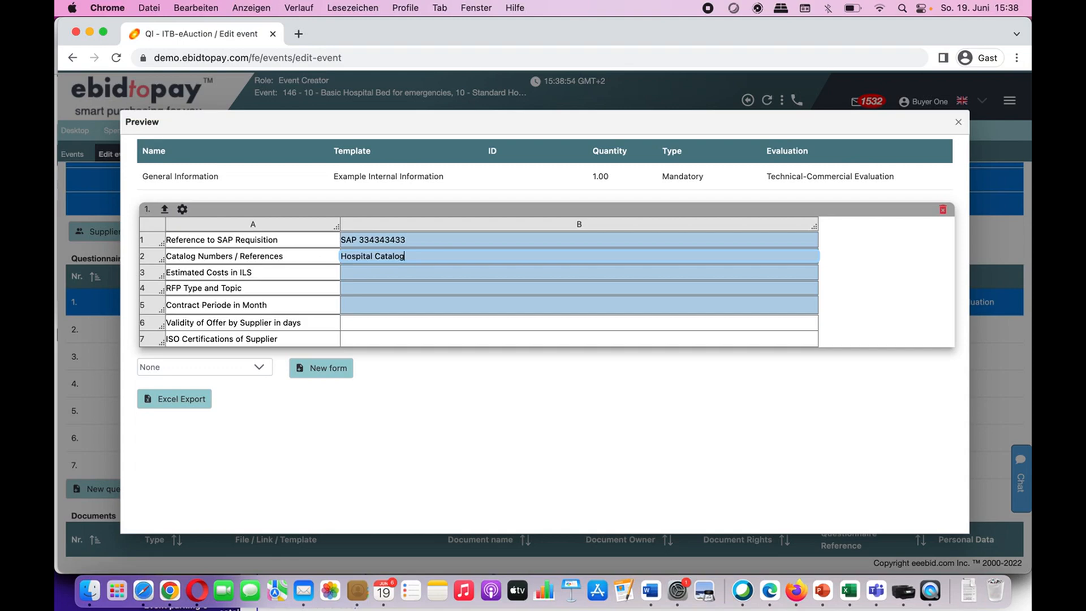
{"action": "left_click", "coordinate": [360, 273]}
{"action": "type", "text": "60000000"}
Step: Enter 'Closed RFQ on Hospital Beds' and 24 in B4–B5, close the preview, select the hospital bed questionnaire
{"action": "left_click", "coordinate": [365, 289]}
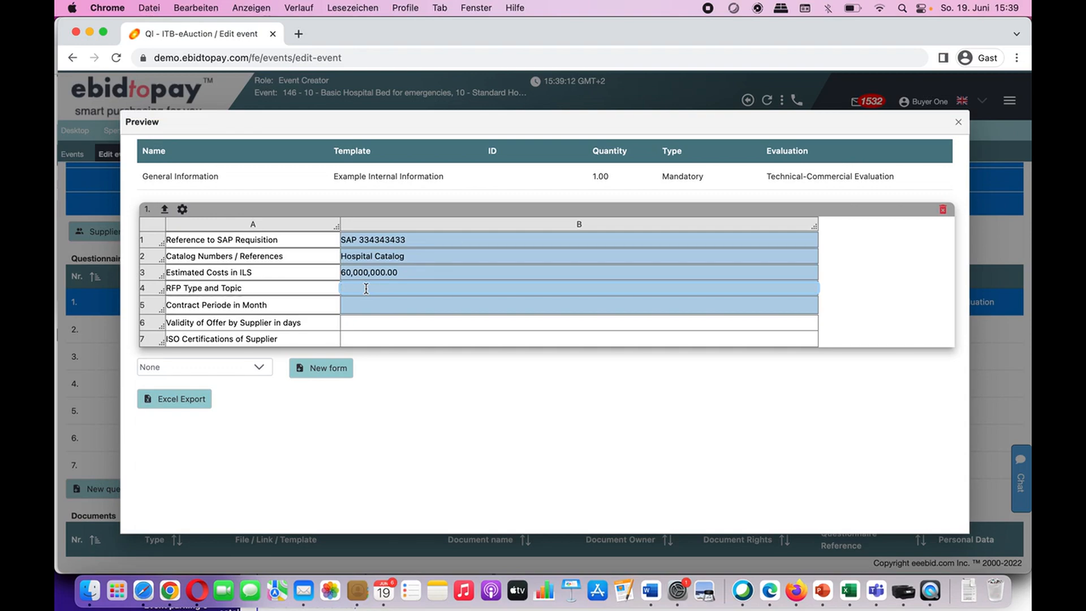
{"action": "type", "text": "Closed RFQ on Hospital Beds"}
{"action": "left_click", "coordinate": [366, 309]}
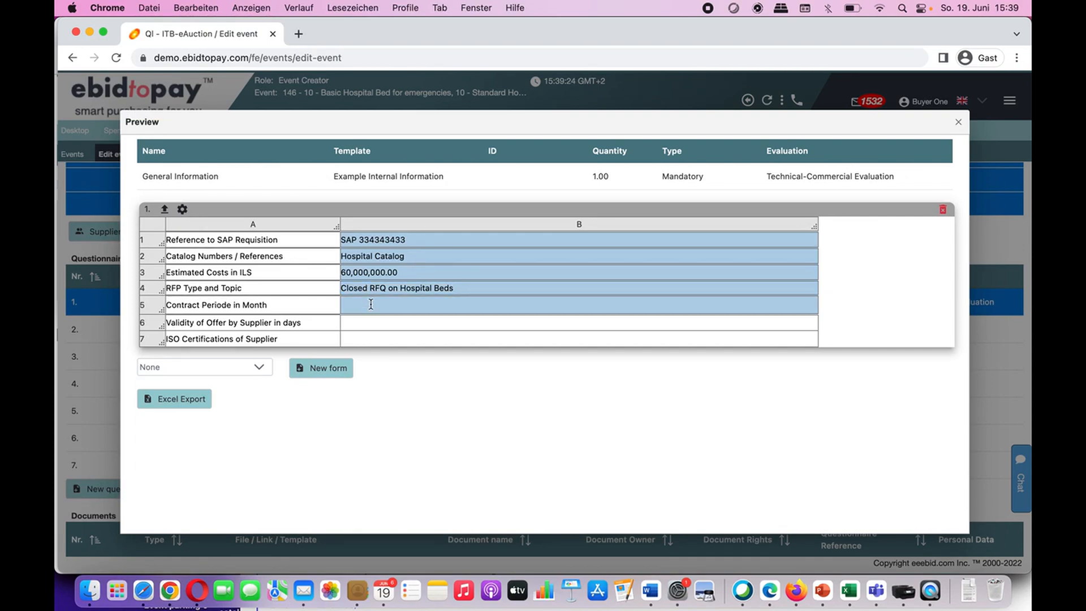
{"action": "type", "text": "24"}
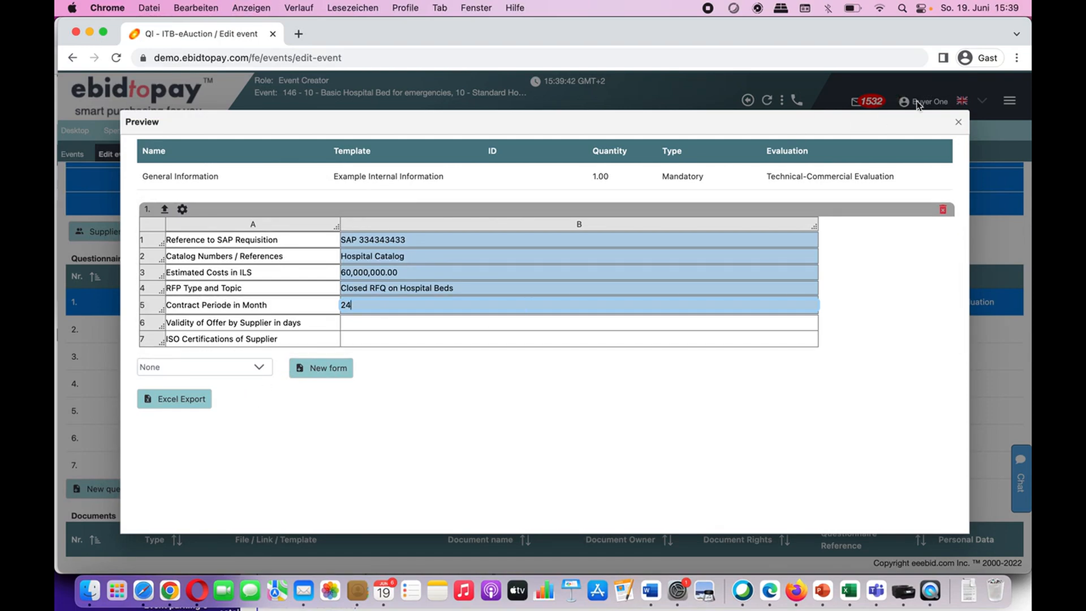
{"action": "left_click", "coordinate": [958, 121]}
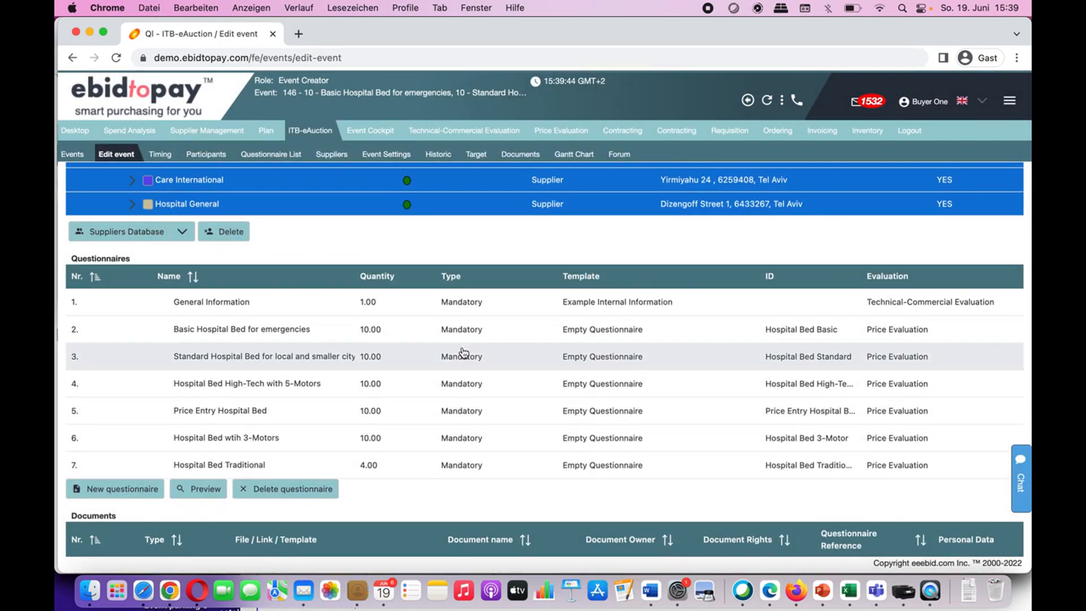
{"action": "left_click", "coordinate": [266, 340]}
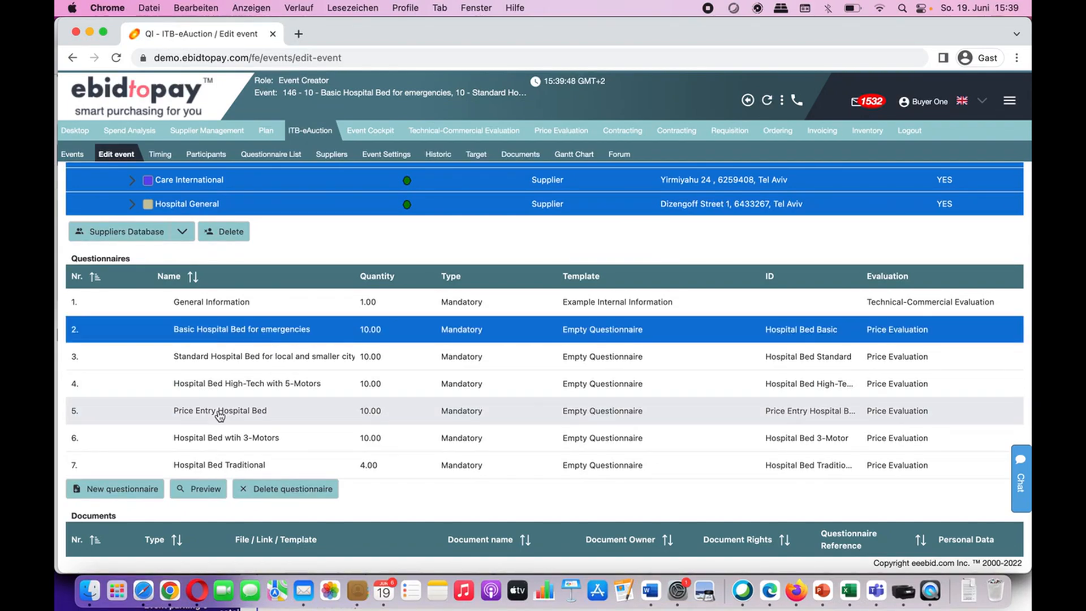
Step: Preview the Basic Hospital Bed questionnaire, trying its Catalog Number ID, Ean Number, Price and Discount fields
{"action": "left_click", "coordinate": [214, 490]}
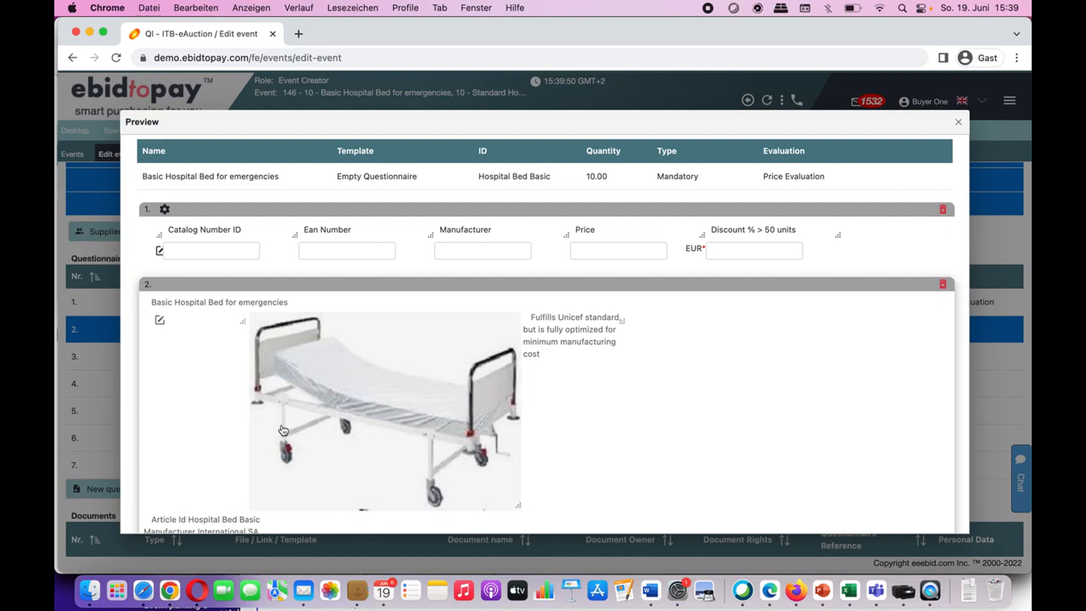
{"action": "scroll", "coordinate": [283, 430], "scroll_direction": "down", "scroll_amount": 4}
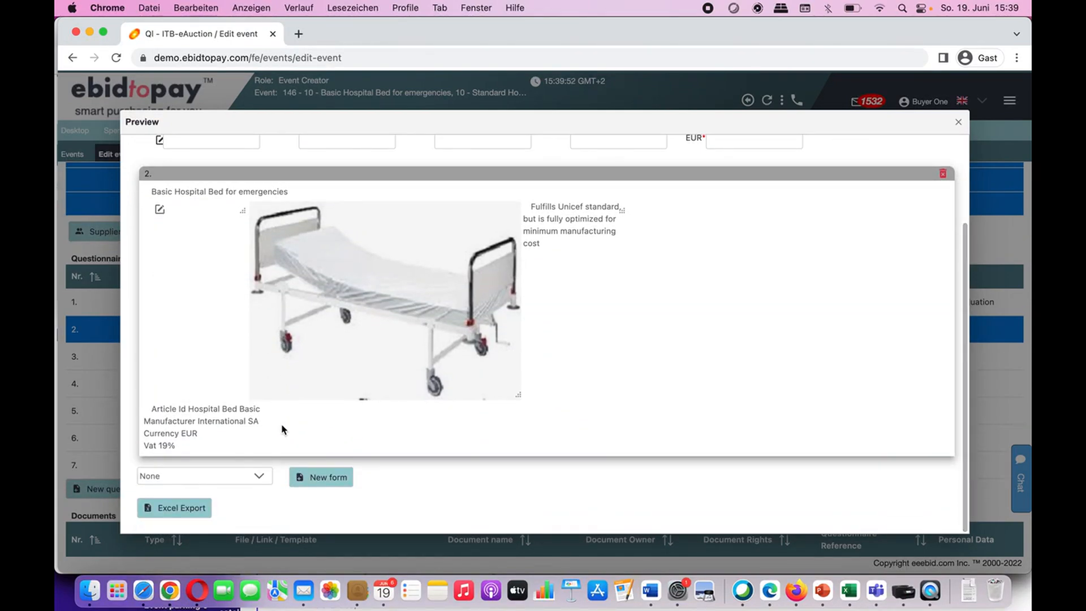
{"action": "scroll", "coordinate": [283, 429], "scroll_direction": "up", "scroll_amount": 4}
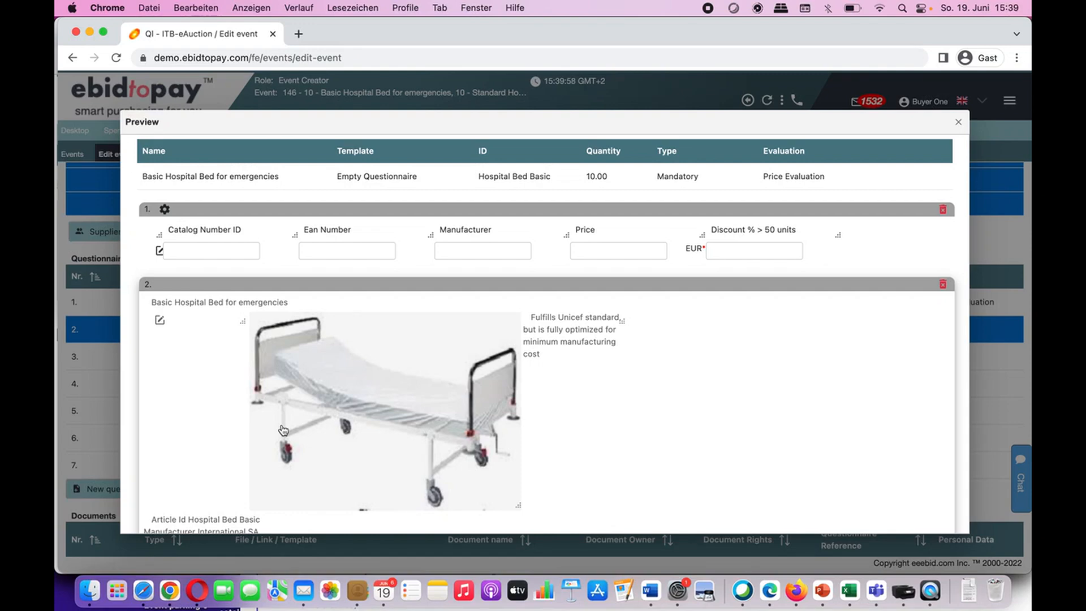
{"action": "left_click", "coordinate": [233, 253]}
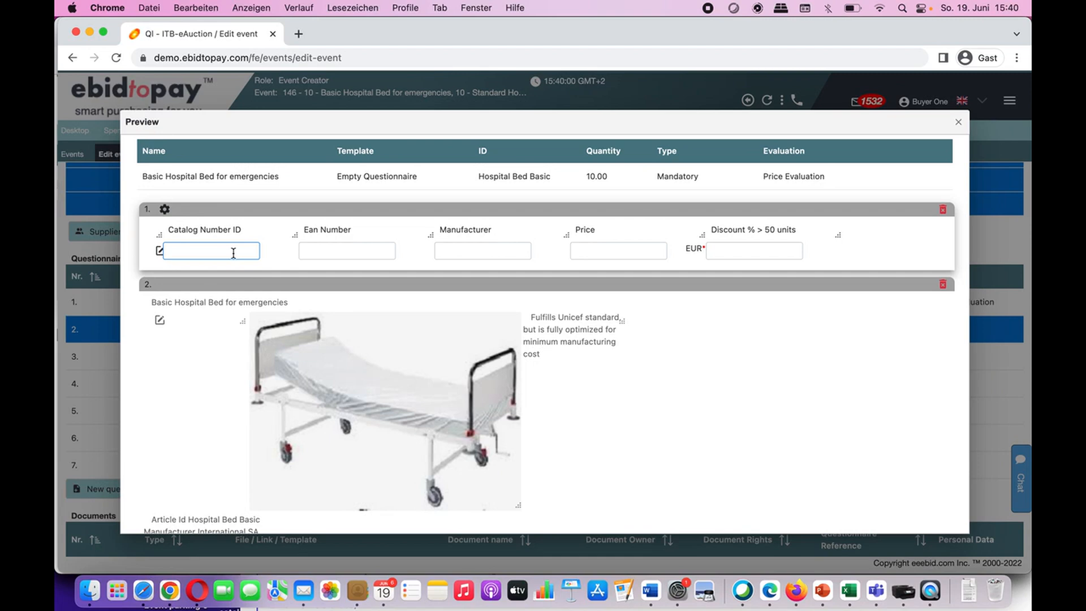
{"action": "left_click", "coordinate": [342, 248]}
{"action": "left_click", "coordinate": [306, 233]}
{"action": "left_click", "coordinate": [480, 249]}
{"action": "left_click", "coordinate": [572, 251]}
{"action": "left_click", "coordinate": [722, 244]}
{"action": "scroll", "coordinate": [837, 250], "scroll_direction": "down", "scroll_amount": 1}
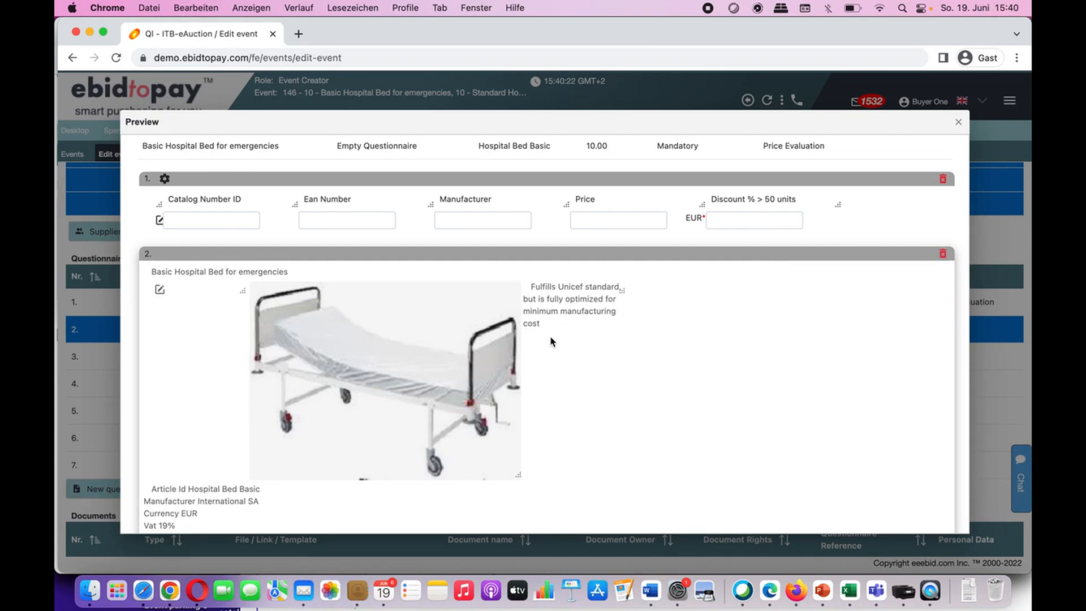
{"action": "scroll", "coordinate": [551, 339], "scroll_direction": "down", "scroll_amount": 3}
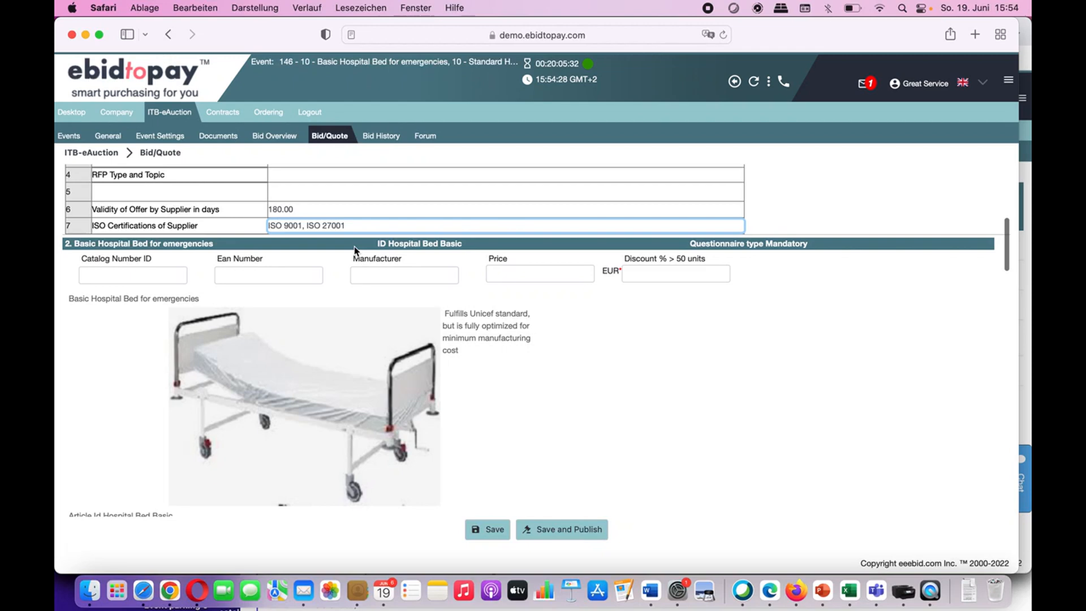
{"action": "scroll", "coordinate": [354, 246], "scroll_direction": "up", "scroll_amount": 1}
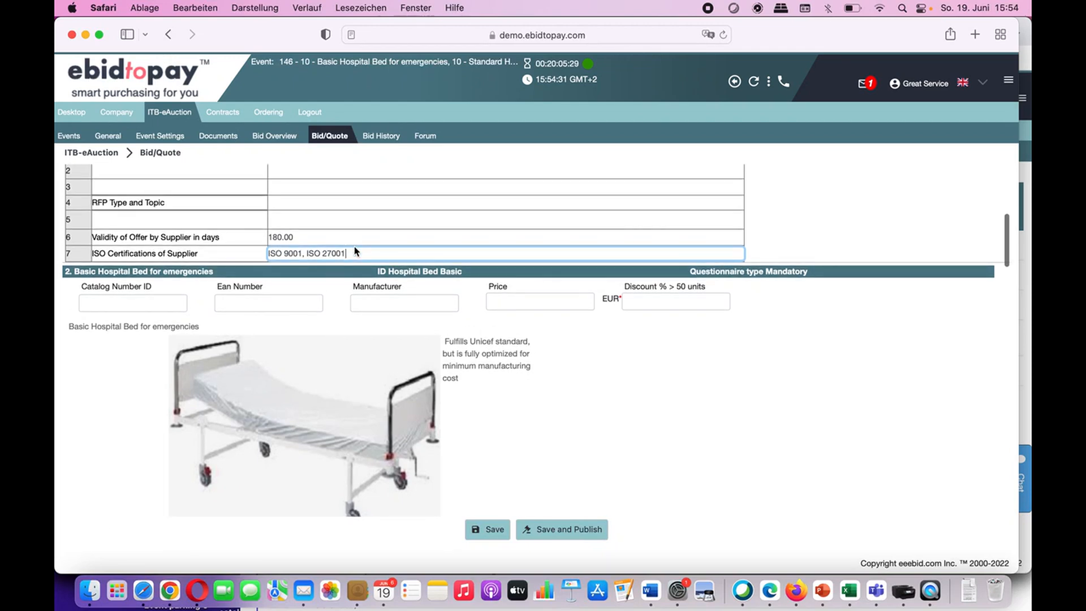
Step: Enter the Basic bed's catalog ID 'a', EAN 111, manufacturer 'our factory' and price 400
{"action": "left_click", "coordinate": [163, 304]}
{"action": "left_click", "coordinate": [164, 305]}
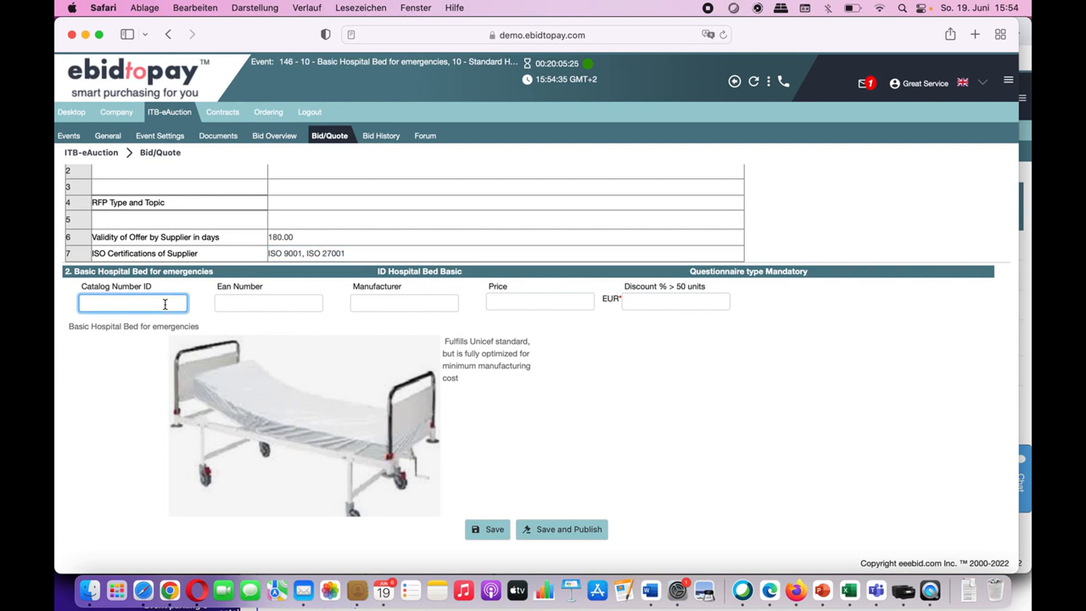
{"action": "type", "text": "a"}
{"action": "left_click", "coordinate": [240, 301]}
{"action": "type", "text": "111"}
{"action": "left_click", "coordinate": [354, 305]}
{"action": "type", "text": "our factory"}
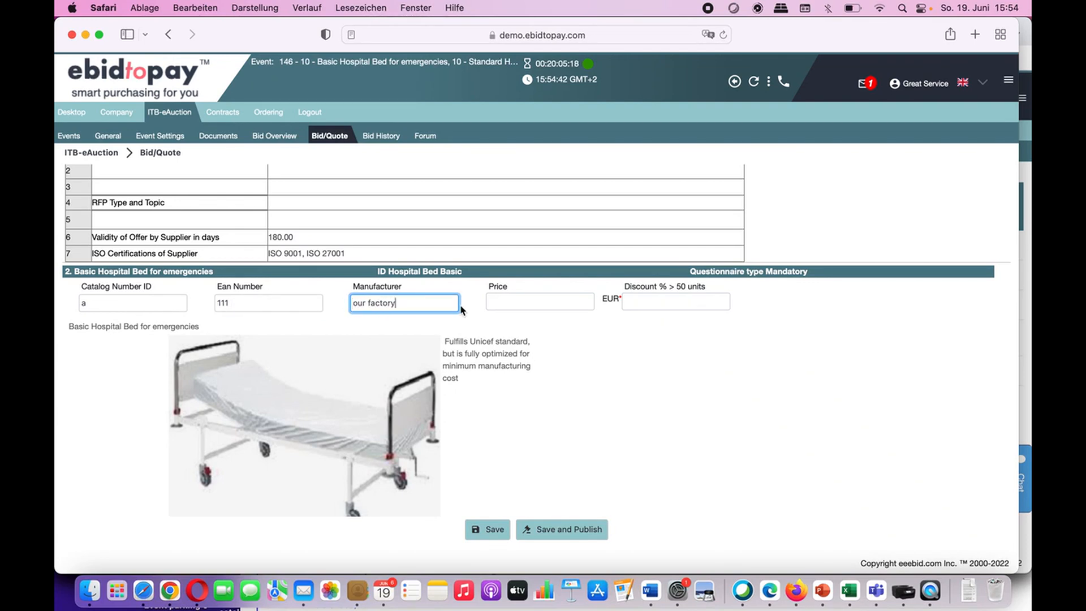
{"action": "left_click", "coordinate": [491, 304]}
{"action": "type", "text": "400"}
{"action": "scroll", "coordinate": [497, 294], "scroll_direction": "down", "scroll_amount": 1}
{"action": "key", "text": "Tab"}
{"action": "scroll", "coordinate": [492, 369], "scroll_direction": "down", "scroll_amount": 5}
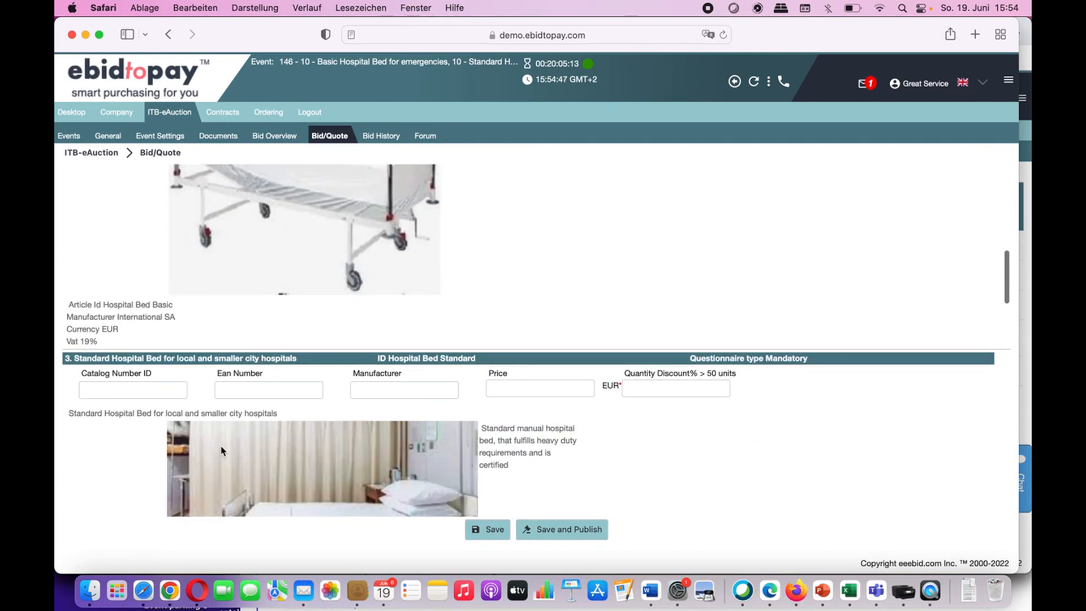
Step: Enter the Standard bed's catalog ID 'a', EAN 33333, manufacturer 'our factory', price 800, discount 2
{"action": "left_click", "coordinate": [160, 389]}
{"action": "type", "text": "a"}
{"action": "left_click", "coordinate": [266, 390]}
{"action": "type", "text": "33333"}
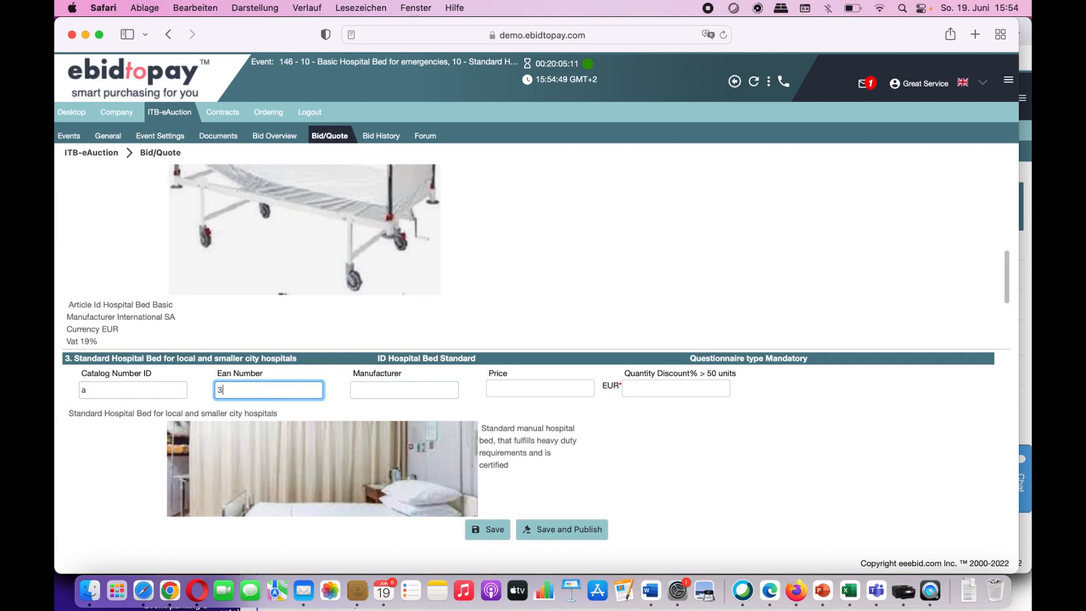
{"action": "left_click", "coordinate": [385, 392]}
{"action": "type", "text": "our factory"}
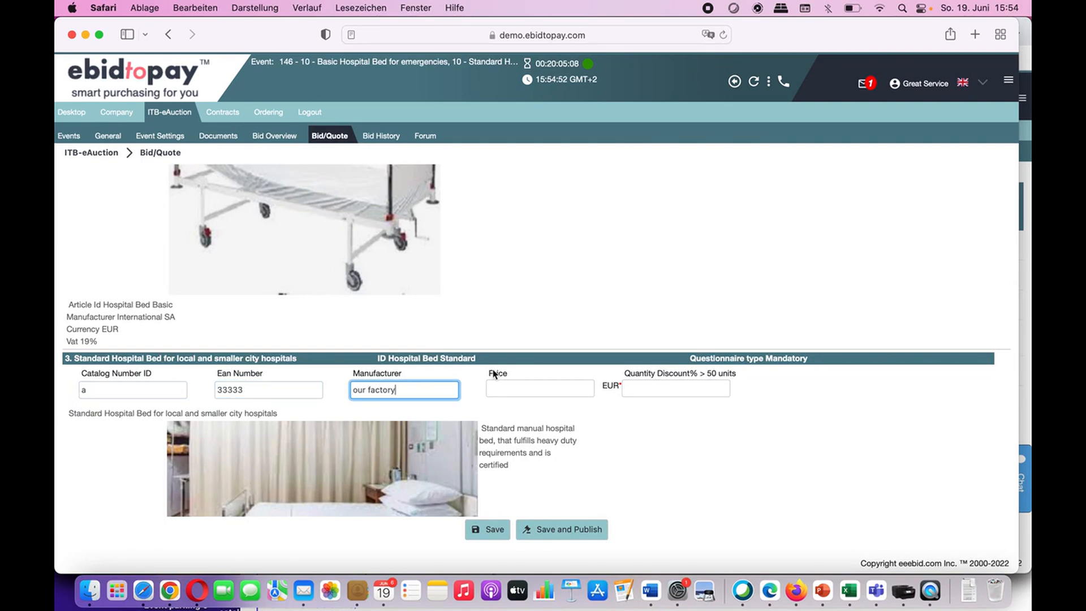
{"action": "left_click", "coordinate": [538, 385]}
{"action": "left_click", "coordinate": [538, 385]}
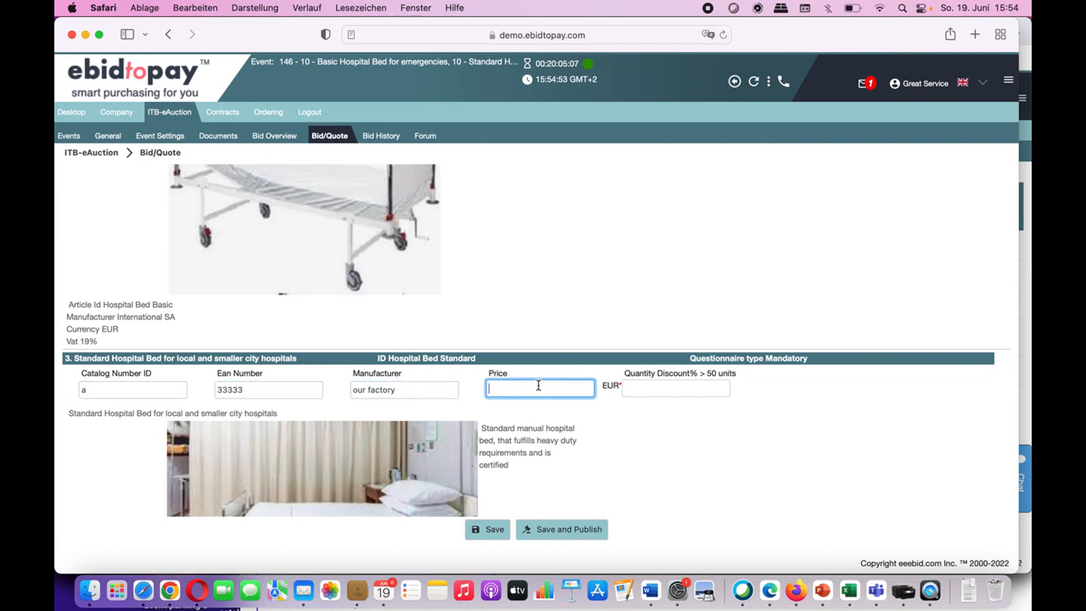
{"action": "type", "text": "800"}
{"action": "left_click", "coordinate": [711, 389]}
{"action": "type", "text": "2"}
{"action": "scroll", "coordinate": [703, 454], "scroll_direction": "down", "scroll_amount": 6}
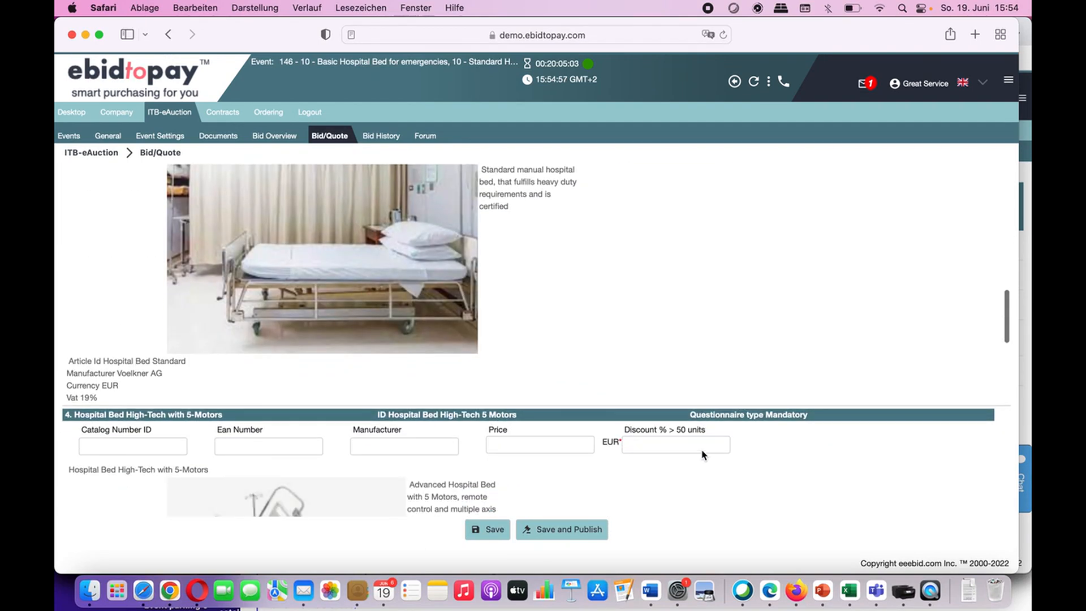
Step: Fill the High-Tech 5-Motor bed with catalog ID 'a', EAN 333333, manufacturer 'our factory', price 3000
{"action": "left_click", "coordinate": [170, 365]}
{"action": "type", "text": "a"}
{"action": "left_click", "coordinate": [260, 365]}
{"action": "left_click", "coordinate": [259, 364]}
{"action": "type", "text": "333333"}
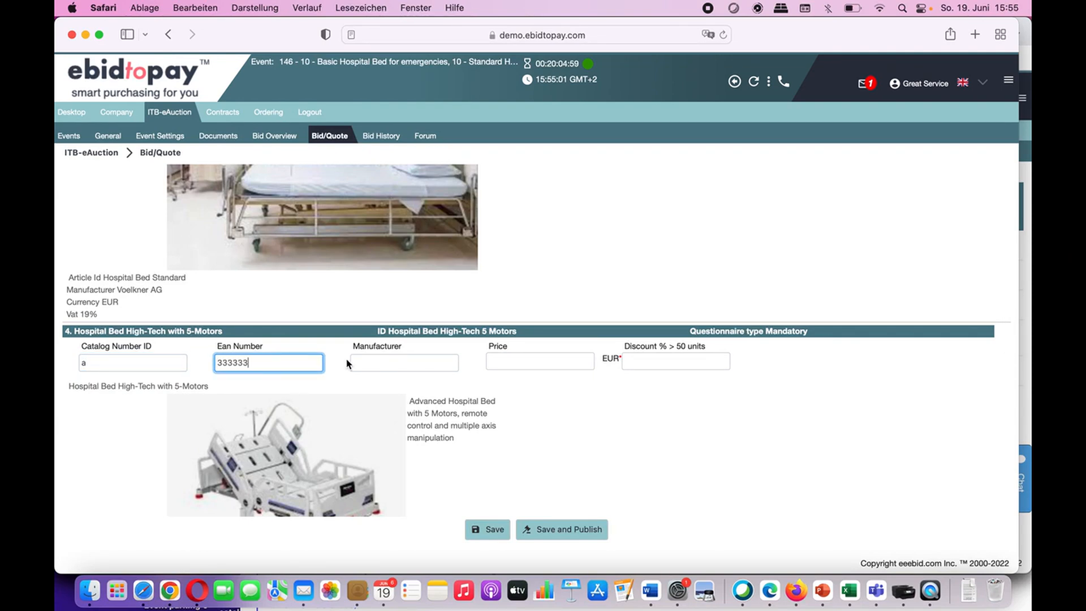
{"action": "left_click", "coordinate": [376, 362]}
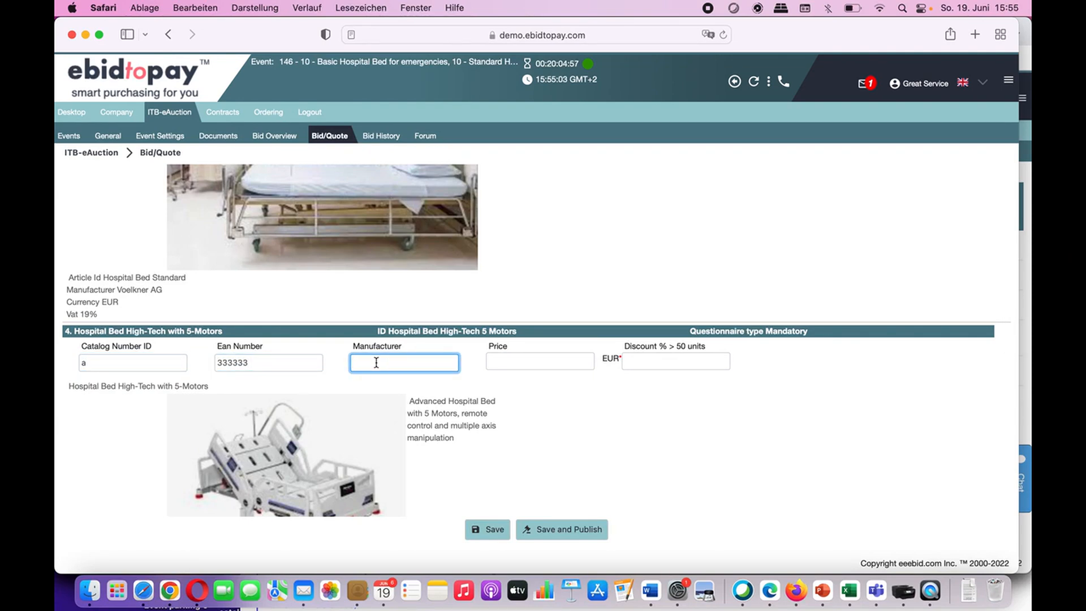
{"action": "type", "text": "our fac"}
{"action": "key", "text": "BackSpace"}
{"action": "key", "text": "BackSpace"}
{"action": "key", "text": "BackSpace"}
{"action": "key", "text": "BackSpace"}
{"action": "type", "text": "r factory"}
{"action": "key", "text": "Tab"}
{"action": "type", "text": "33,33333"}
{"action": "left_click", "coordinate": [635, 358]}
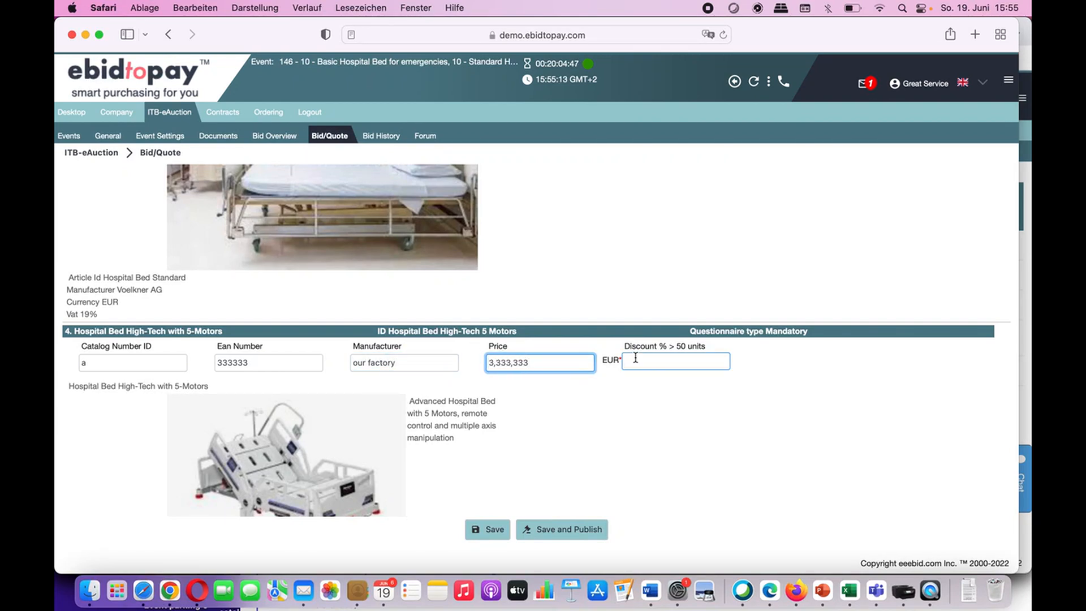
{"action": "key", "text": "BackSpace"}
{"action": "key", "text": "BackSpace"}
{"action": "key", "text": "BackSpace"}
{"action": "key", "text": "BackSpace"}
{"action": "key", "text": "BackSpace"}
{"action": "key", "text": "BackSpace"}
{"action": "key", "text": "BackSpace"}
{"action": "key", "text": "BackSpace"}
{"action": "key", "text": "BackSpace"}
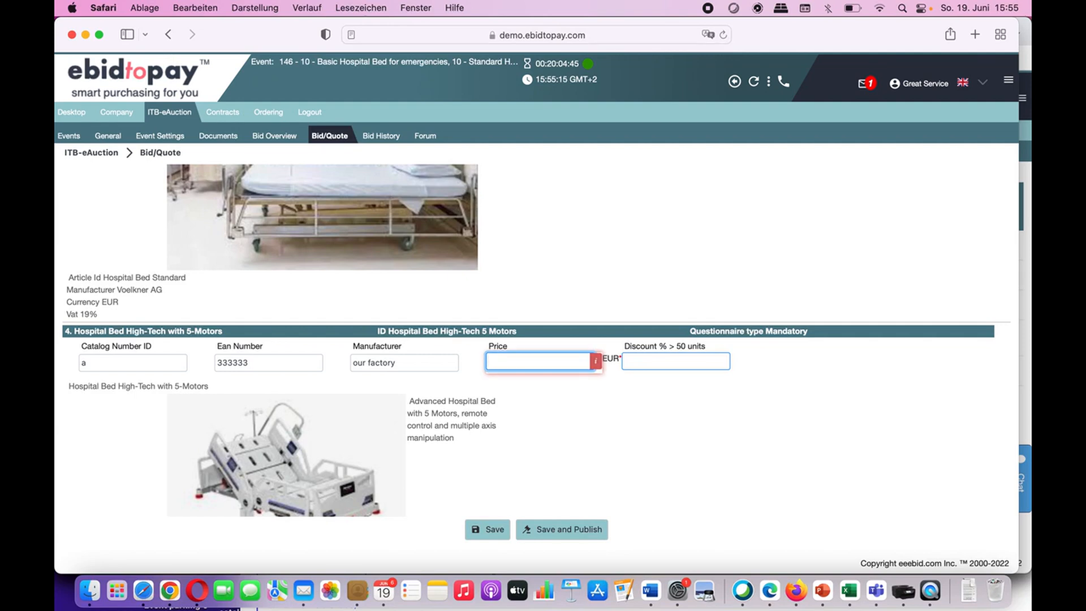
{"action": "type", "text": "3000"}
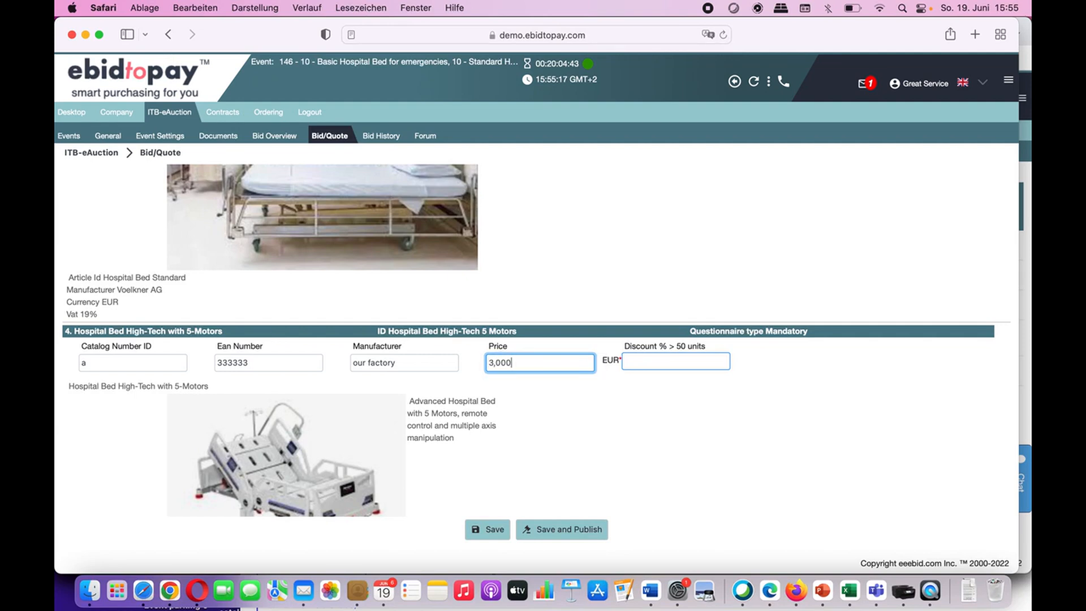
{"action": "left_click", "coordinate": [708, 364]}
{"action": "scroll", "coordinate": [686, 417], "scroll_direction": "down", "scroll_amount": 5}
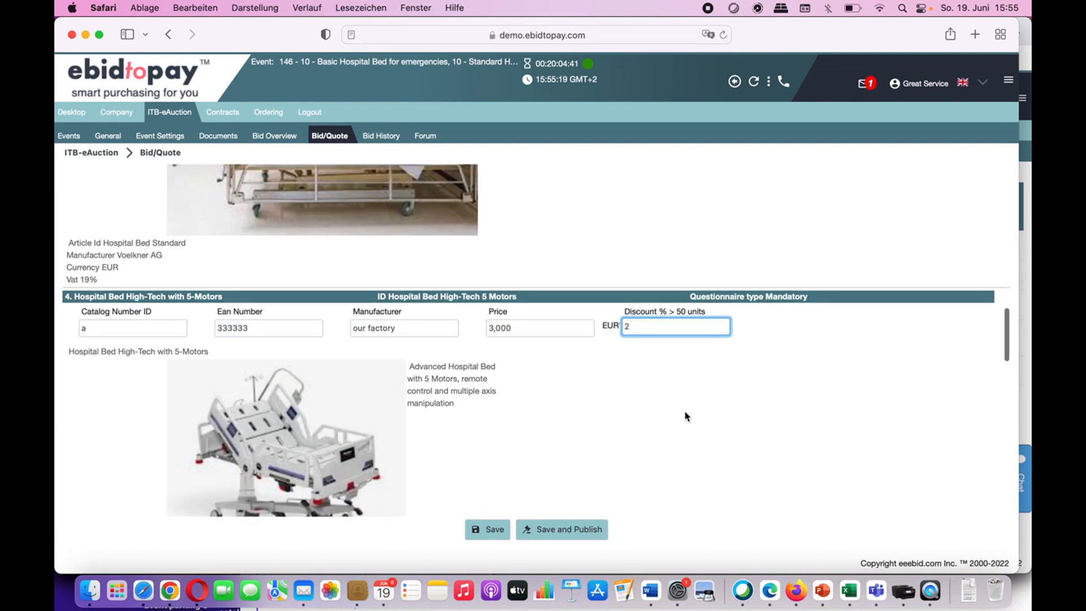
Step: Fill the Price Entry bed with catalog ID 'a', EAN 333333, manufacturer 'our factory', price 800, VAT 0
{"action": "left_click", "coordinate": [134, 362]}
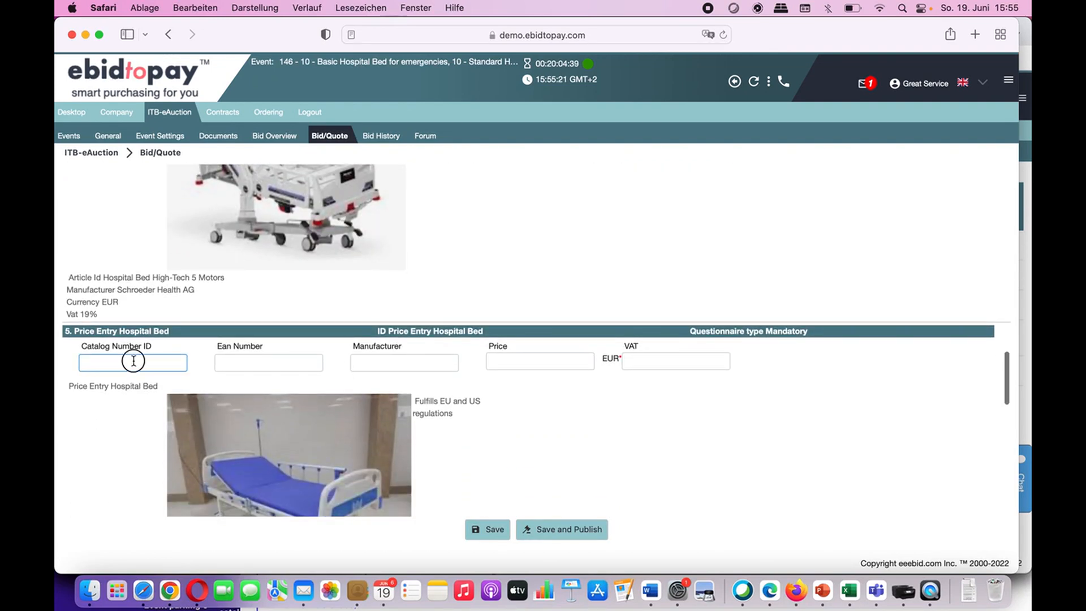
{"action": "type", "text": "a"}
{"action": "left_click", "coordinate": [260, 358]}
{"action": "type", "text": "333333"}
{"action": "left_click", "coordinate": [368, 359]}
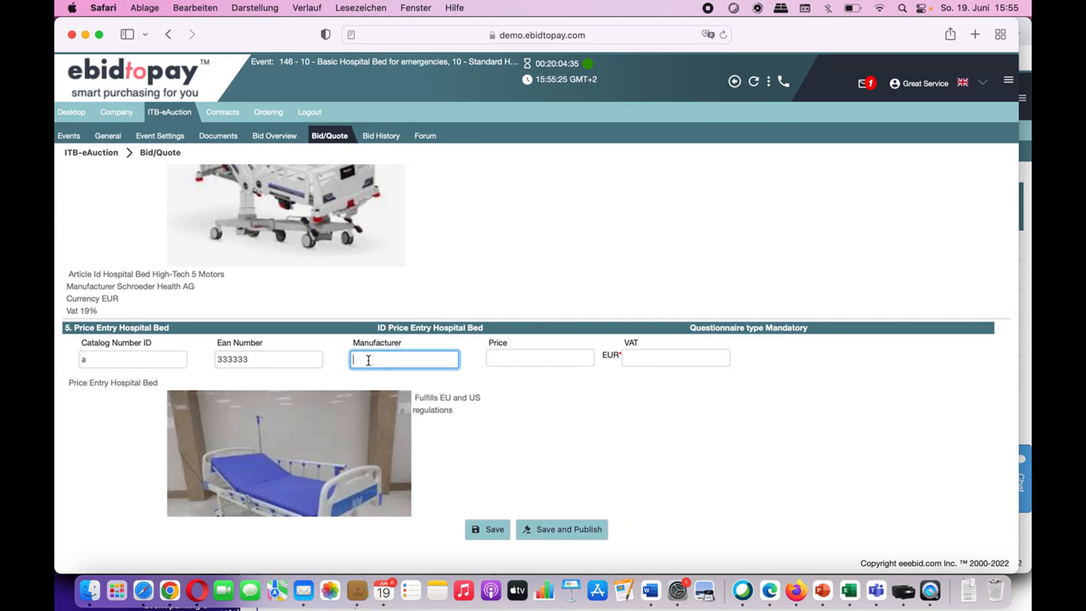
{"action": "type", "text": "our factory"}
{"action": "left_click", "coordinate": [520, 358]}
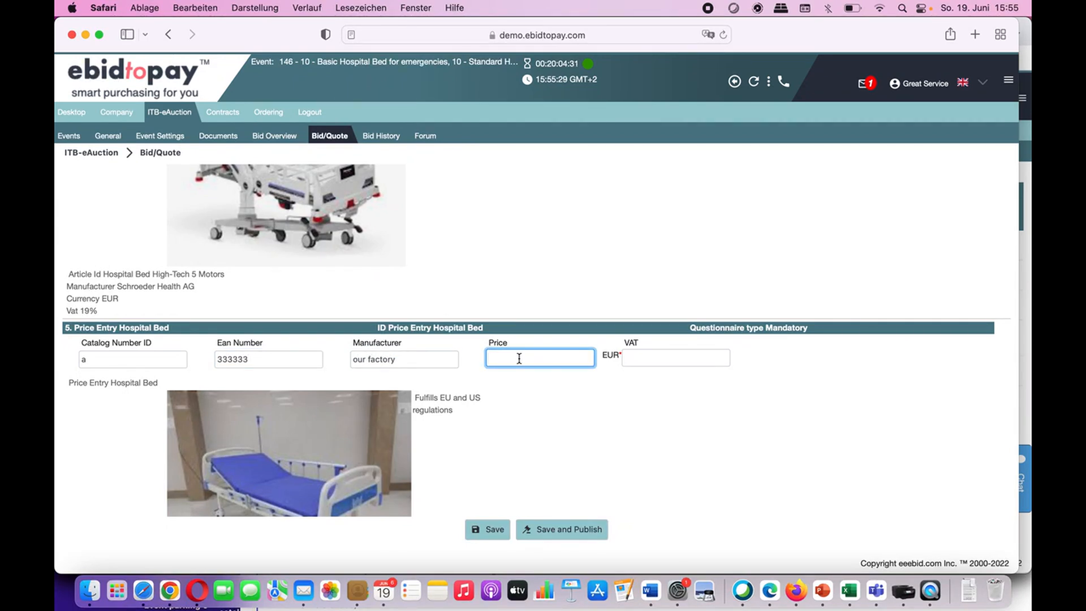
{"action": "type", "text": "800"}
{"action": "left_click", "coordinate": [645, 361]}
{"action": "type", "text": "0"}
{"action": "scroll", "coordinate": [647, 388], "scroll_direction": "down", "scroll_amount": 3}
Step: Fill the 3-Motor bed with catalog ID 'a', EAN 333333, manufacturer 'our factory', price 3,400, discount 4
{"action": "scroll", "coordinate": [647, 388], "scroll_direction": "down", "scroll_amount": 2}
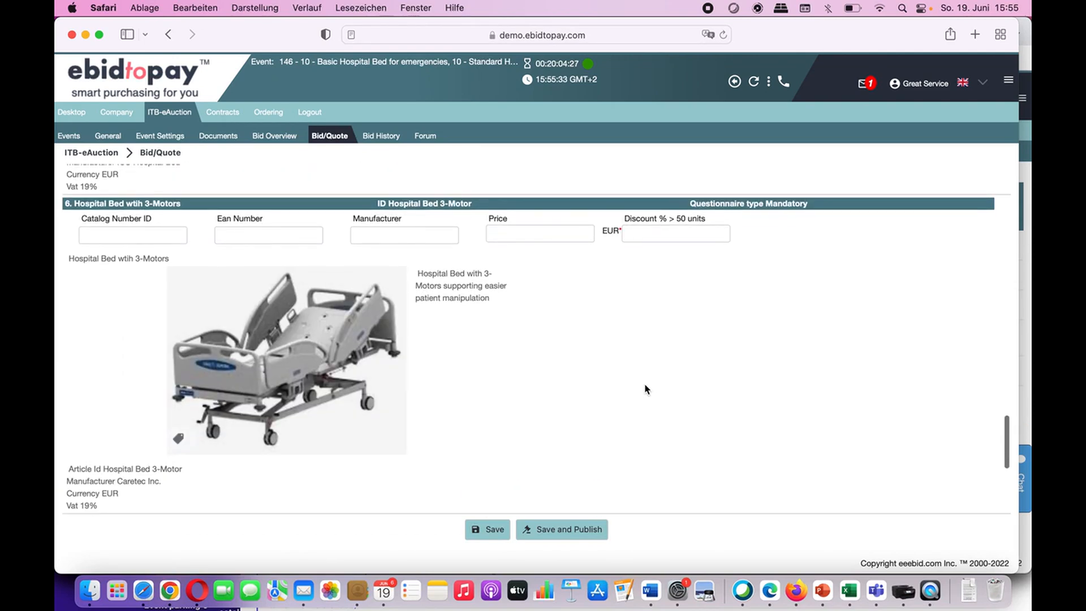
{"action": "left_click", "coordinate": [170, 241]}
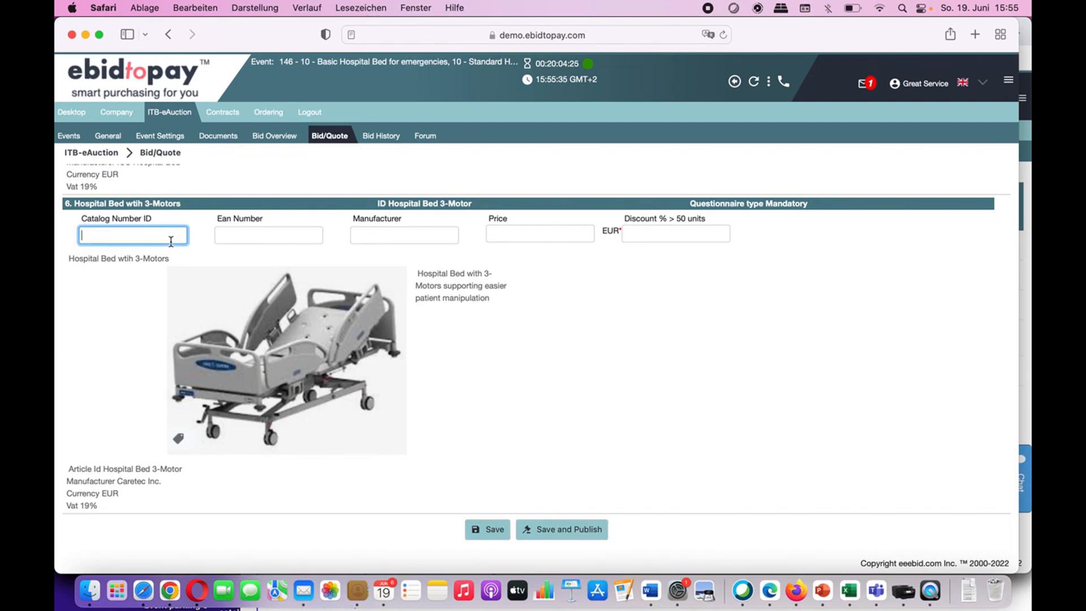
{"action": "type", "text": "a"}
{"action": "left_click", "coordinate": [247, 238]}
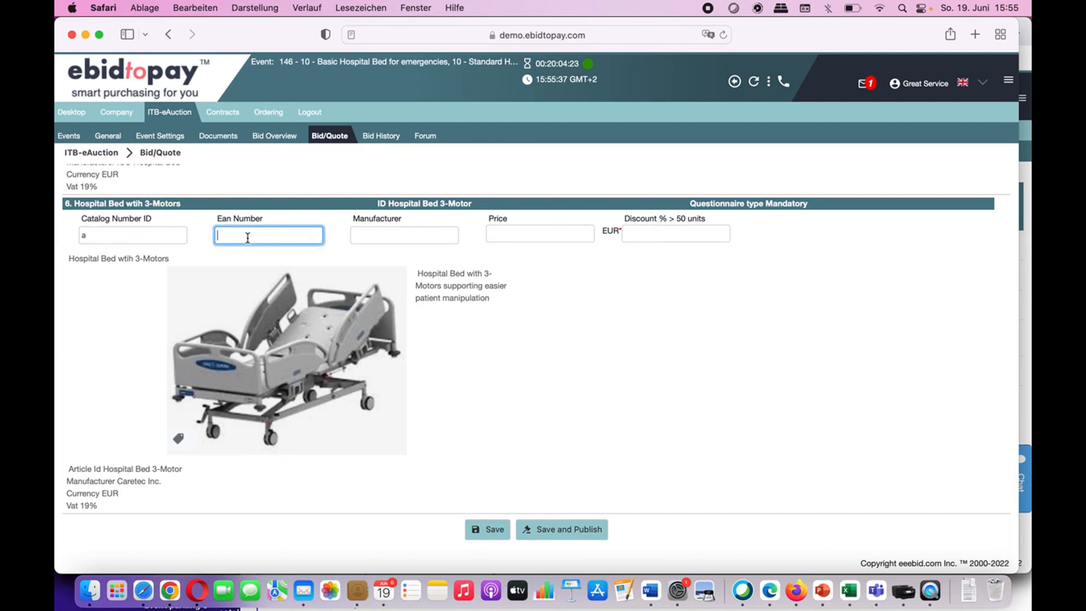
{"action": "type", "text": "333333"}
{"action": "left_click", "coordinate": [381, 233]}
{"action": "type", "text": "our factoy"}
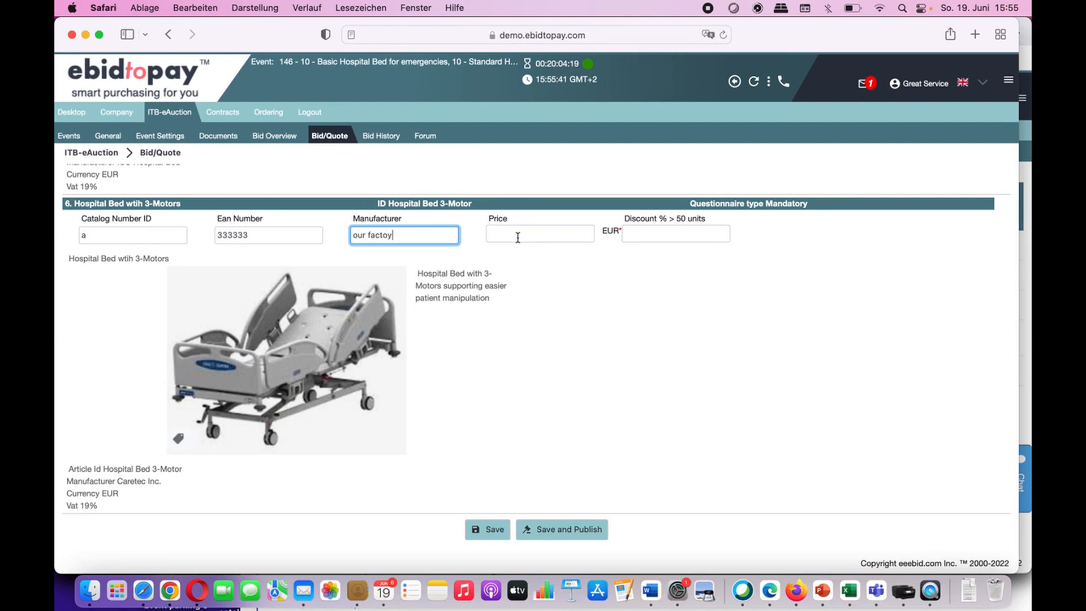
{"action": "key", "text": "BackSpace"}
{"action": "left_click", "coordinate": [517, 233]}
{"action": "type", "text": "340"}
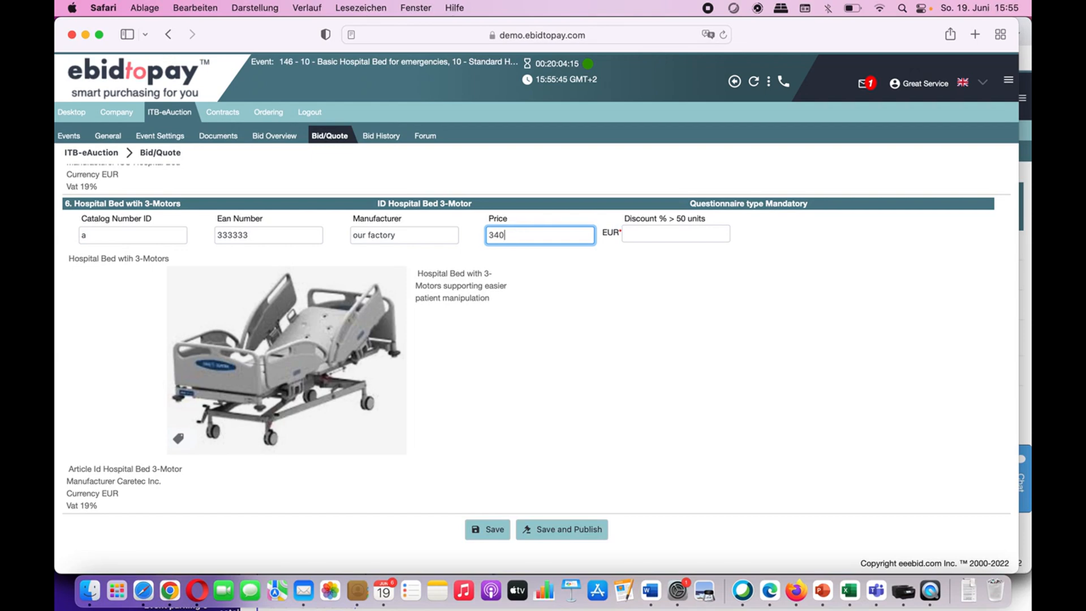
{"action": "scroll", "coordinate": [600, 286], "scroll_direction": "down", "scroll_amount": 2}
{"action": "key", "text": "Tab"}
{"action": "type", "text": "4"}
{"action": "scroll", "coordinate": [600, 281], "scroll_direction": "down", "scroll_amount": 8}
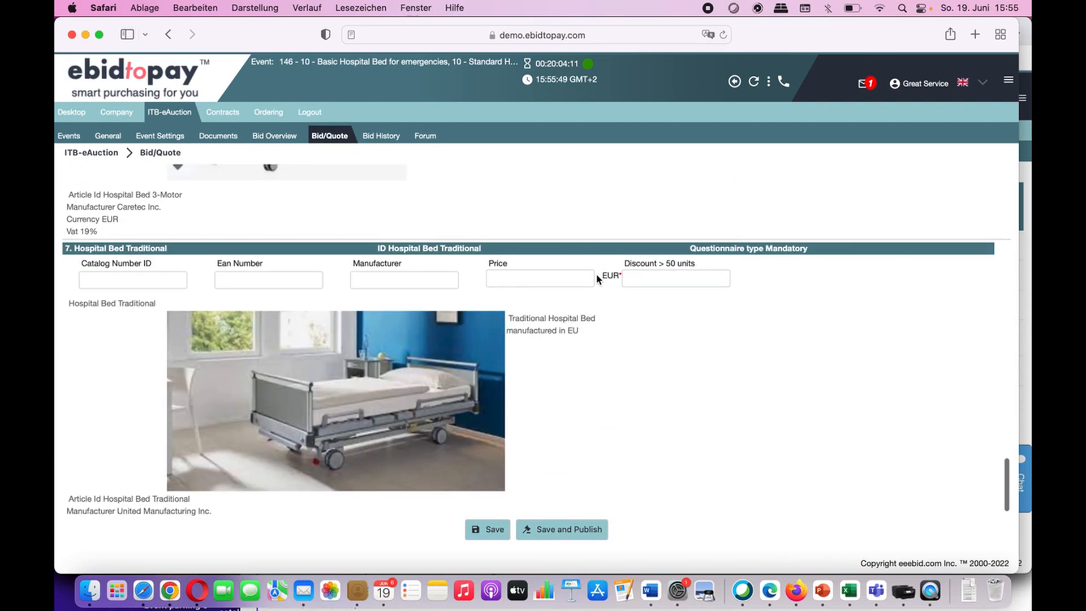
Step: Fill the Traditional bed with catalog ID 'b', EAN 33333, manufacturer 'our factory in Israel', price 1,200
{"action": "left_click", "coordinate": [136, 281]}
{"action": "type", "text": "b"}
{"action": "key", "text": "Tab"}
{"action": "type", "text": "33333"}
{"action": "key", "text": "Tab"}
{"action": "type", "text": "our"}
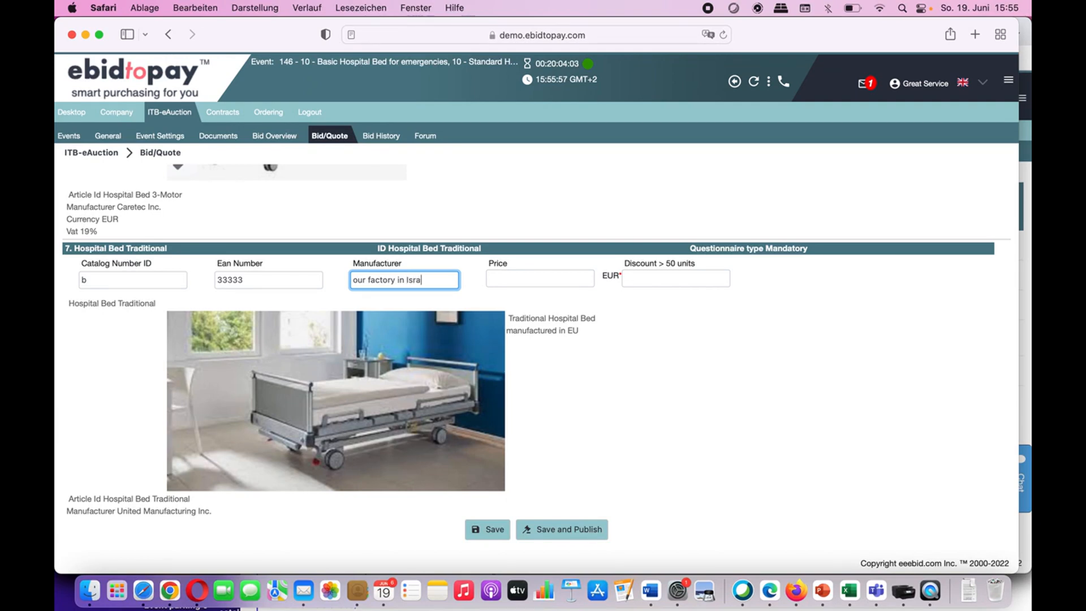
{"action": "left_click", "coordinate": [526, 272]}
{"action": "type", "text": "1,200"}
{"action": "left_click", "coordinate": [690, 279]}
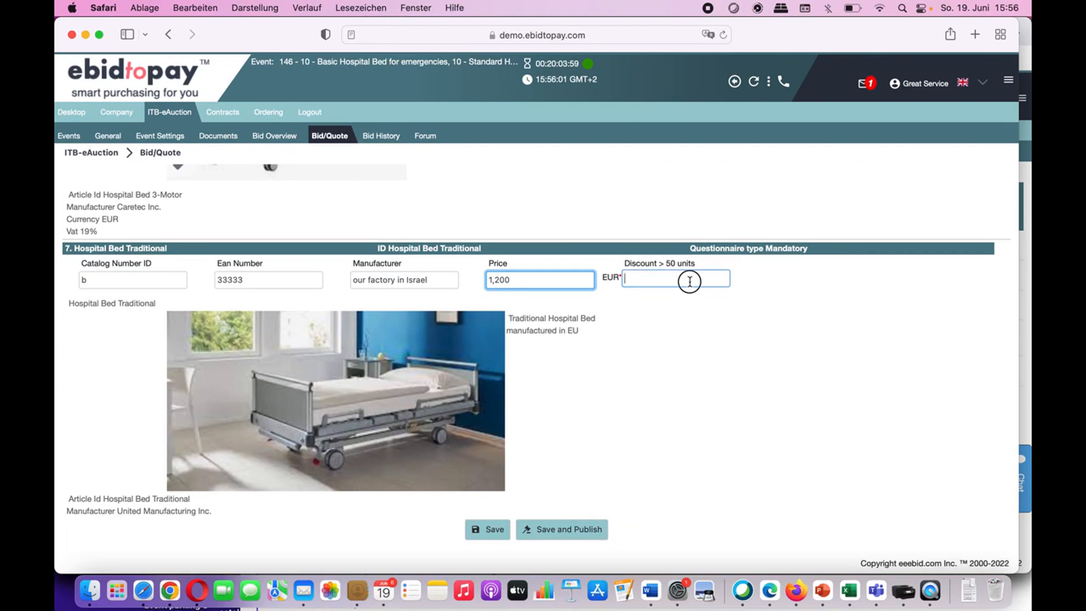
Step: Enter discount 5 for the Traditional bed and review the completed bid form
{"action": "type", "text": "5"}
{"action": "scroll", "coordinate": [691, 338], "scroll_direction": "down", "scroll_amount": 1}
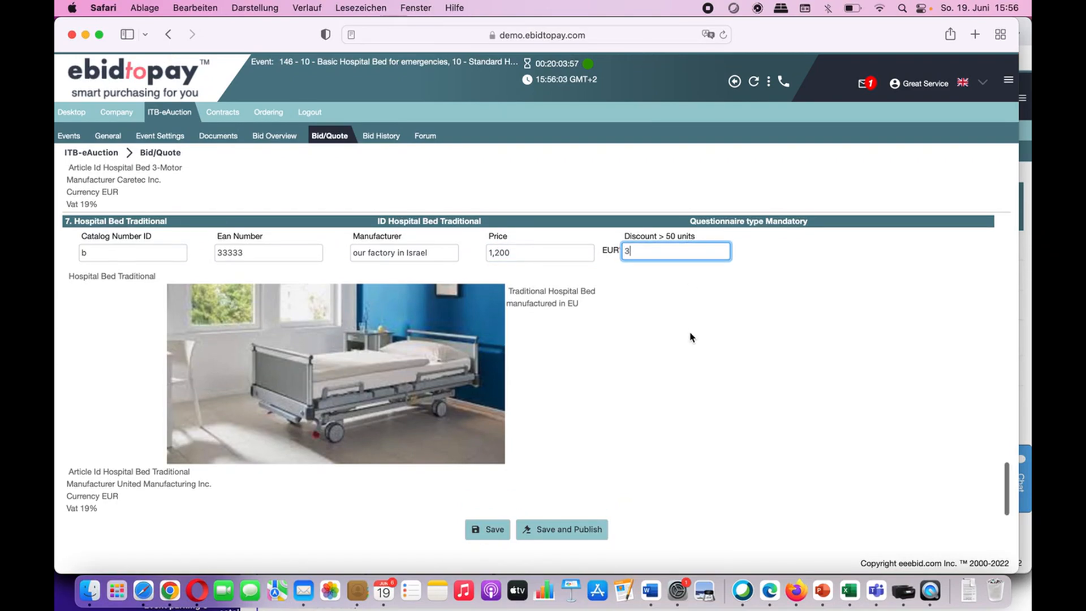
{"action": "scroll", "coordinate": [691, 338], "scroll_direction": "up", "scroll_amount": 9}
{"action": "scroll", "coordinate": [692, 338], "scroll_direction": "up", "scroll_amount": 15}
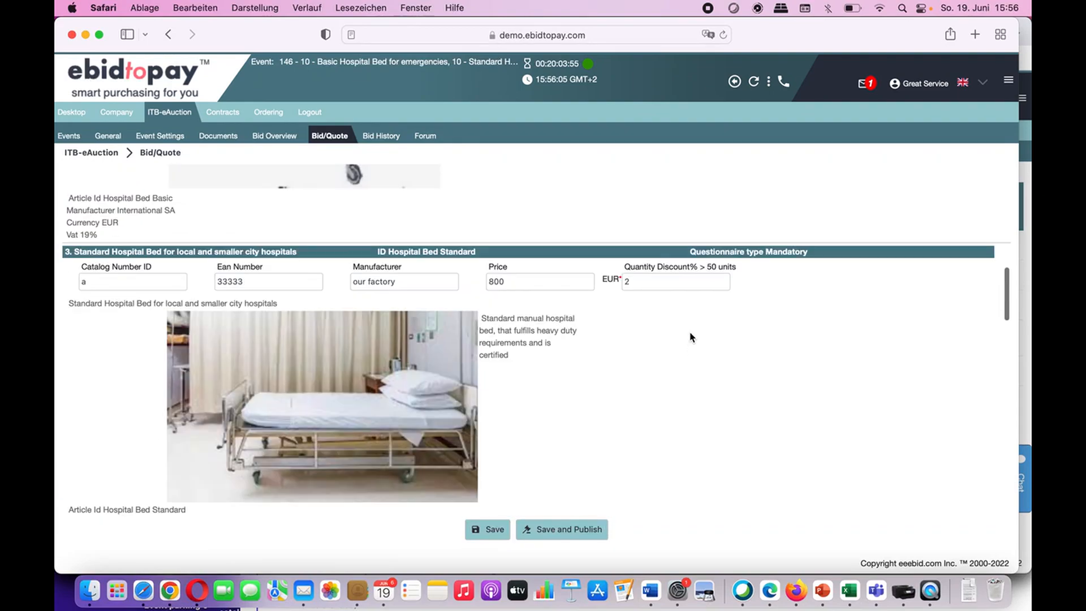
{"action": "scroll", "coordinate": [690, 337], "scroll_direction": "down", "scroll_amount": 15}
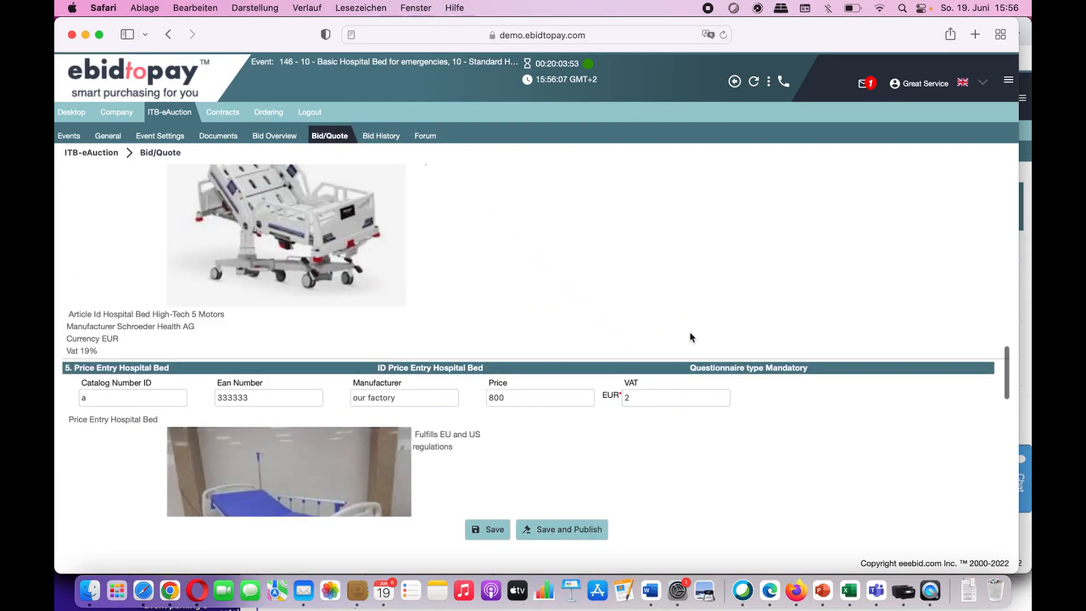
{"action": "scroll", "coordinate": [690, 332], "scroll_direction": "up", "scroll_amount": 15}
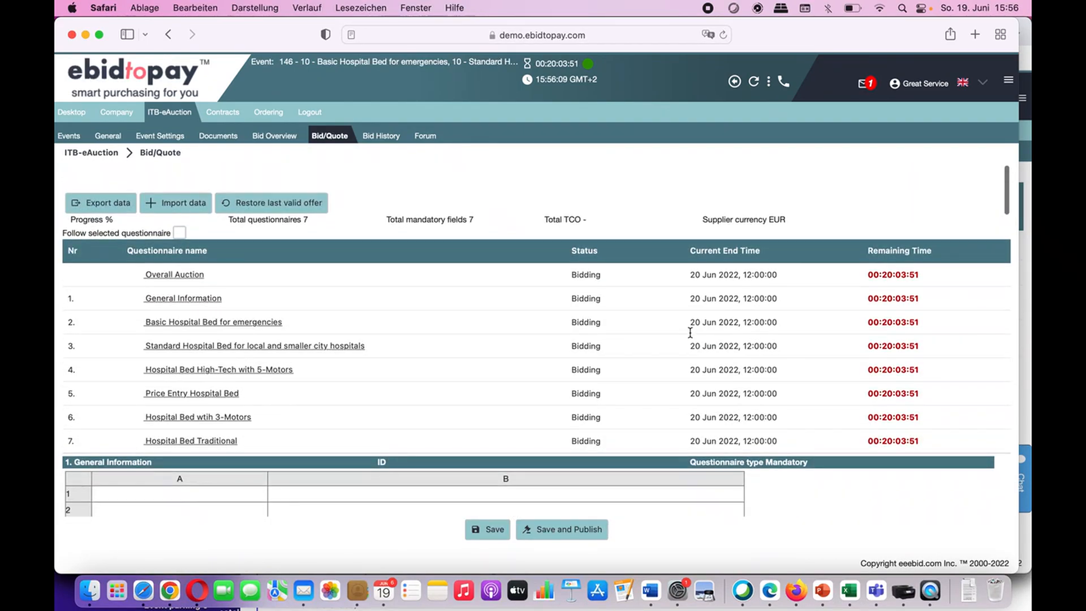
{"action": "scroll", "coordinate": [905, 300], "scroll_direction": "down", "scroll_amount": 20}
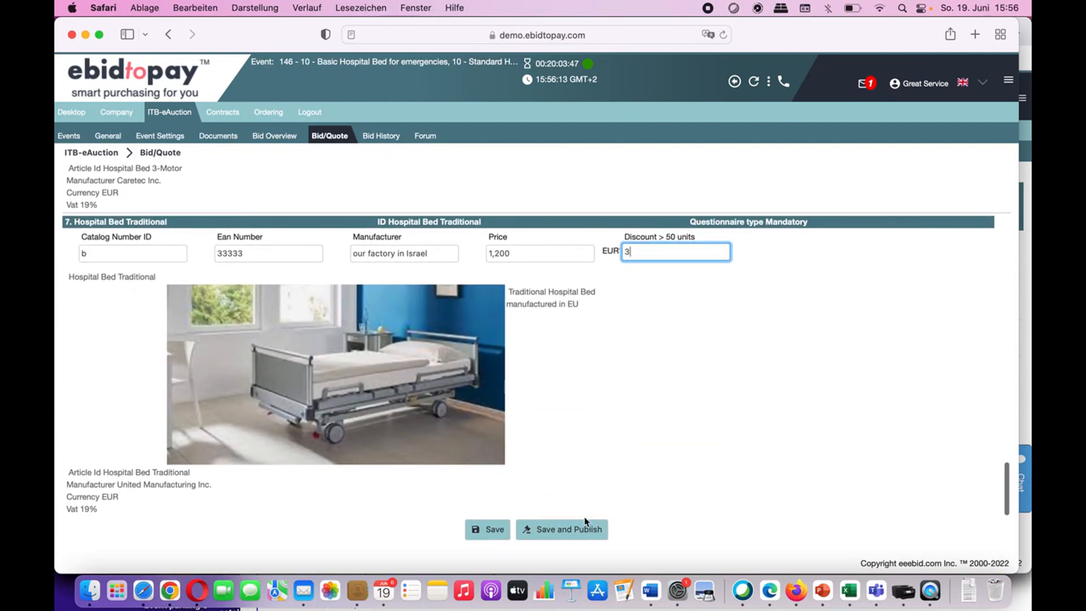
Step: Save and publish the bid, confirm placing it, and show the event's Documents list
{"action": "left_click", "coordinate": [583, 528]}
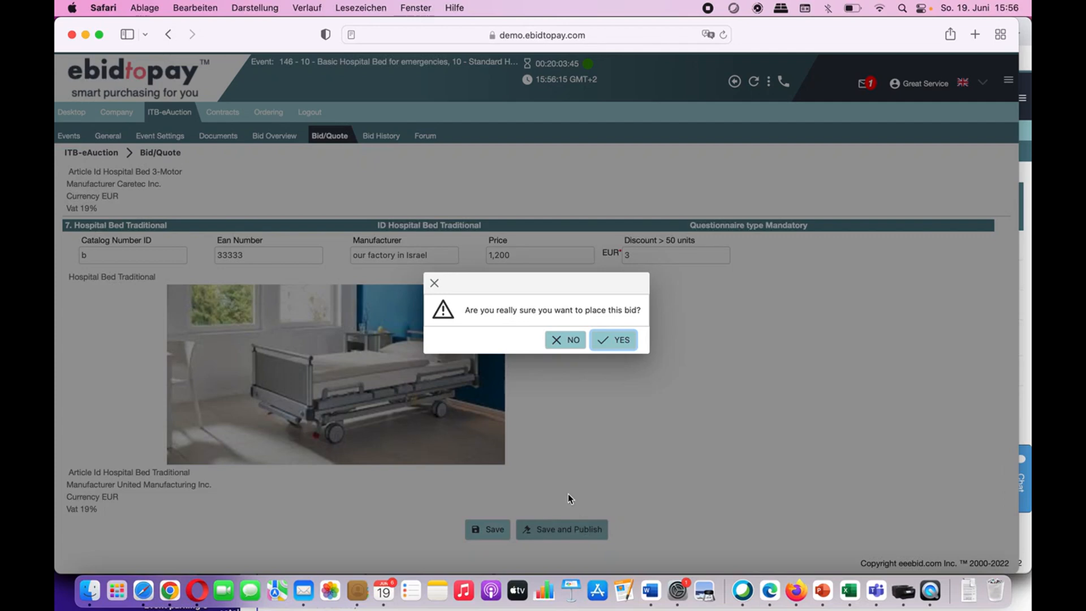
{"action": "left_click", "coordinate": [604, 344]}
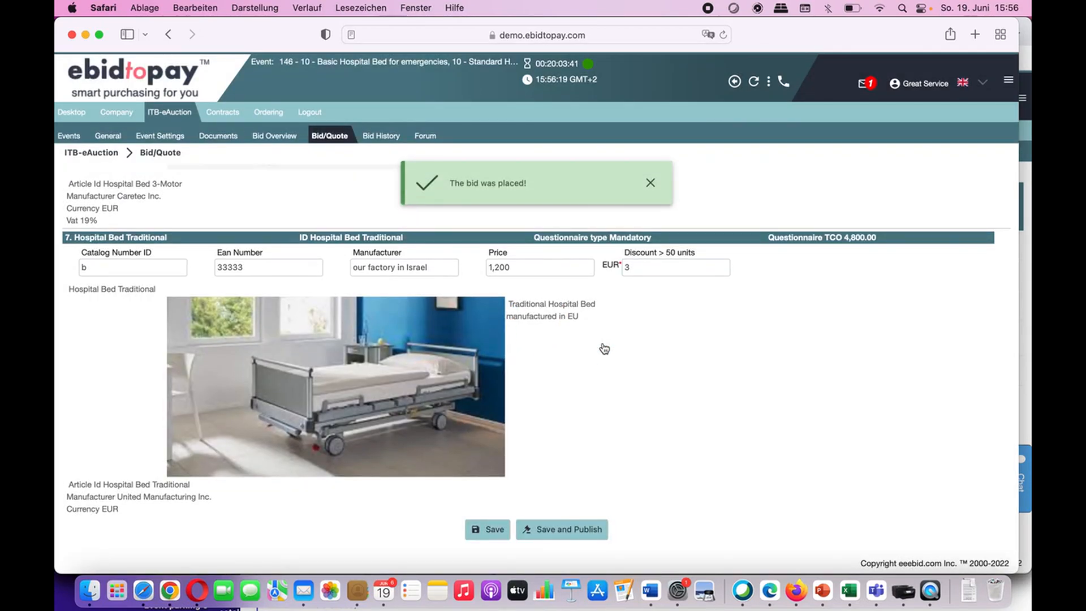
{"action": "left_click", "coordinate": [649, 184]}
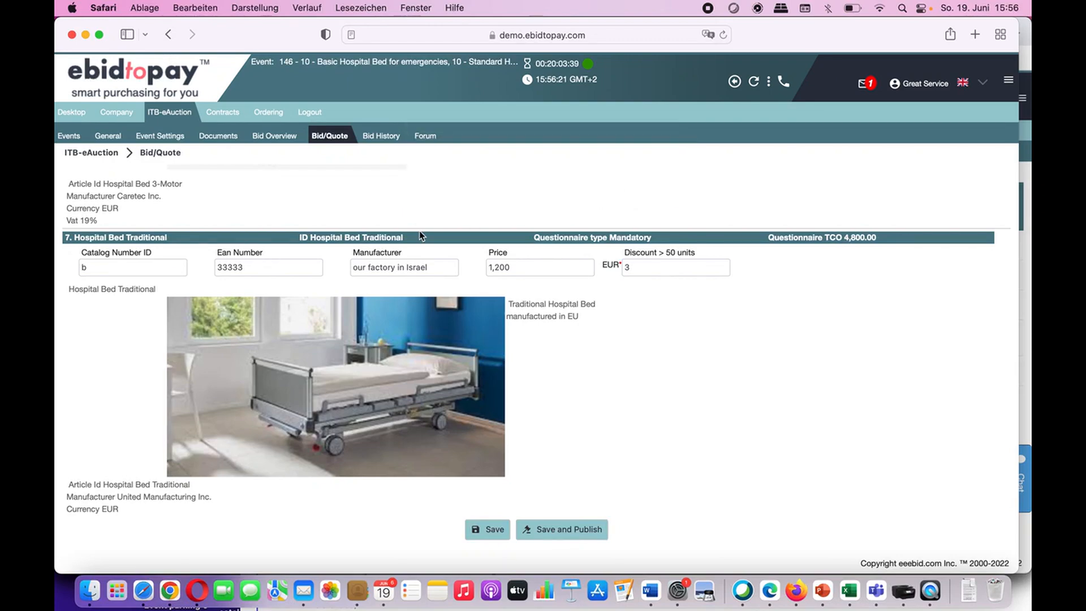
{"action": "left_click", "coordinate": [218, 139]}
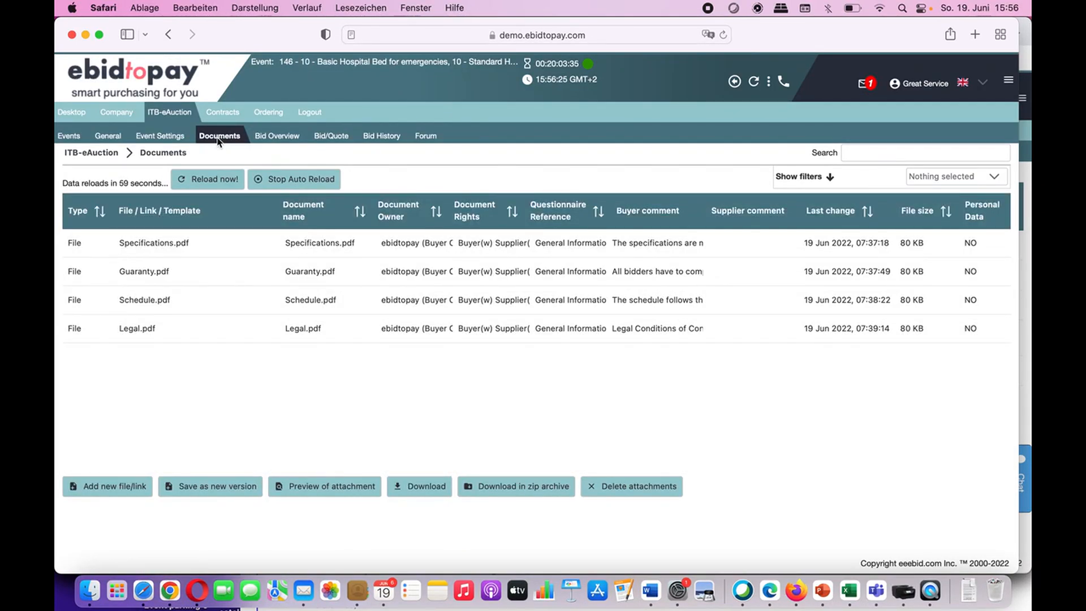
Step: Upload Signed_Quality_Documents.pdf to the event with no questionnaire reference
{"action": "left_click", "coordinate": [105, 485]}
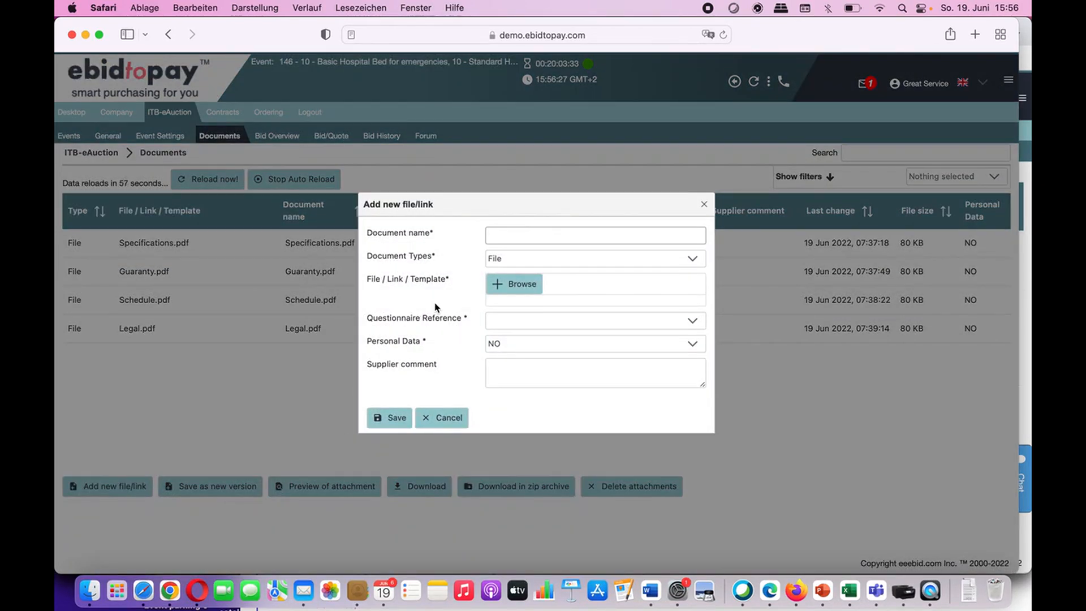
{"action": "left_click", "coordinate": [515, 284]}
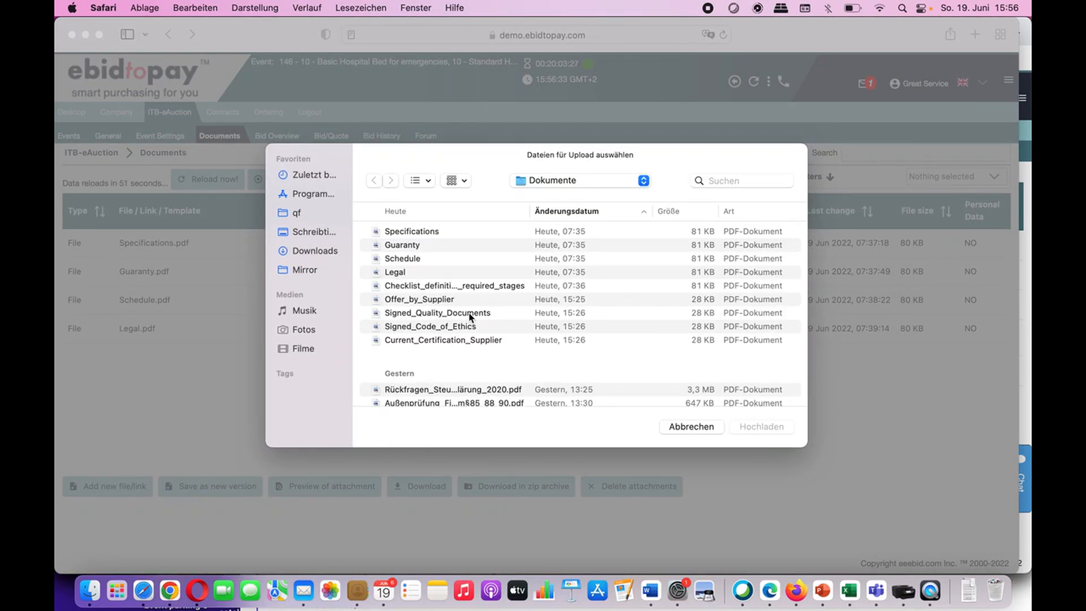
{"action": "left_click", "coordinate": [471, 314]}
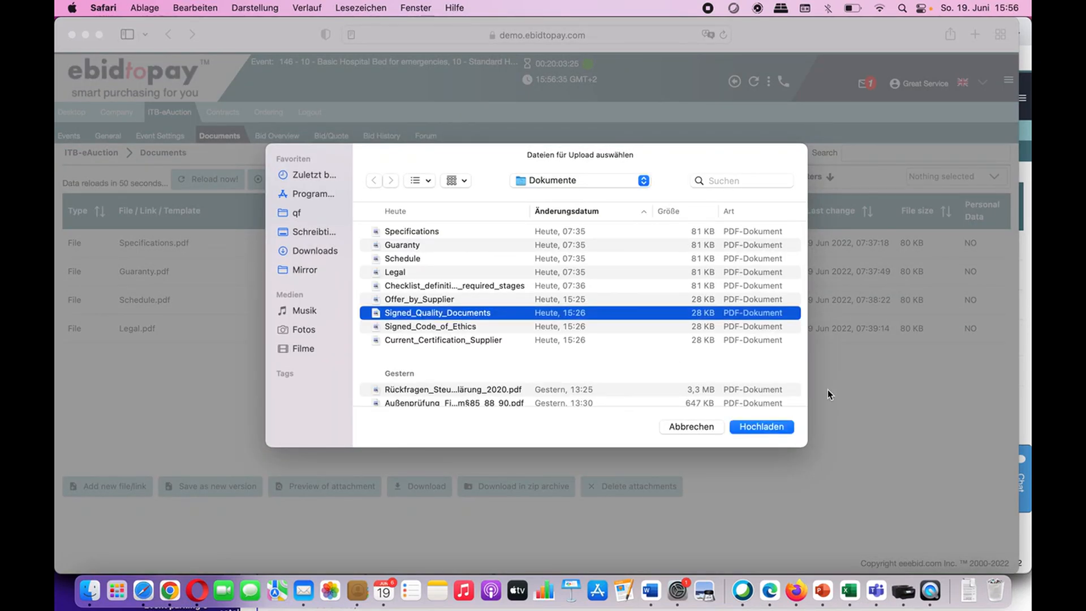
{"action": "left_click", "coordinate": [788, 429]}
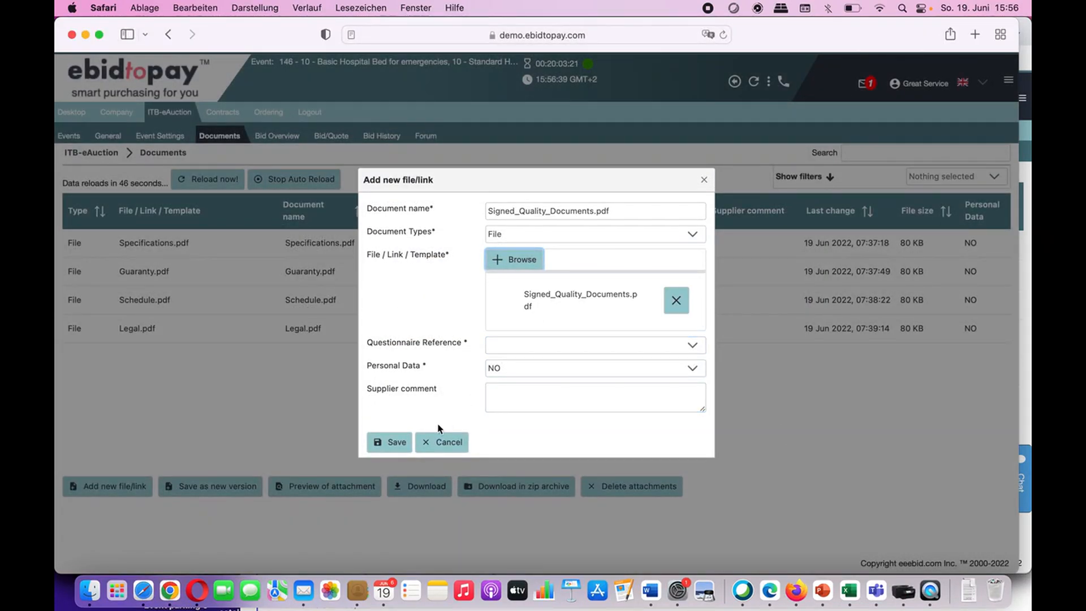
{"action": "left_click", "coordinate": [396, 442]}
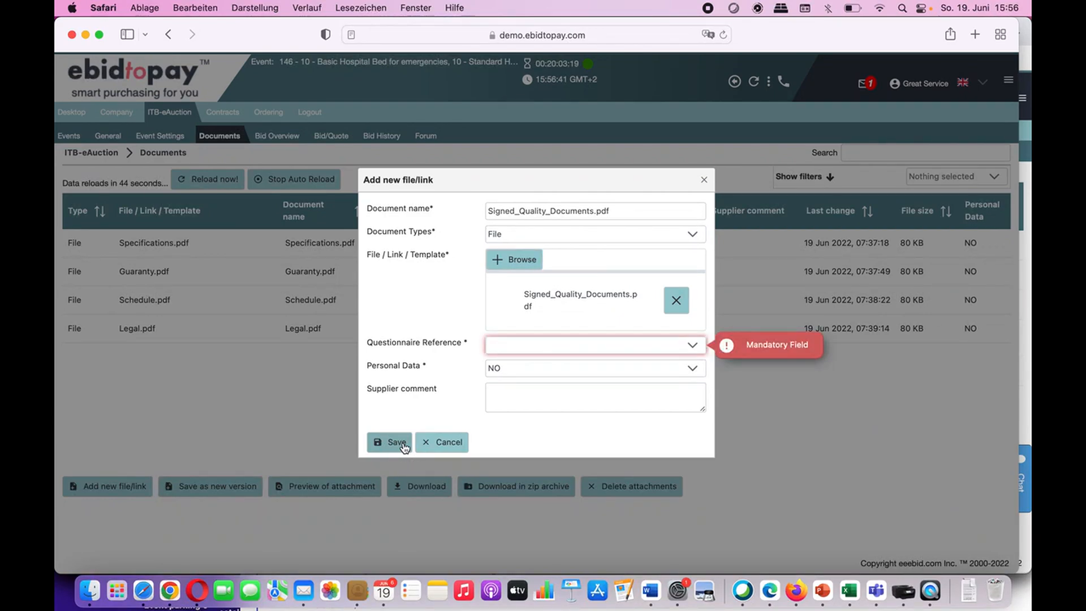
{"action": "left_click", "coordinate": [511, 350]}
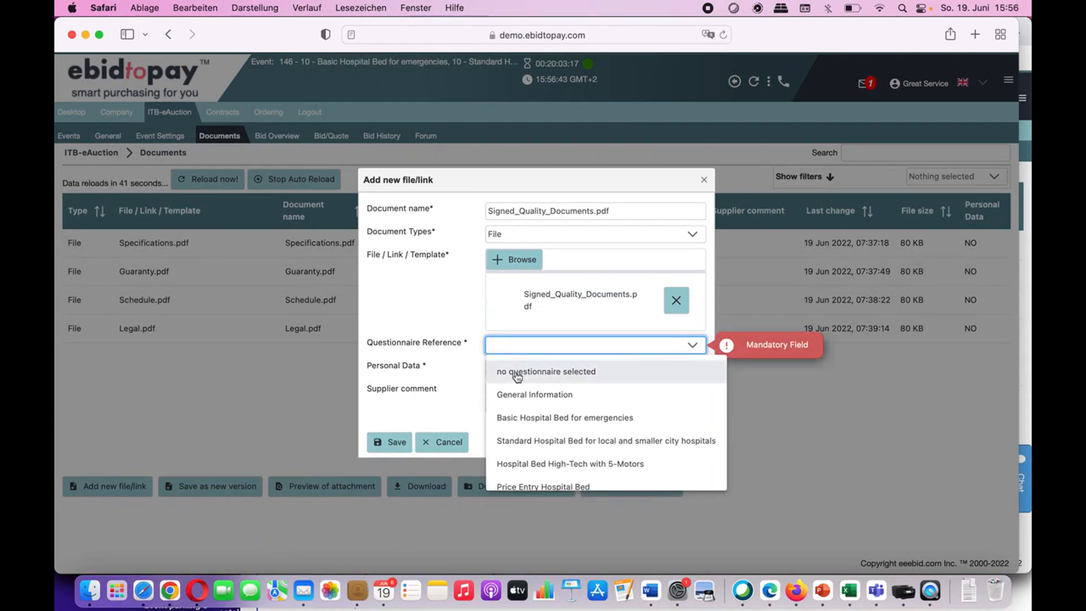
{"action": "left_click", "coordinate": [513, 376]}
{"action": "left_click", "coordinate": [392, 446]}
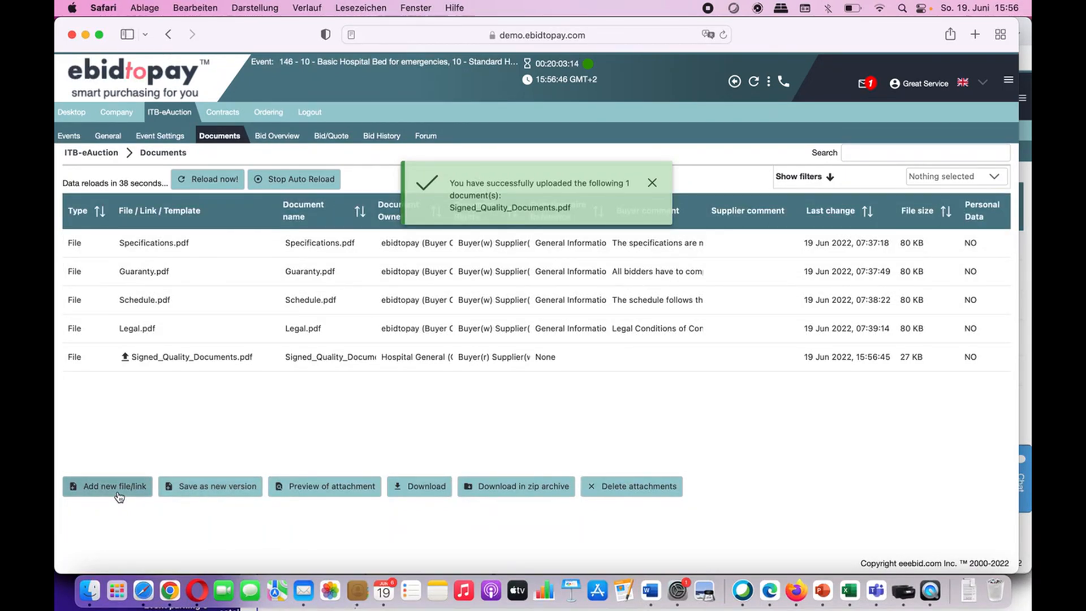
Step: Upload Signed_Code_of_Ethics.pdf referenced to the General Information questionnaire
{"action": "left_click", "coordinate": [116, 487]}
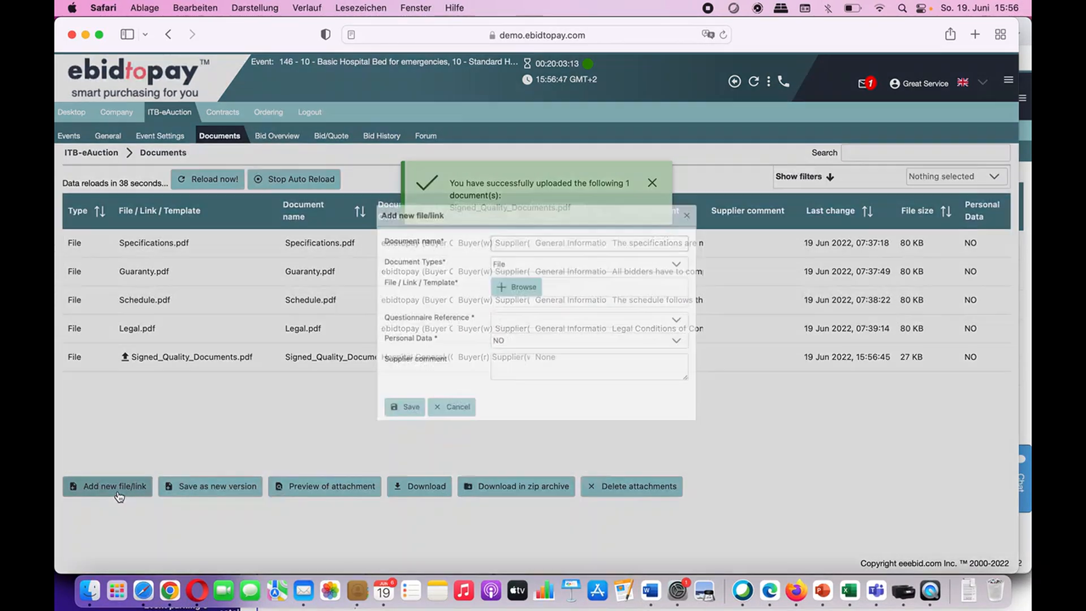
{"action": "left_click", "coordinate": [526, 283]}
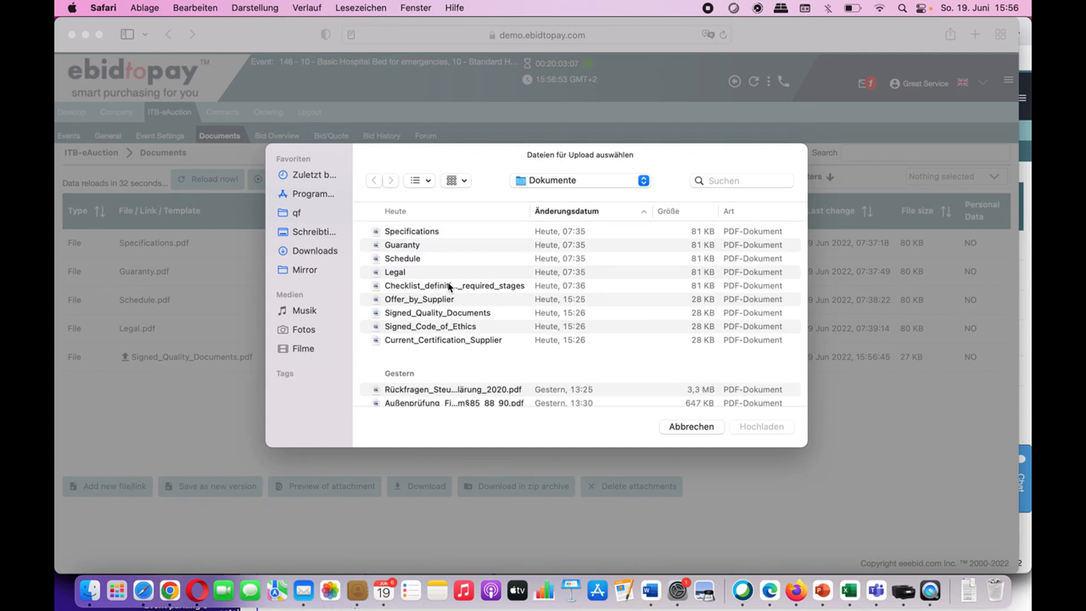
{"action": "left_click", "coordinate": [448, 326]}
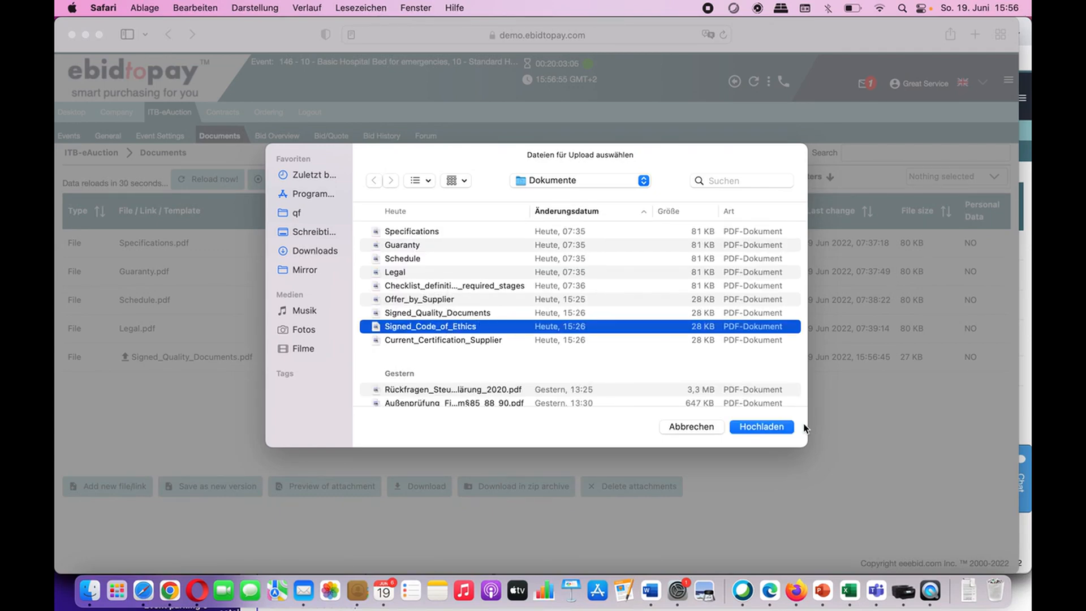
{"action": "left_click", "coordinate": [768, 431]}
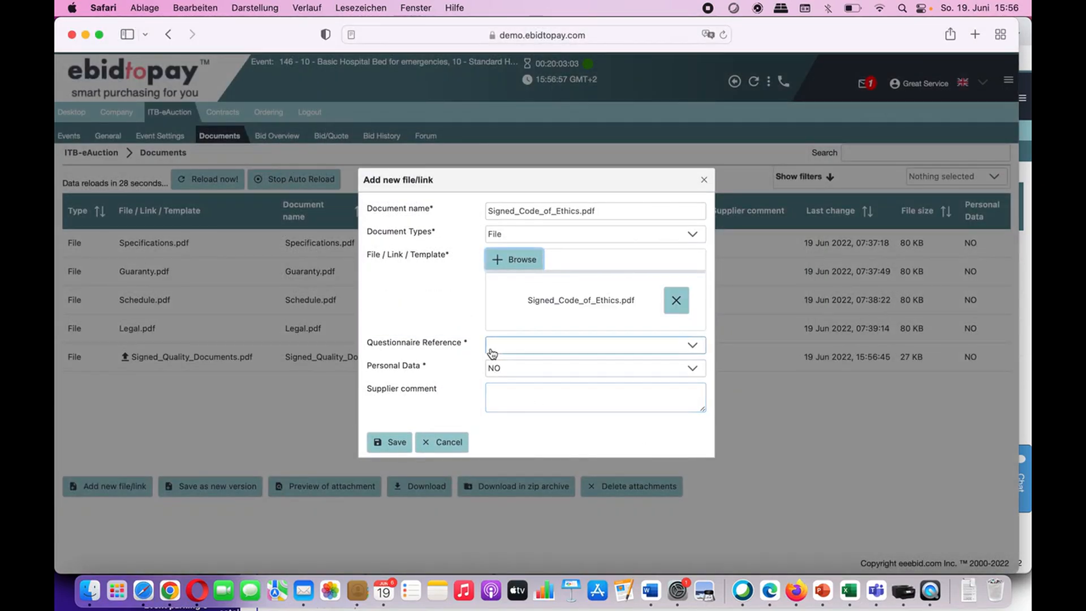
{"action": "left_click", "coordinate": [497, 352]}
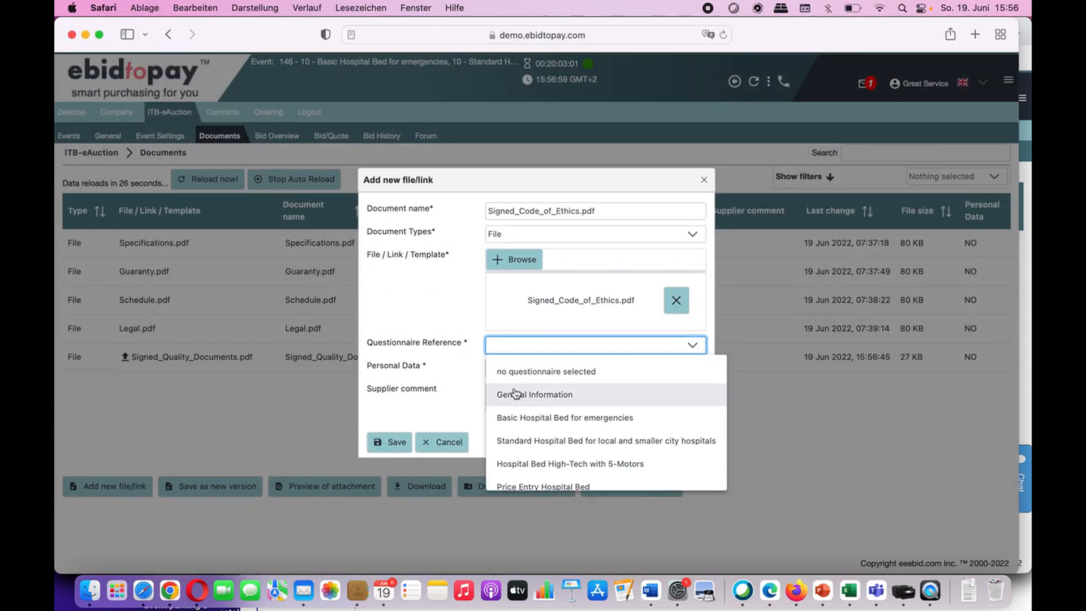
{"action": "left_click", "coordinate": [515, 395]}
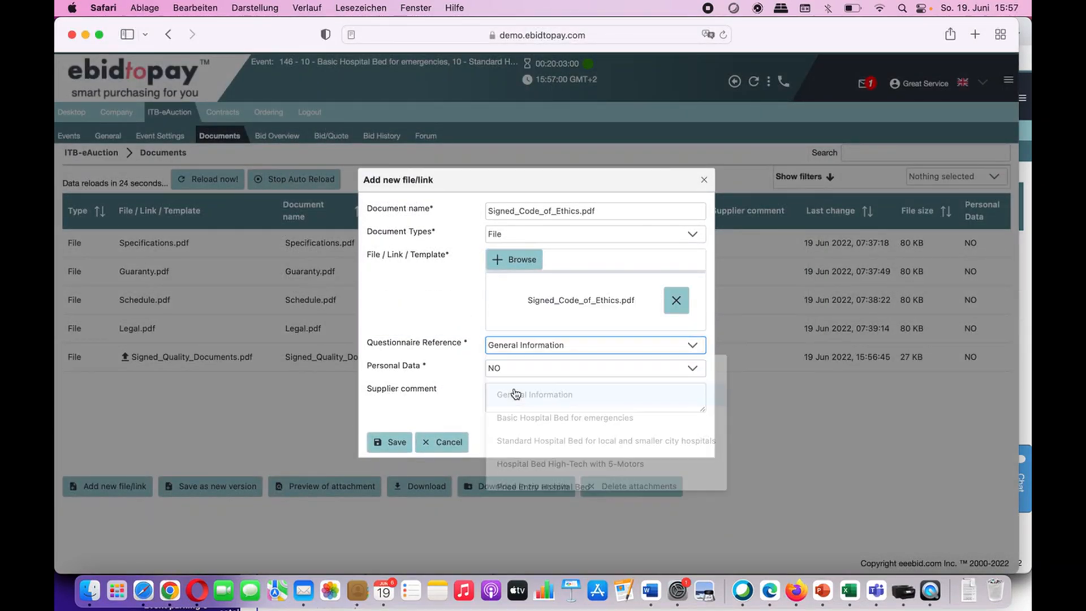
{"action": "left_click", "coordinate": [390, 443]}
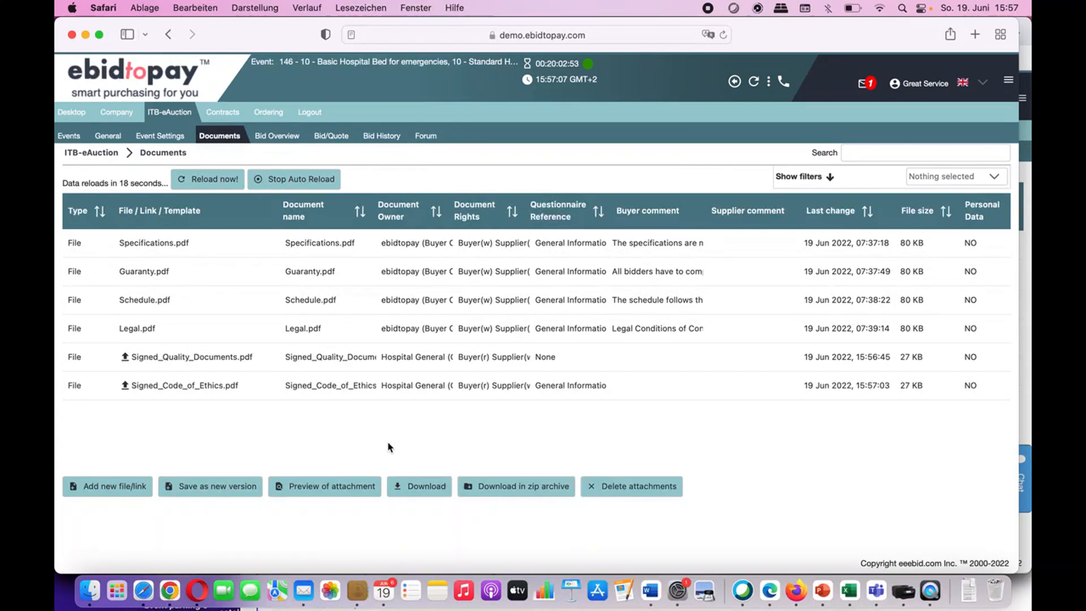
Step: Return to the supplier Desktop overview and log out of the supplier account
{"action": "left_click", "coordinate": [272, 135]}
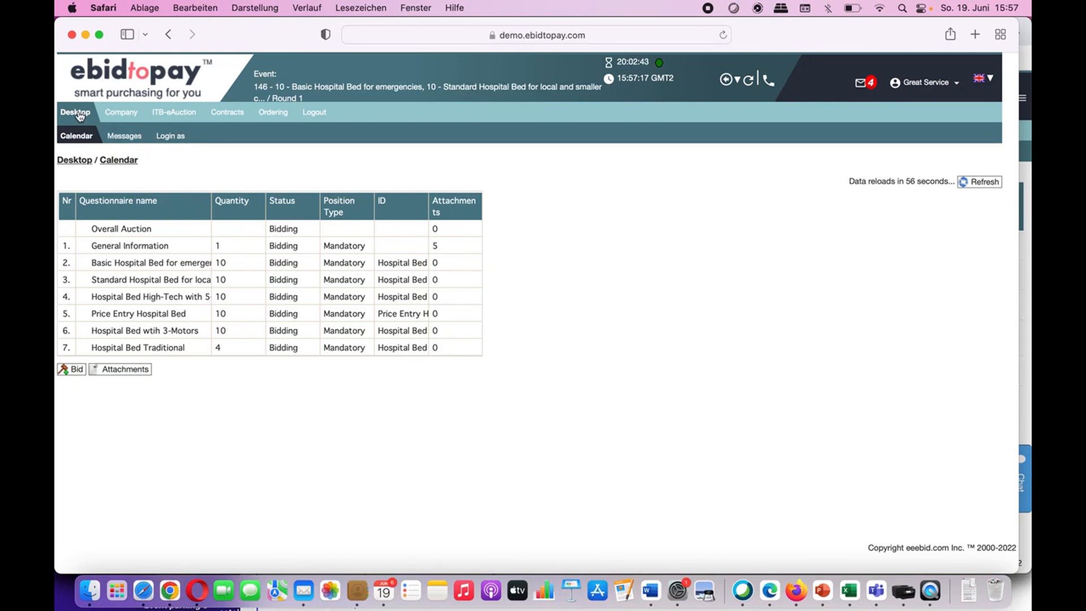
{"action": "left_click", "coordinate": [314, 113]}
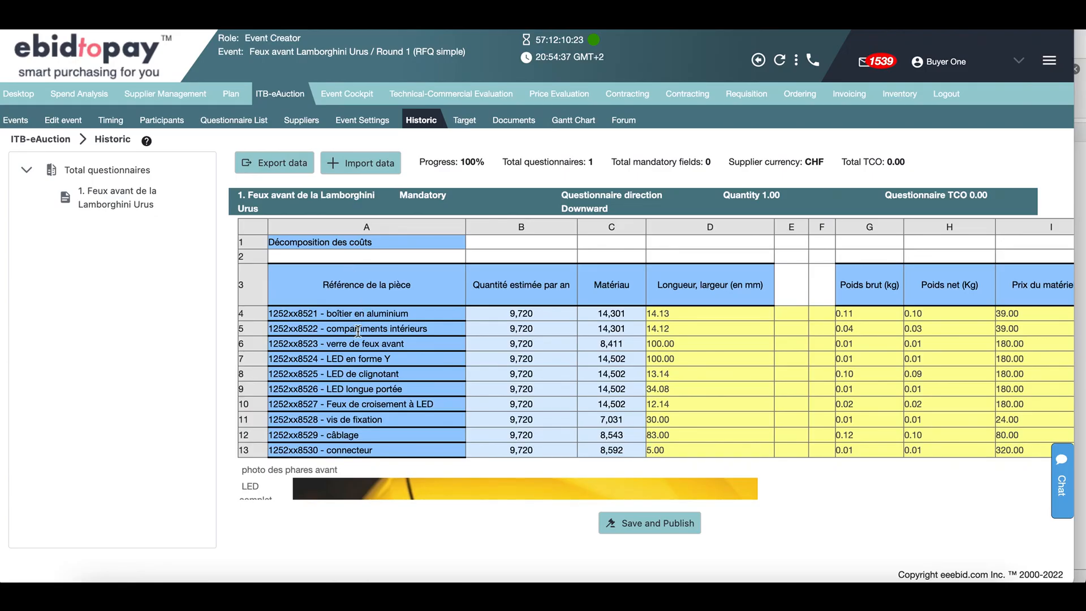
Step: Scroll the Historic questionnaire table across to the tooling columns, ending on the Desktop dashboard
{"action": "scroll", "coordinate": [358, 331], "scroll_direction": "down", "scroll_amount": 1}
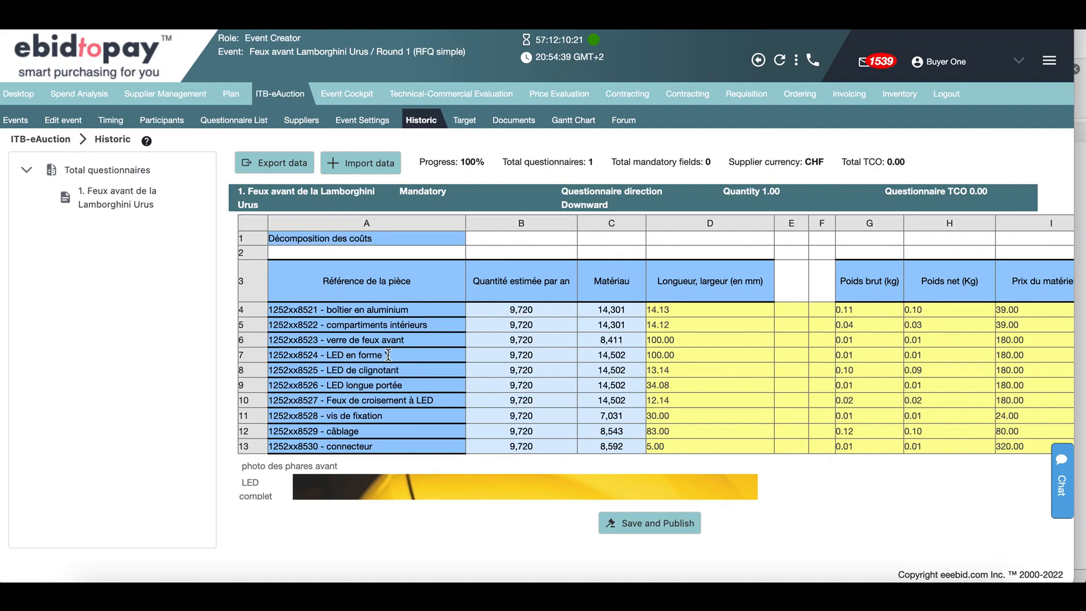
{"action": "scroll", "coordinate": [388, 355], "scroll_direction": "down", "scroll_amount": 5}
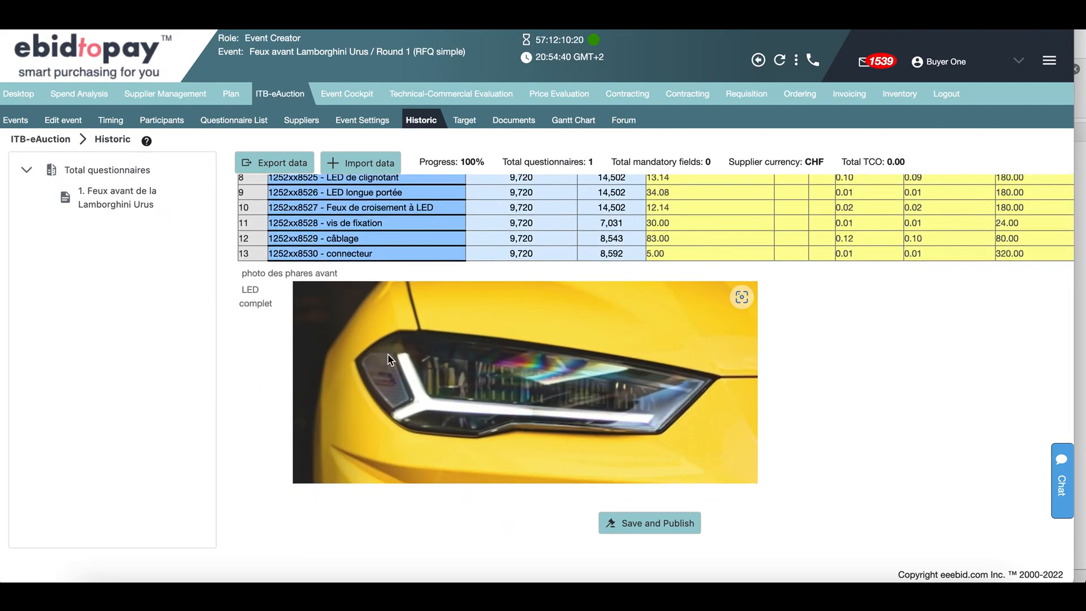
{"action": "scroll", "coordinate": [388, 355], "scroll_direction": "up", "scroll_amount": 5}
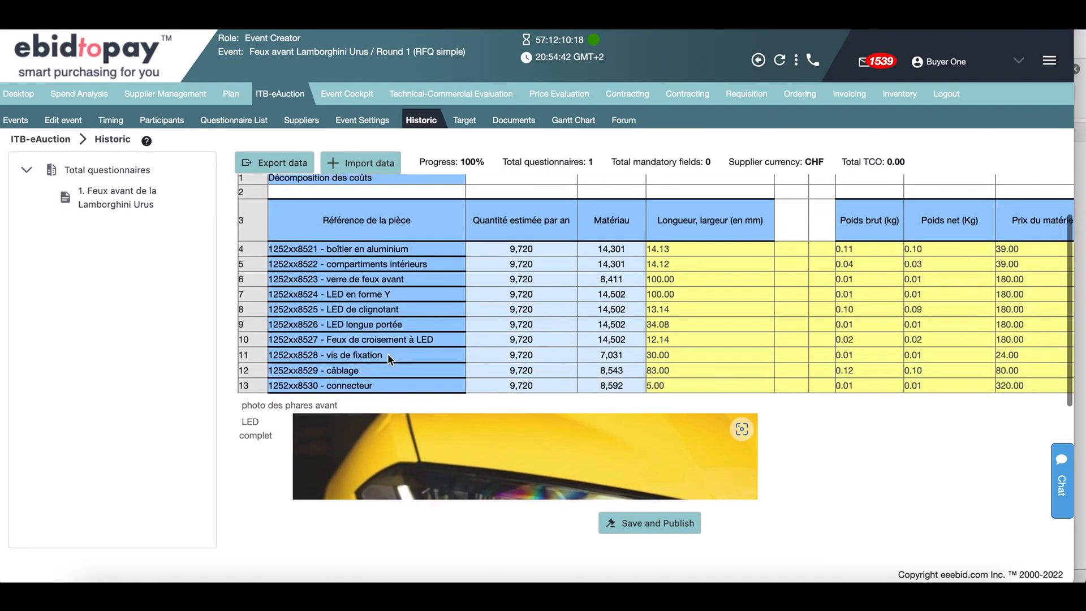
{"action": "scroll", "coordinate": [388, 355], "scroll_direction": "right", "scroll_amount": 5}
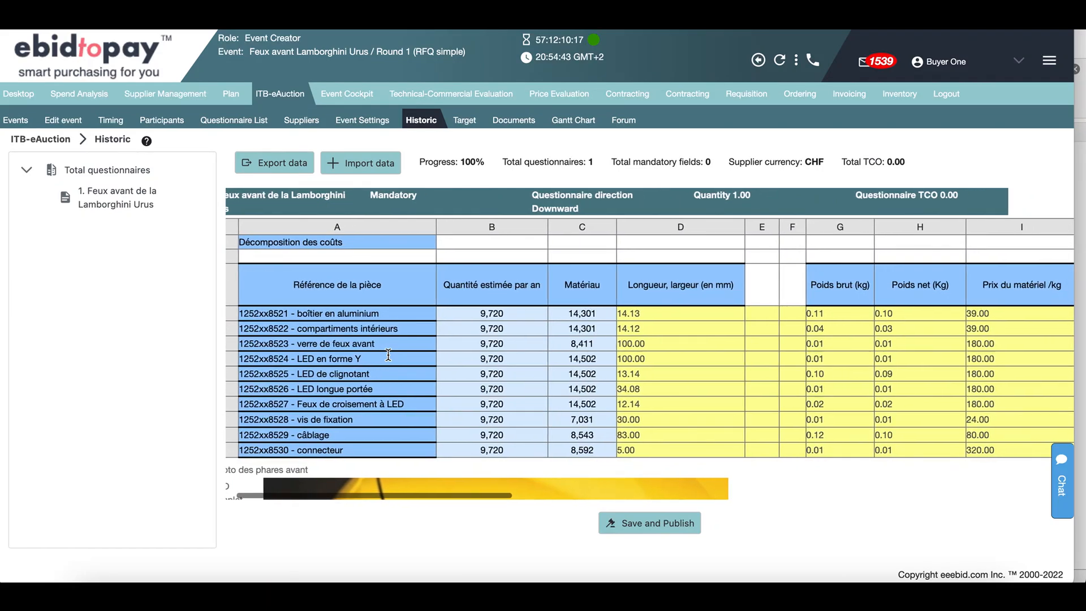
{"action": "scroll", "coordinate": [388, 354], "scroll_direction": "right", "scroll_amount": 6}
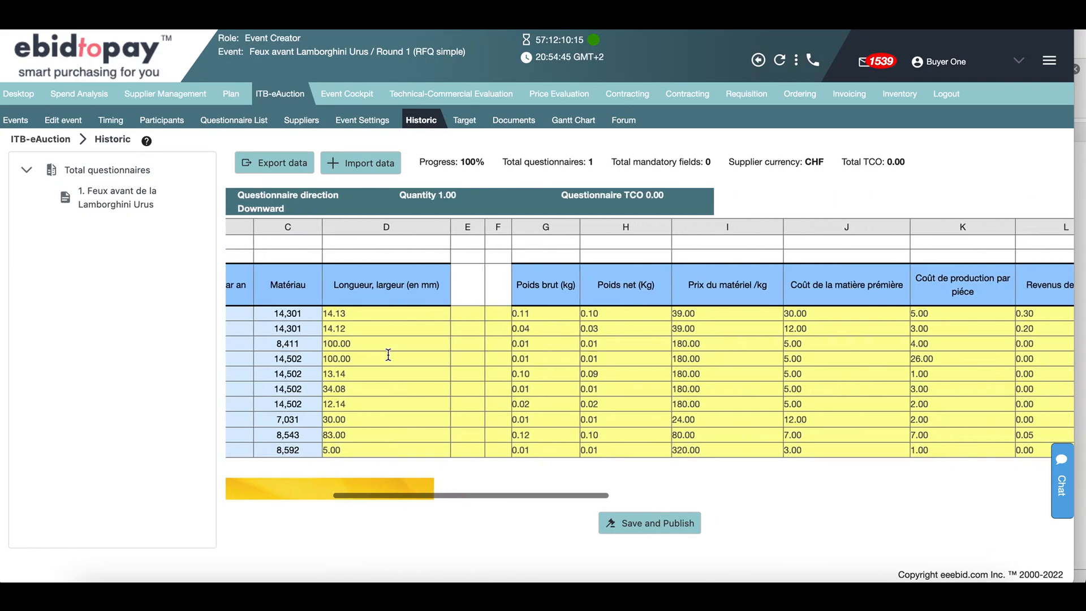
{"action": "scroll", "coordinate": [388, 355], "scroll_direction": "right", "scroll_amount": 6}
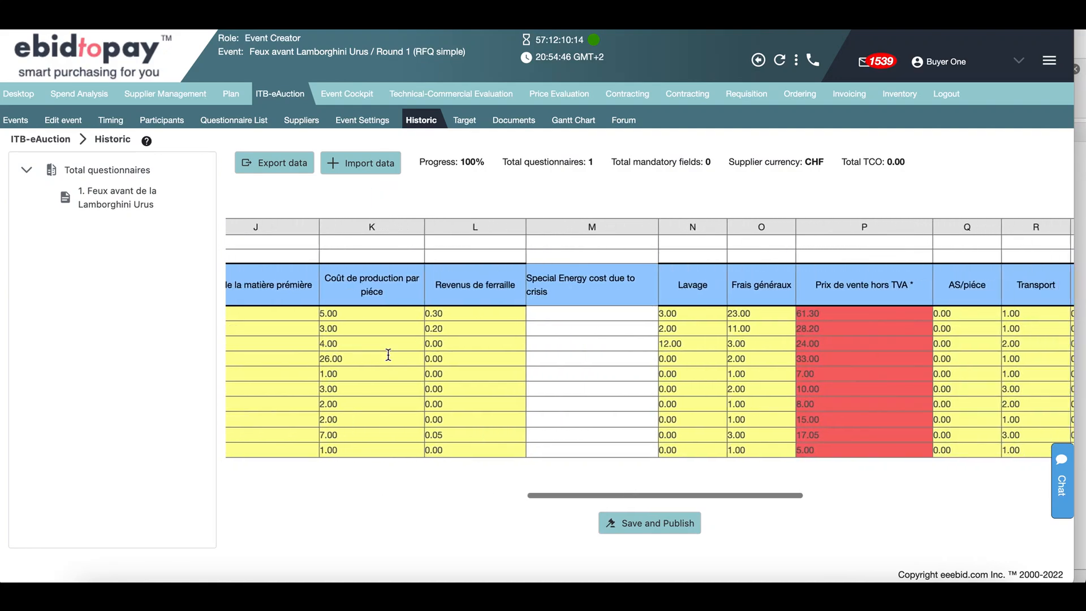
{"action": "scroll", "coordinate": [388, 354], "scroll_direction": "right", "scroll_amount": 6}
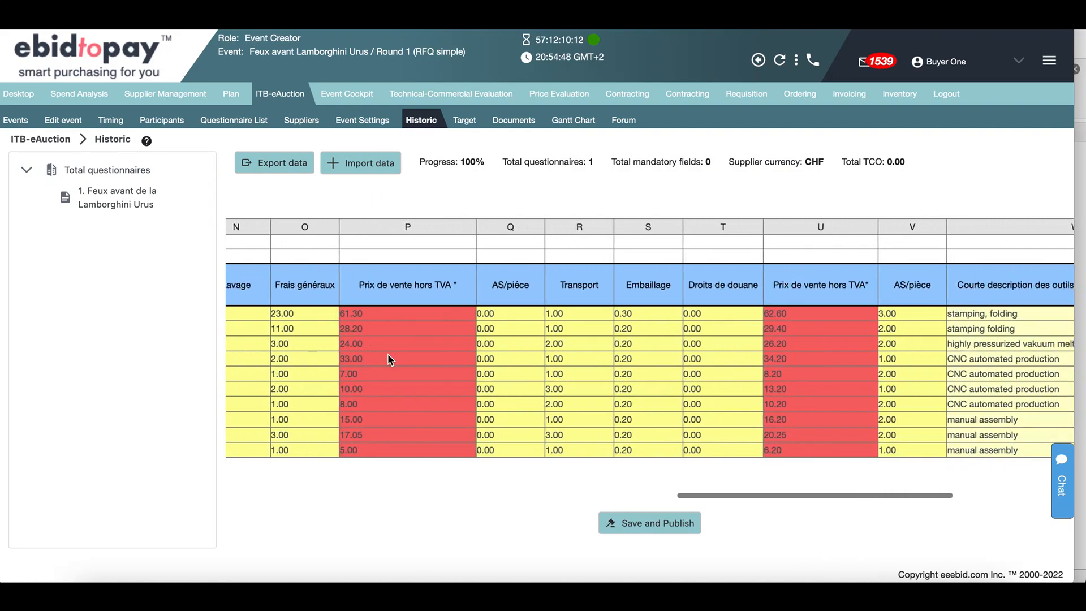
{"action": "scroll", "coordinate": [388, 354], "scroll_direction": "right", "scroll_amount": 1}
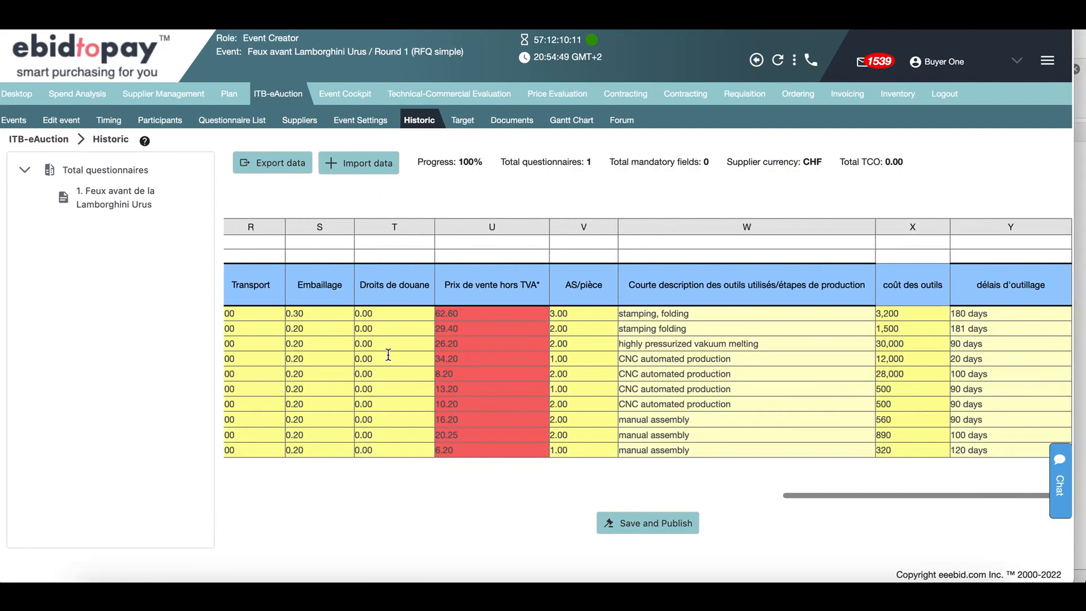
{"action": "scroll", "coordinate": [388, 354], "scroll_direction": "down", "scroll_amount": 3}
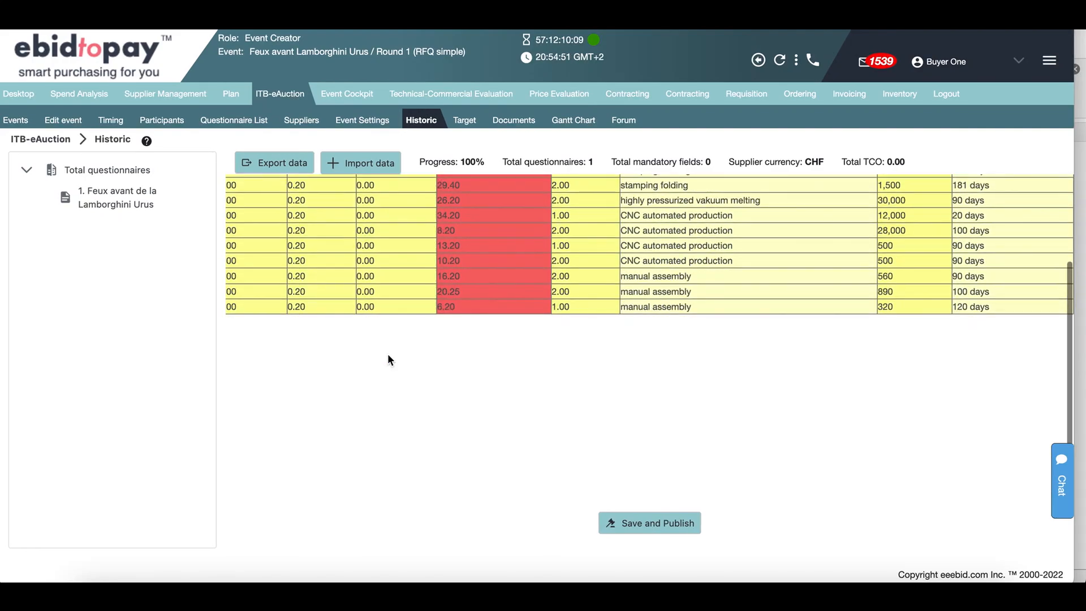
{"action": "scroll", "coordinate": [388, 354], "scroll_direction": "up", "scroll_amount": 3}
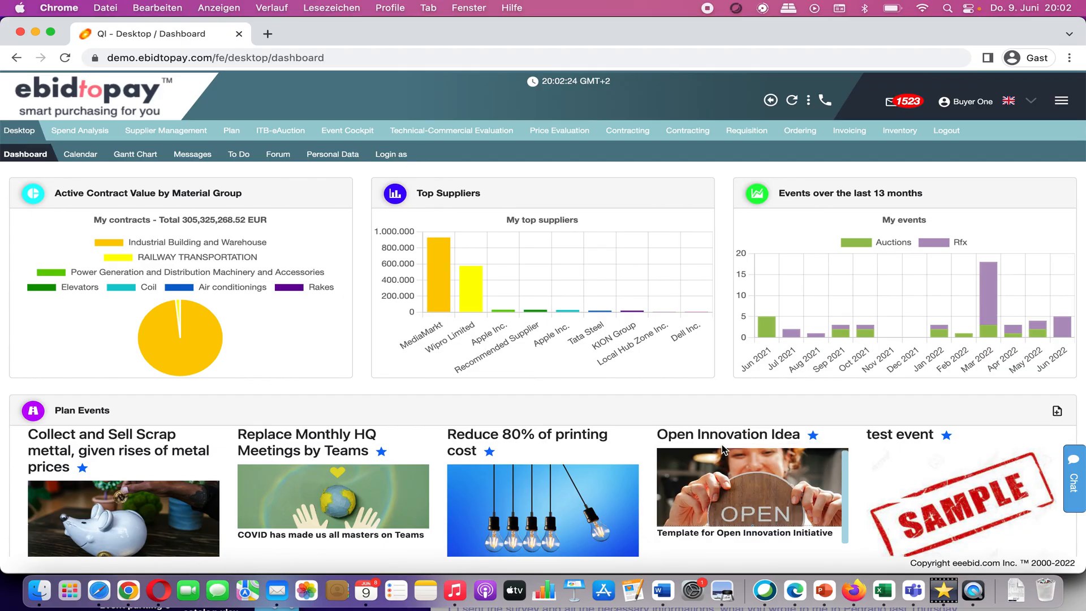
{"action": "scroll", "coordinate": [724, 450], "scroll_direction": "up", "scroll_amount": 15}
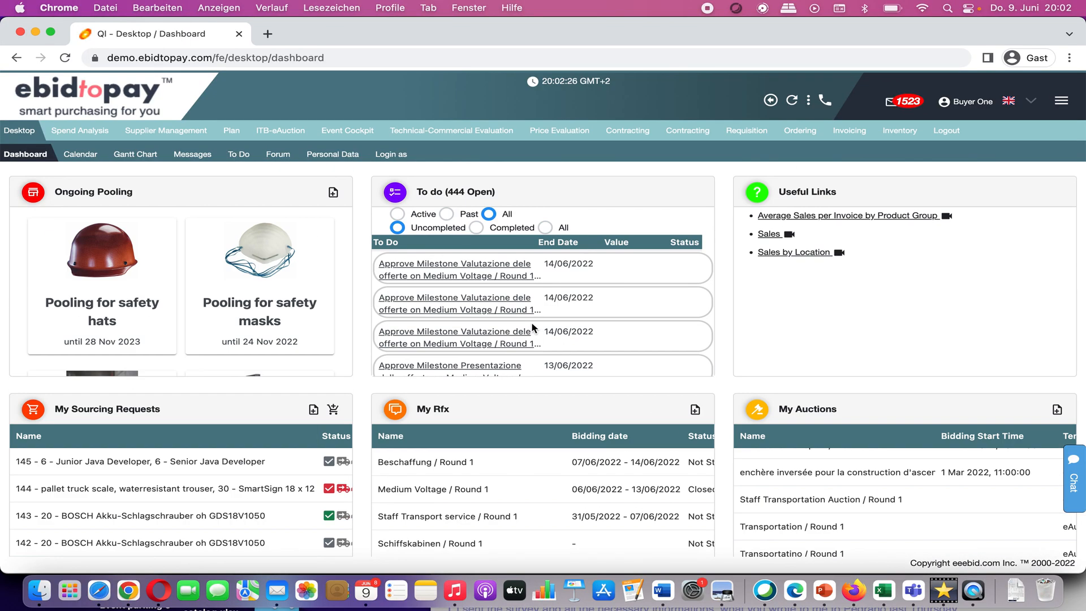
Step: Open the Supplier Management Suppliers list (526 suppliers) and bring up its Mail actions
{"action": "mouse_move", "coordinate": [167, 131]}
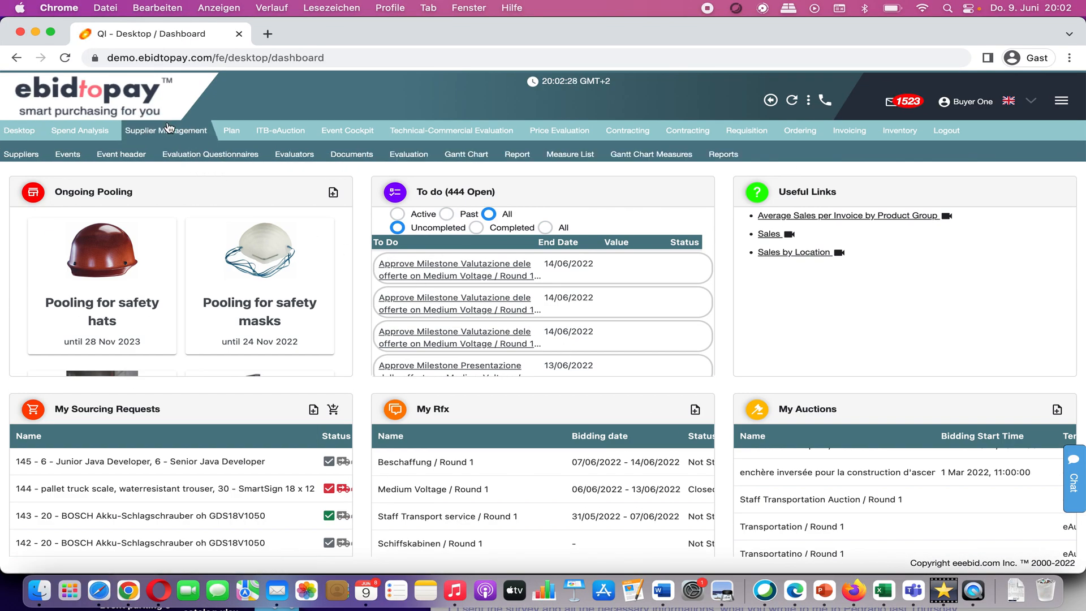
{"action": "left_click", "coordinate": [23, 155]}
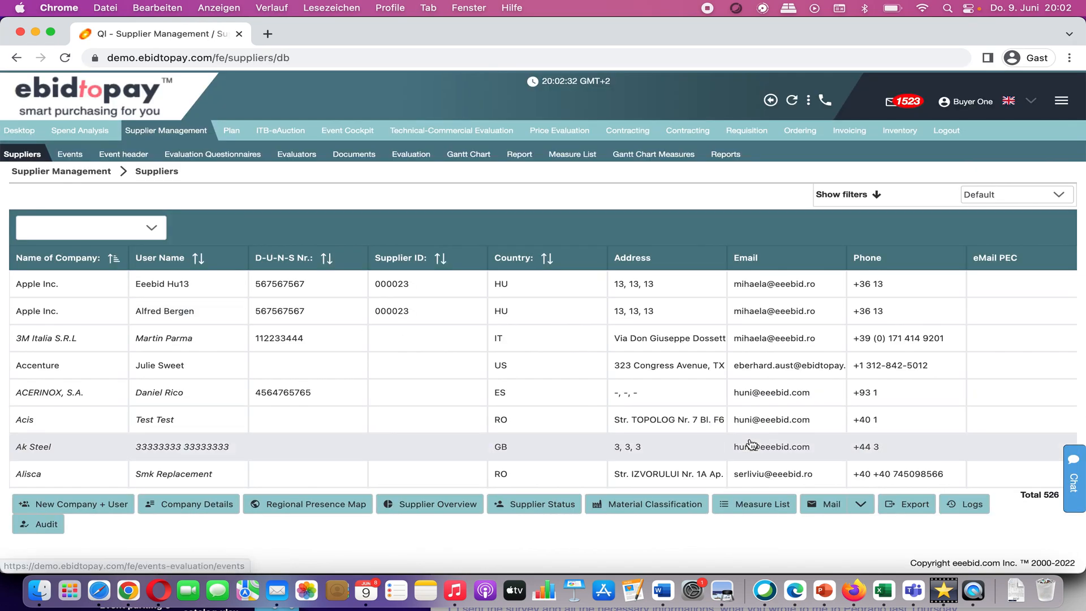
{"action": "left_click", "coordinate": [860, 505]}
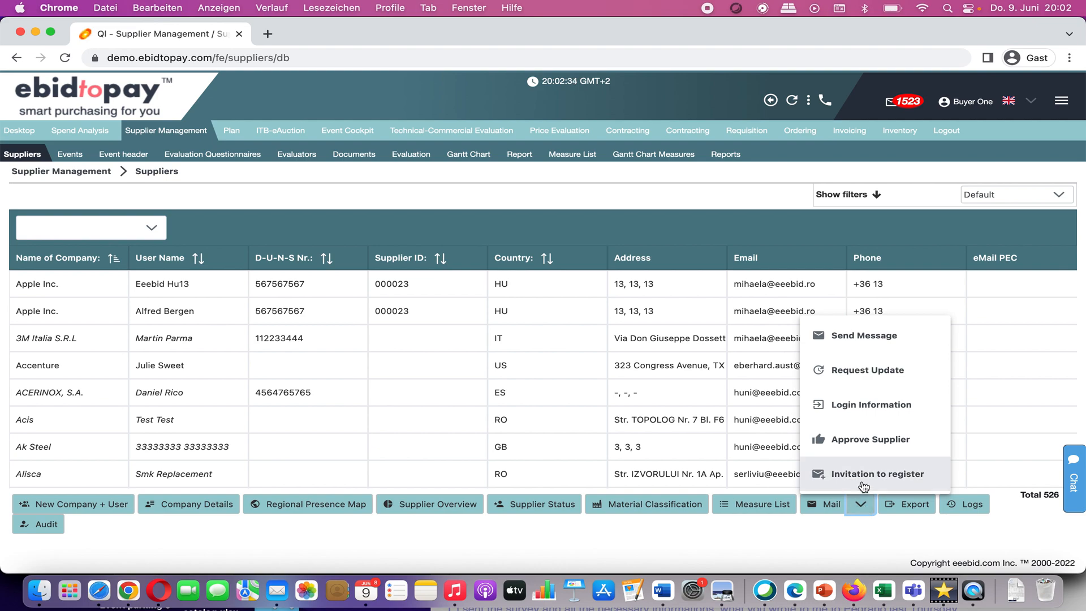
Step: Send an Invitation to register starting 'Dear DBW,' / 'We have met on the fair please regist' to the supplier's address
{"action": "left_click", "coordinate": [862, 478]}
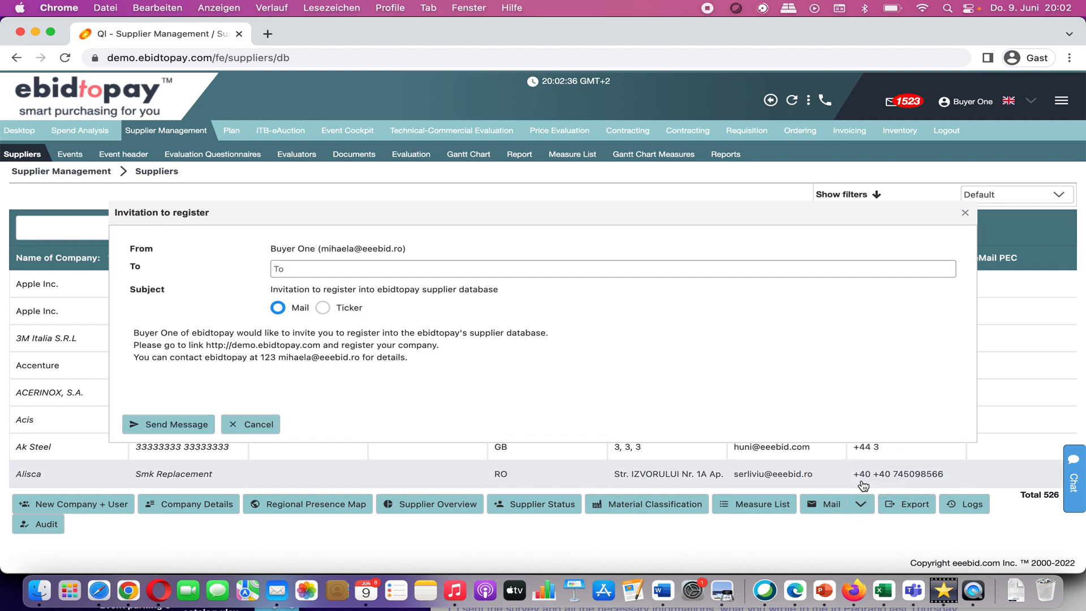
{"action": "left_click", "coordinate": [216, 325]}
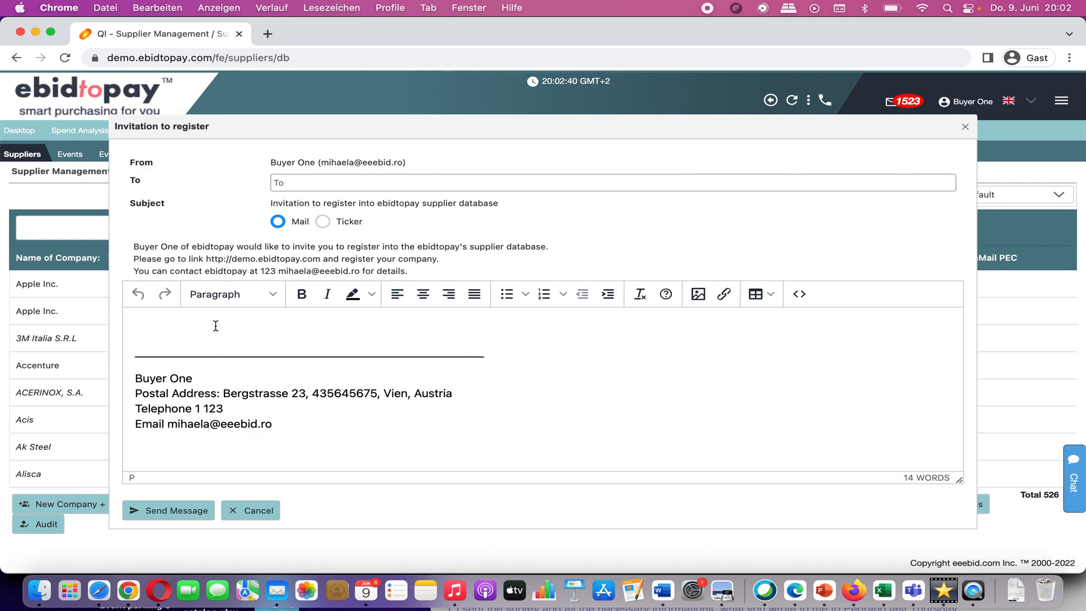
{"action": "type", "text": "Dear DBW,"}
{"action": "key", "text": "Return"}
{"action": "key", "text": "Return"}
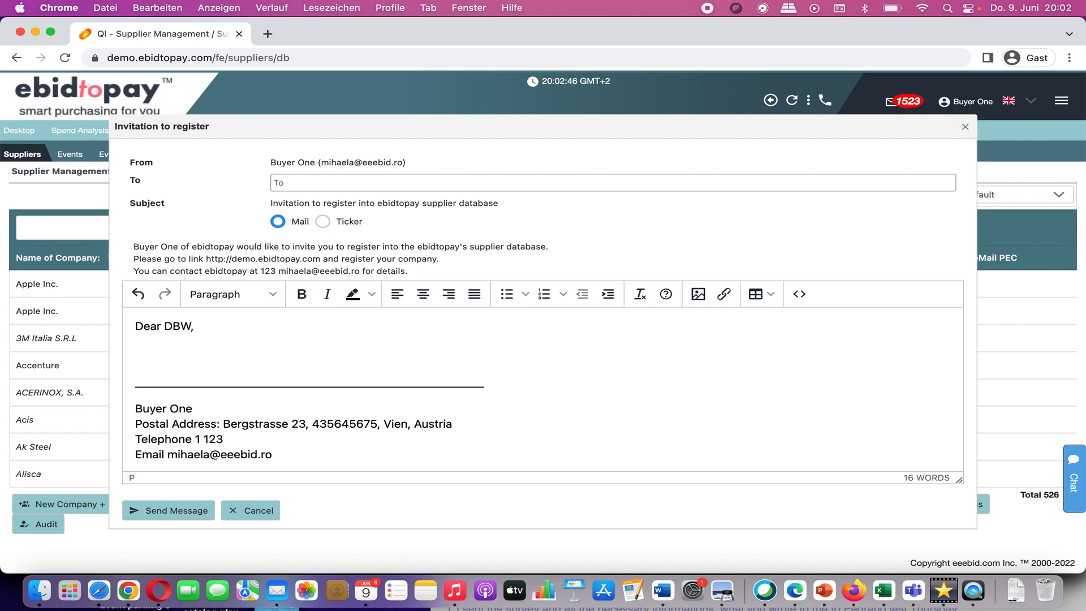
{"action": "type", "text": "We have met on the fair please register"}
{"action": "left_click", "coordinate": [301, 188]}
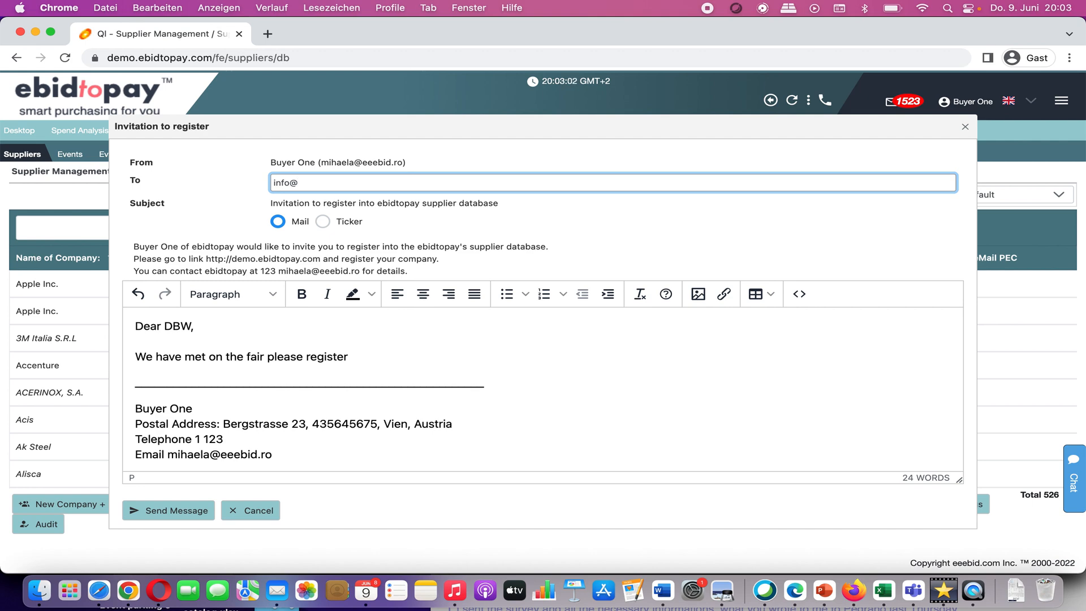
{"action": "type", "text": "dbw."}
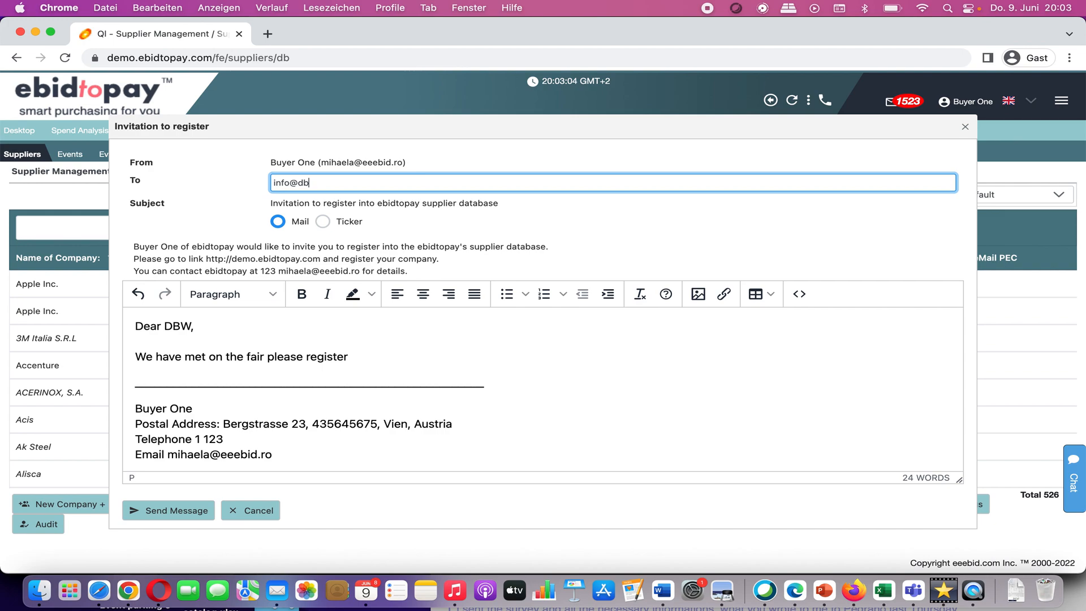
{"action": "type", "text": "de"}
{"action": "left_click", "coordinate": [170, 510]}
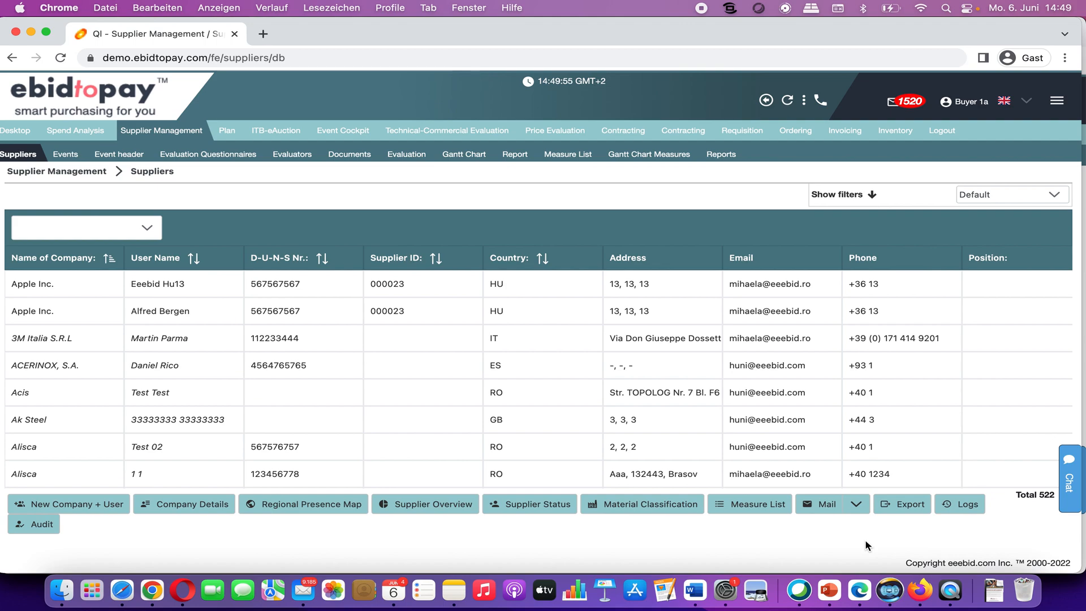
Step: In Microsoft Edge, start a New Supplier Registration from the ebidtopay login page
{"action": "left_click", "coordinate": [861, 593]}
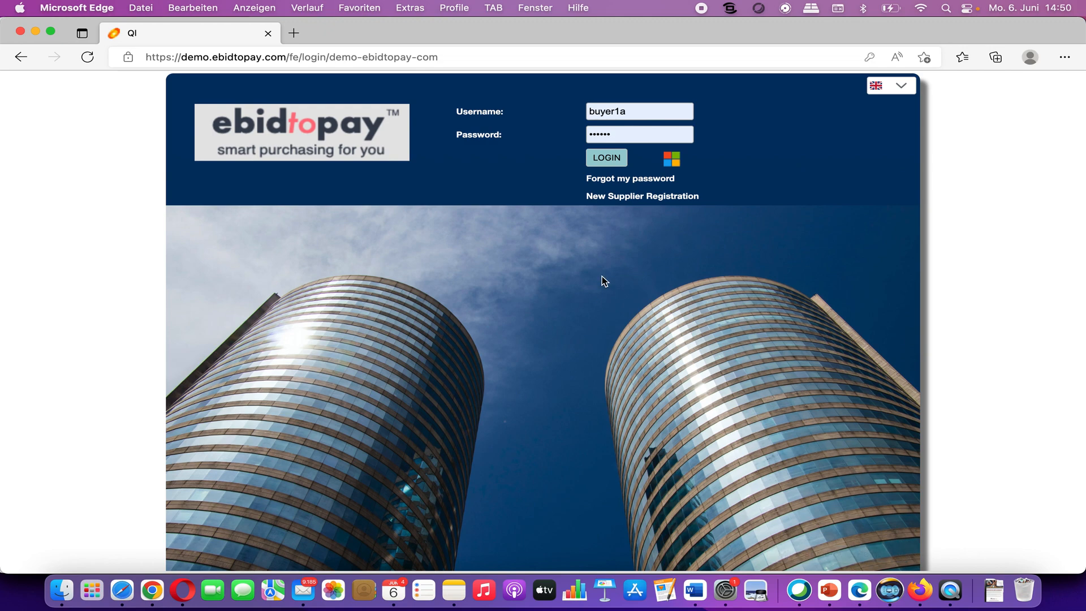
{"action": "left_click", "coordinate": [630, 198]}
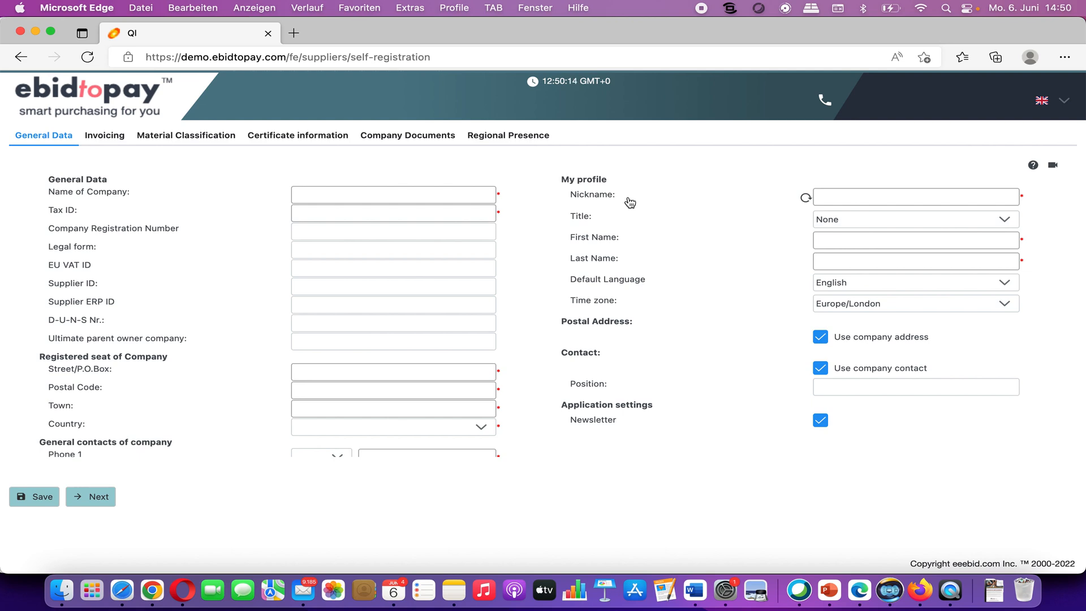
Step: Enter the company name, Tax ID, registration number, legal form GmbH, EU VAT ID and D-U-N-S number
{"action": "left_click", "coordinate": [356, 194]}
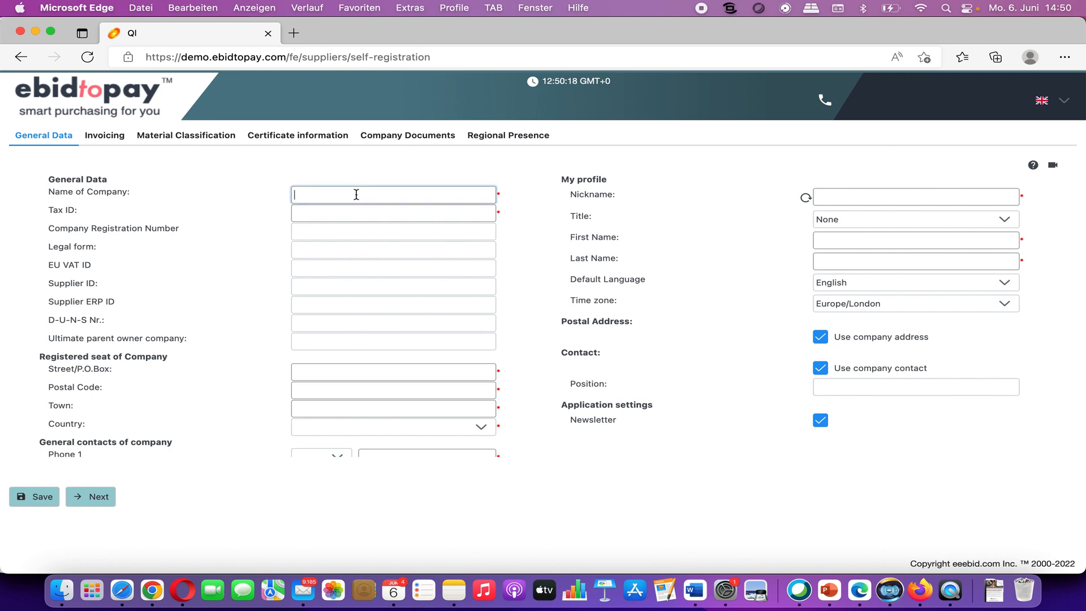
{"action": "type", "text": "DBW"}
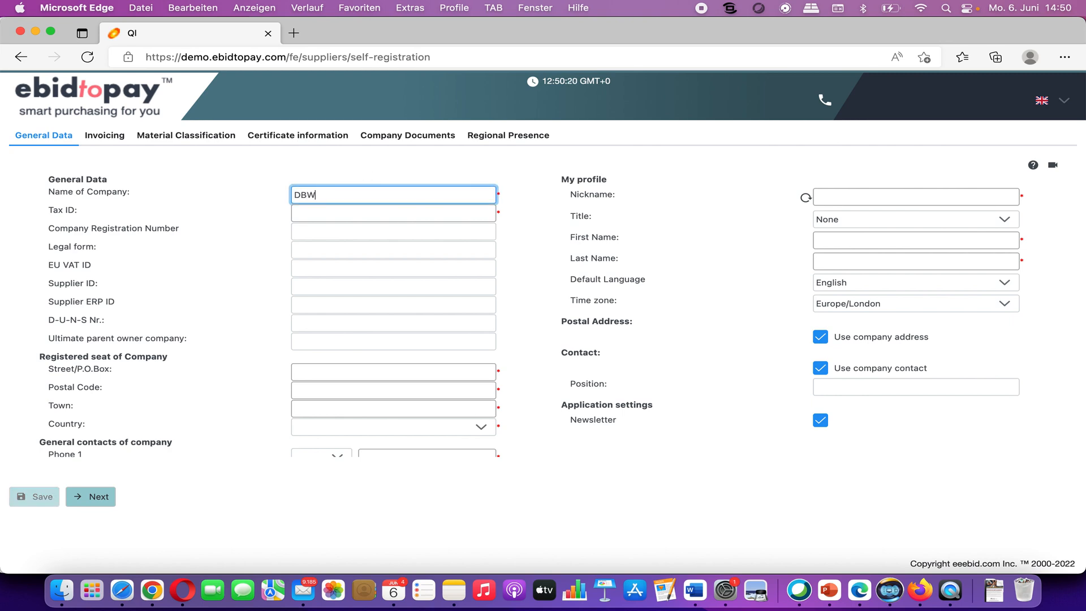
{"action": "left_click", "coordinate": [329, 211]}
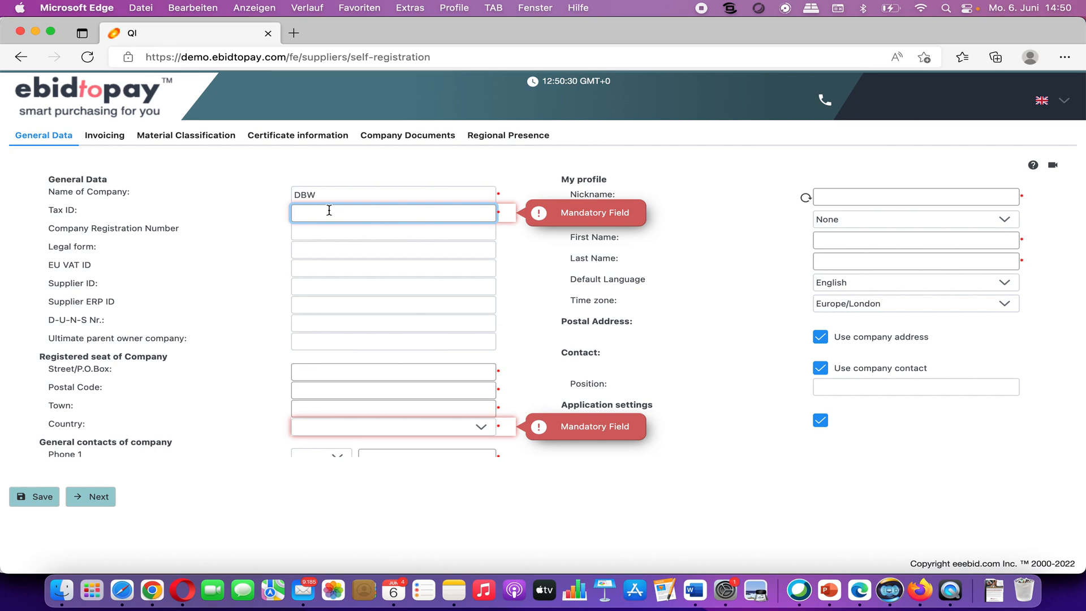
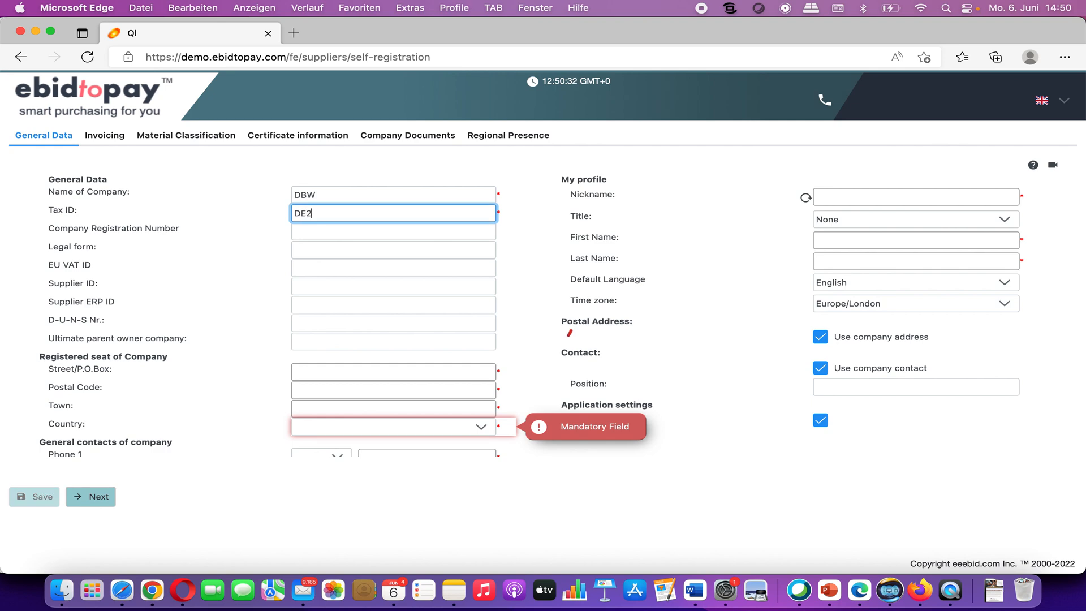
{"action": "left_click", "coordinate": [322, 232]}
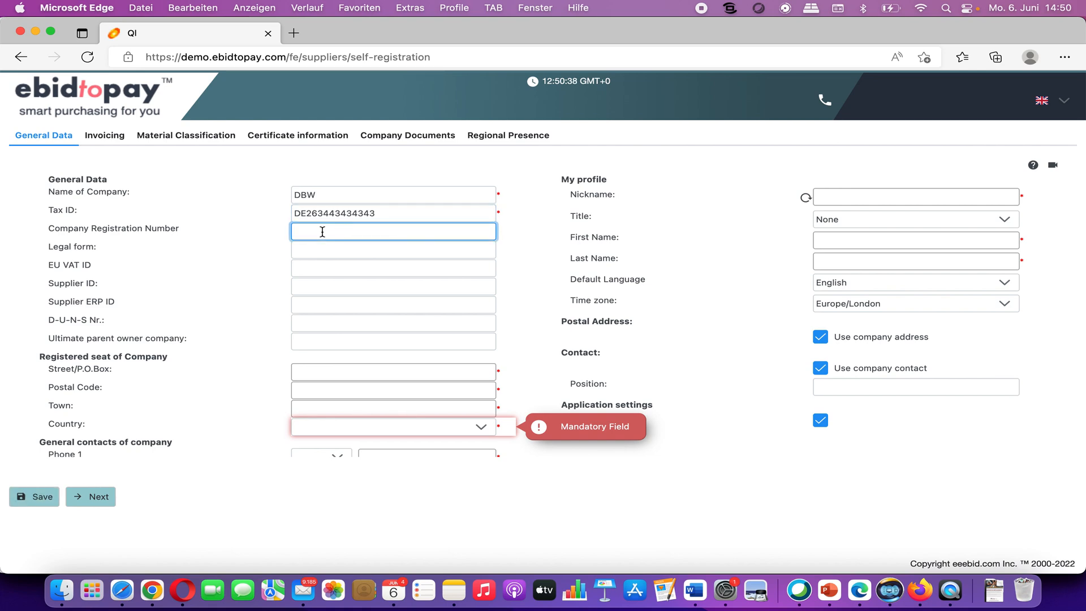
{"action": "type", "text": "200633"}
{"action": "left_click", "coordinate": [327, 250]}
{"action": "type", "text": "GmbH"}
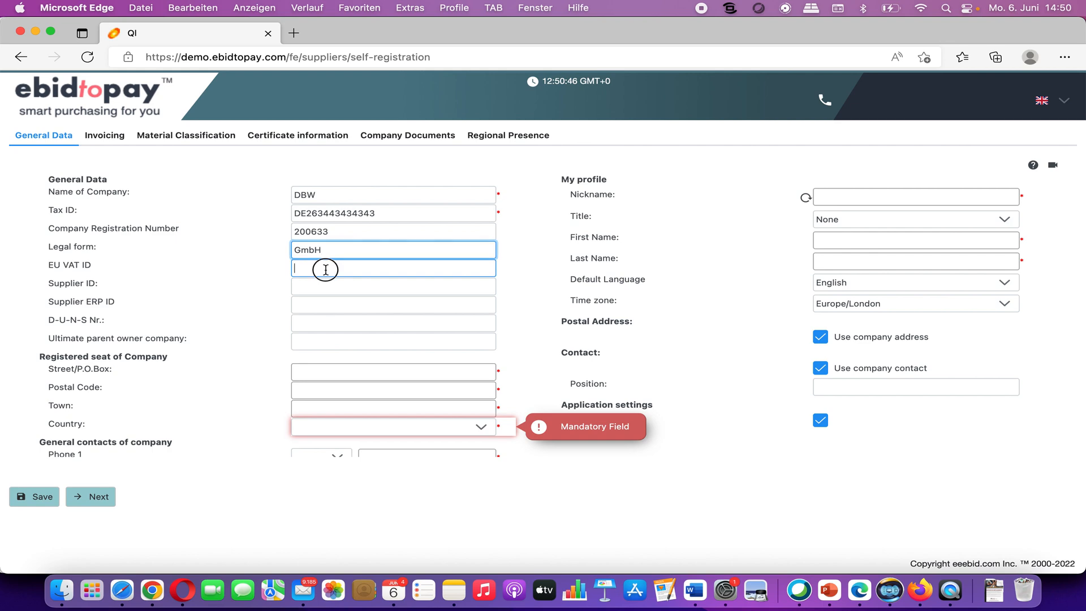
{"action": "left_click", "coordinate": [325, 268]}
{"action": "type", "text": "DE26344343"}
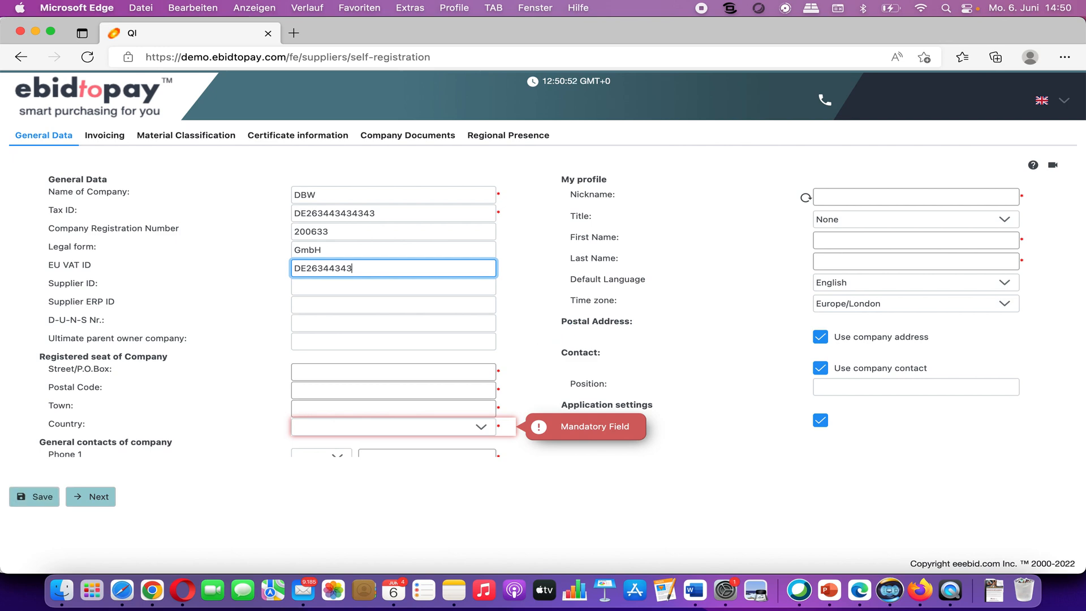
{"action": "type", "text": "4343"}
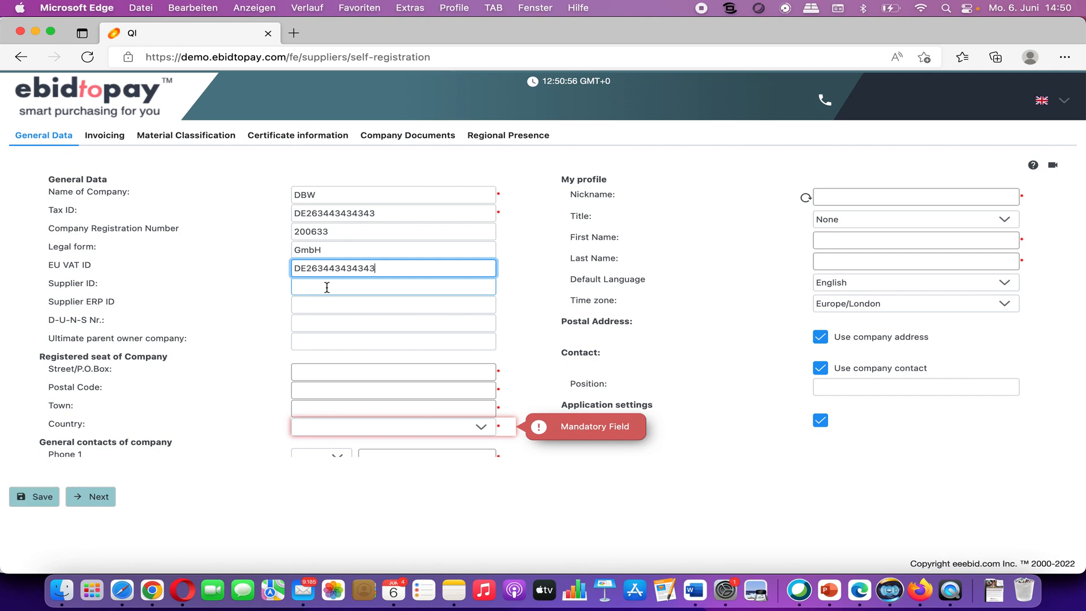
{"action": "left_click", "coordinate": [318, 322]}
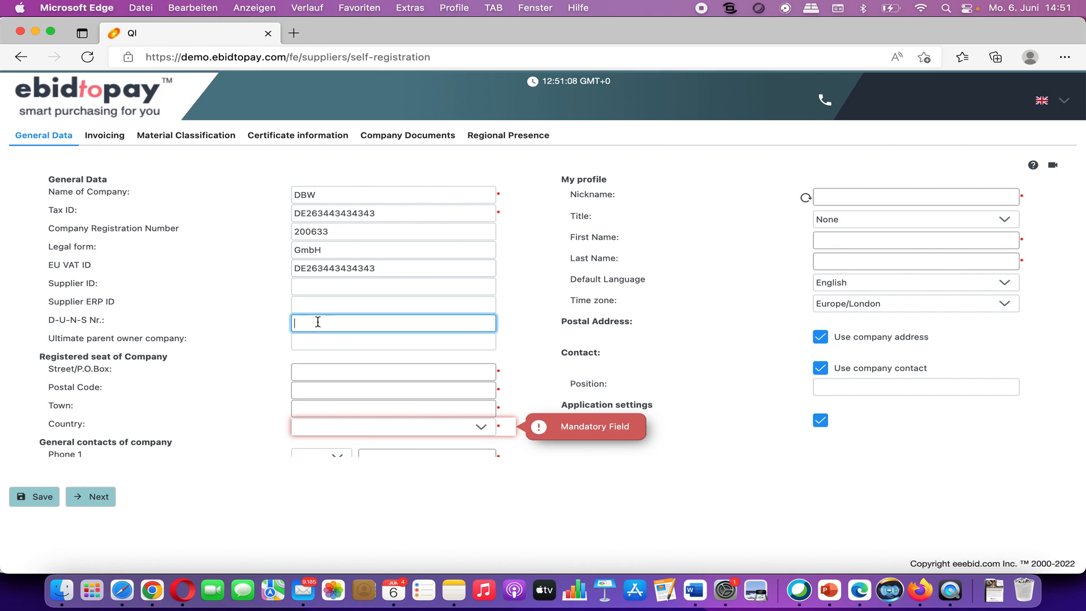
{"action": "type", "text": "1234"}
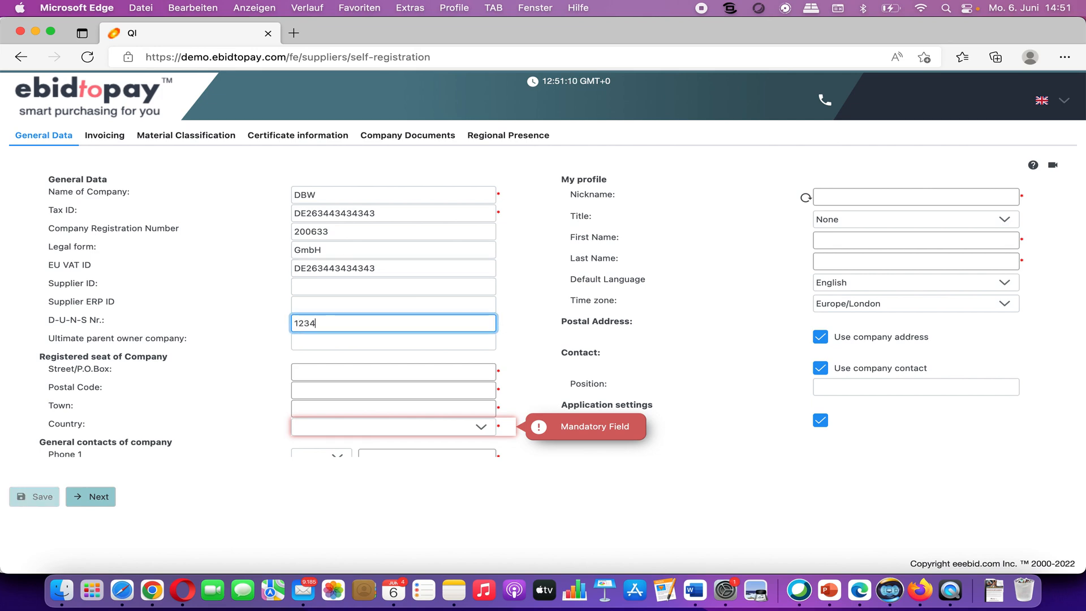
{"action": "type", "text": " 4343 43434 4343"}
Step: Enter the company's street address, postal code and town, and set the country to Germany
{"action": "left_click", "coordinate": [316, 372]}
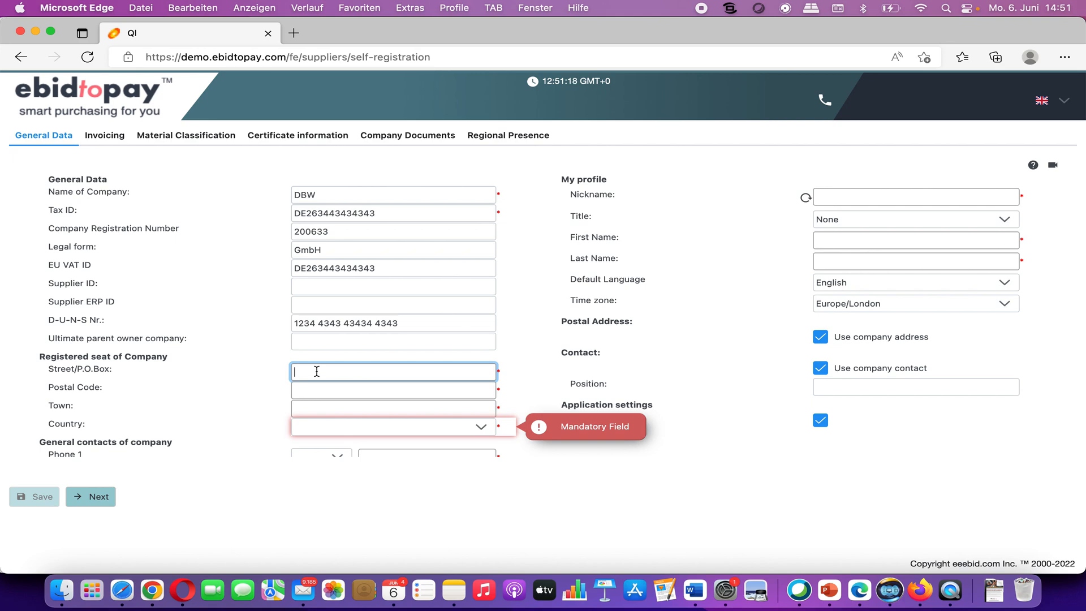
{"action": "left_click", "coordinate": [314, 386]}
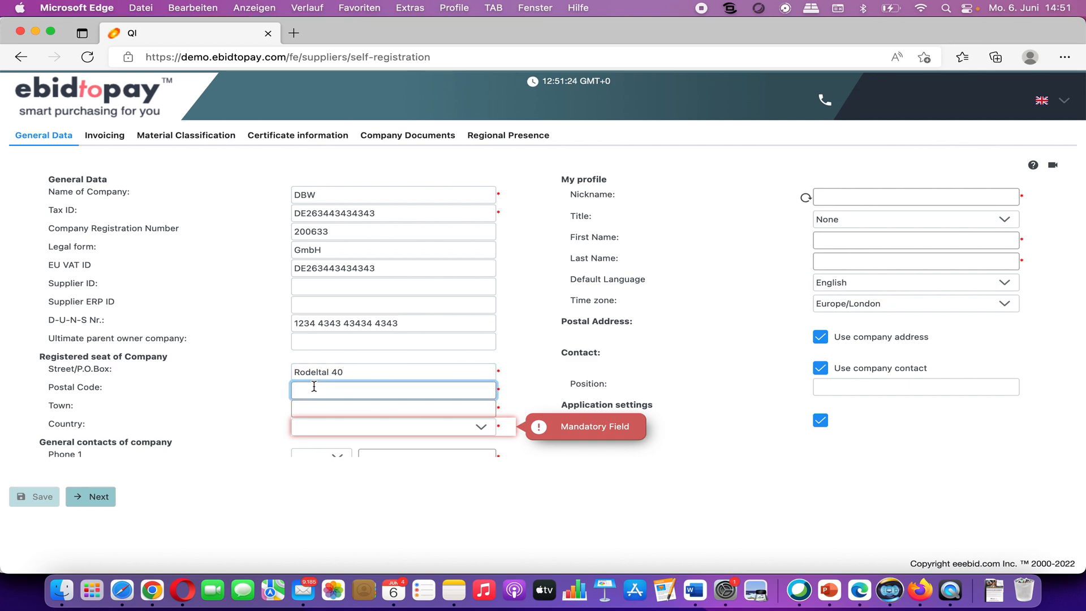
{"action": "type", "text": "37120"}
{"action": "left_click", "coordinate": [323, 407]}
{"action": "type", "text": "Bovenden"}
{"action": "left_click", "coordinate": [335, 432]}
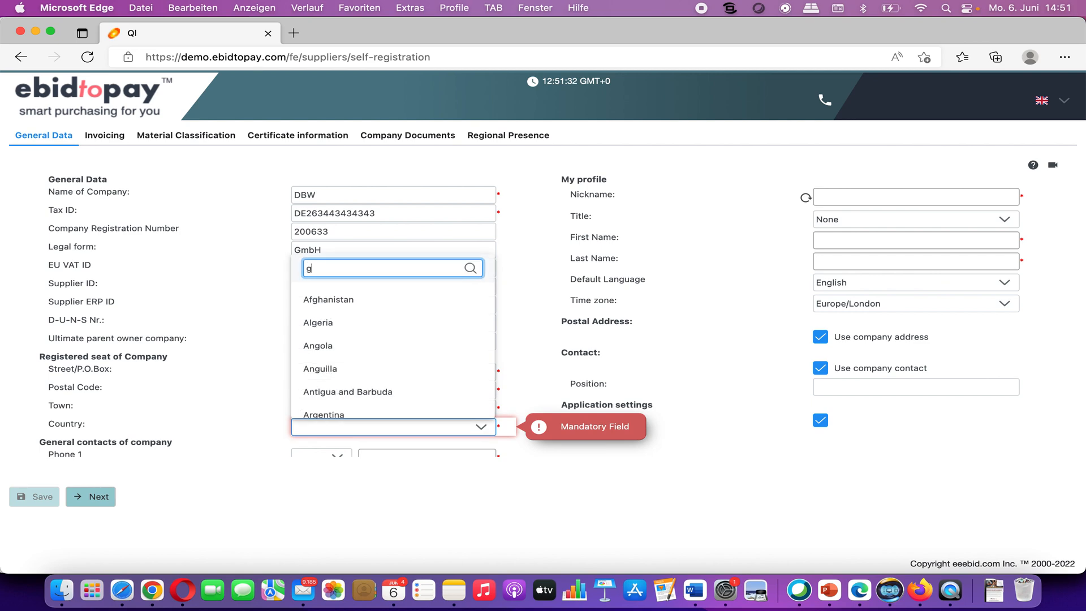
{"action": "type", "text": "ger"}
{"action": "left_click", "coordinate": [347, 504]}
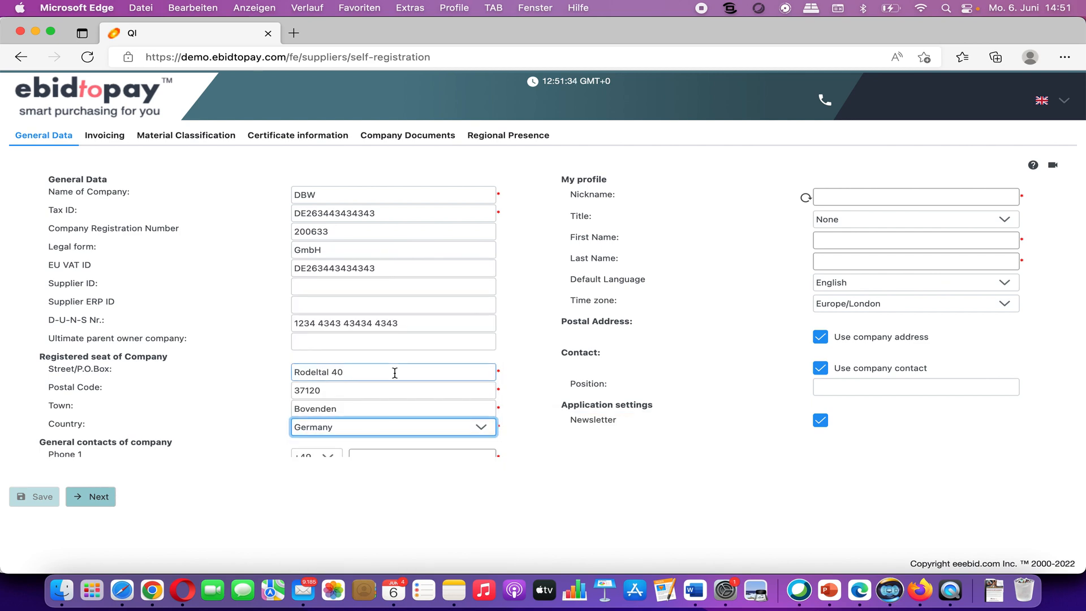
{"action": "scroll", "coordinate": [395, 372], "scroll_direction": "down", "scroll_amount": 5}
Step: Fill in the Phone 1 number, company e-mail, and the wire-transfer account number
{"action": "left_click", "coordinate": [374, 263]}
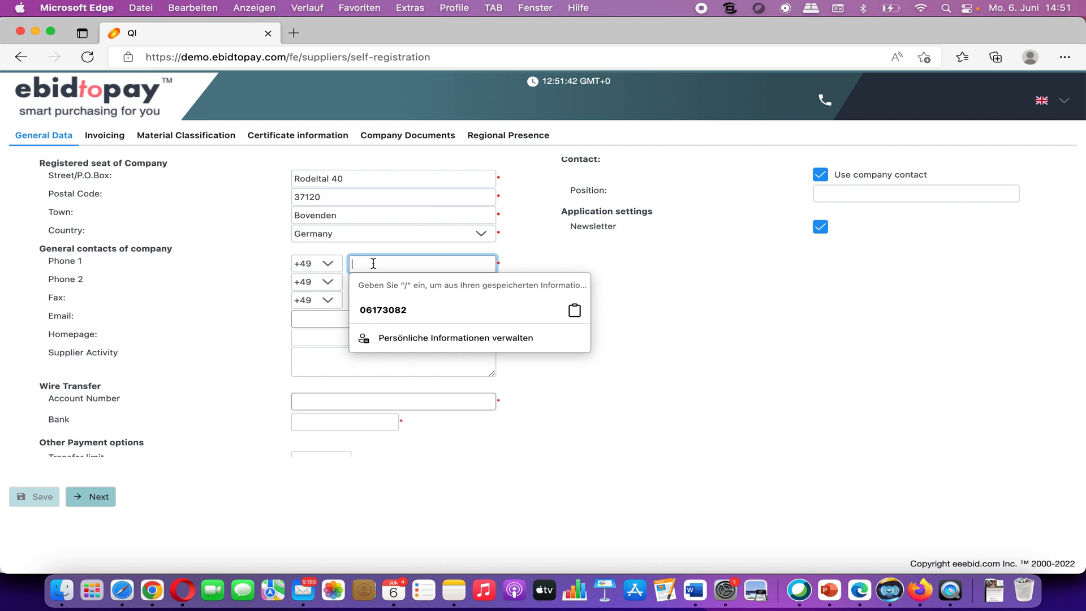
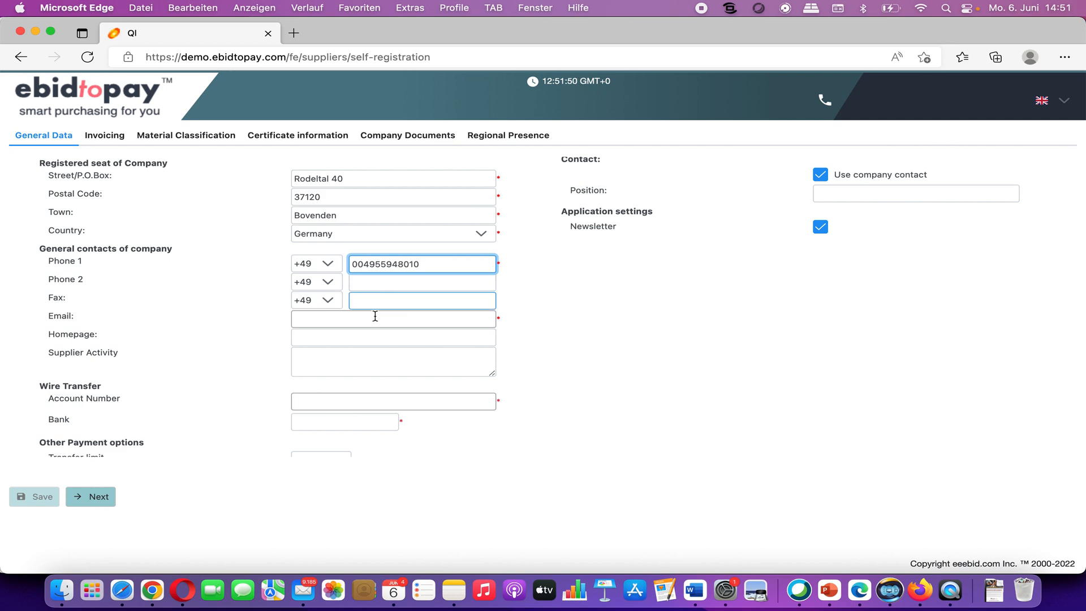
{"action": "left_click", "coordinate": [361, 334]}
{"action": "left_click", "coordinate": [357, 321]}
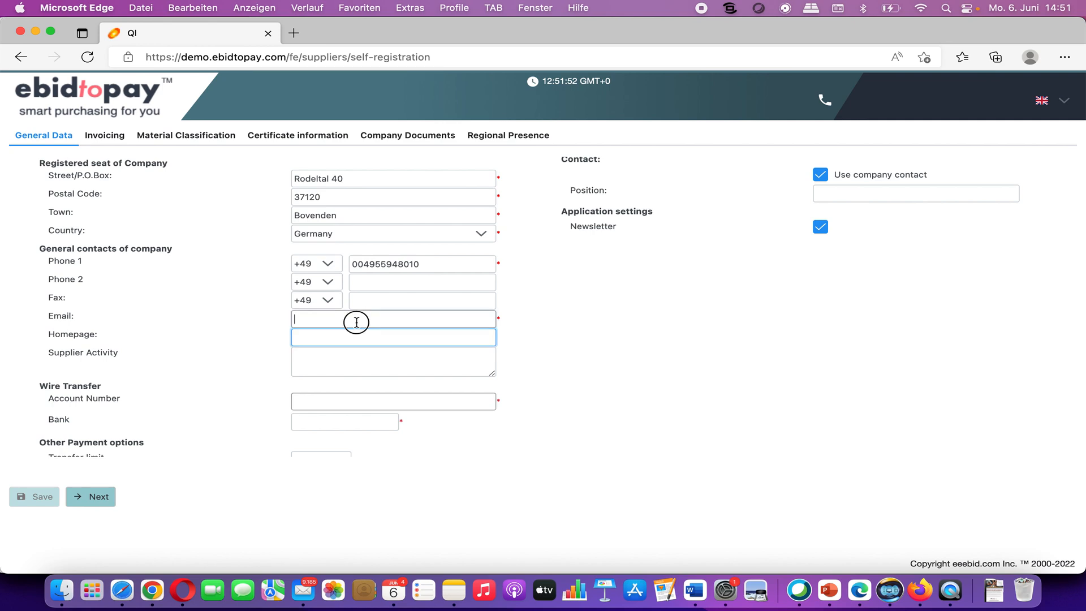
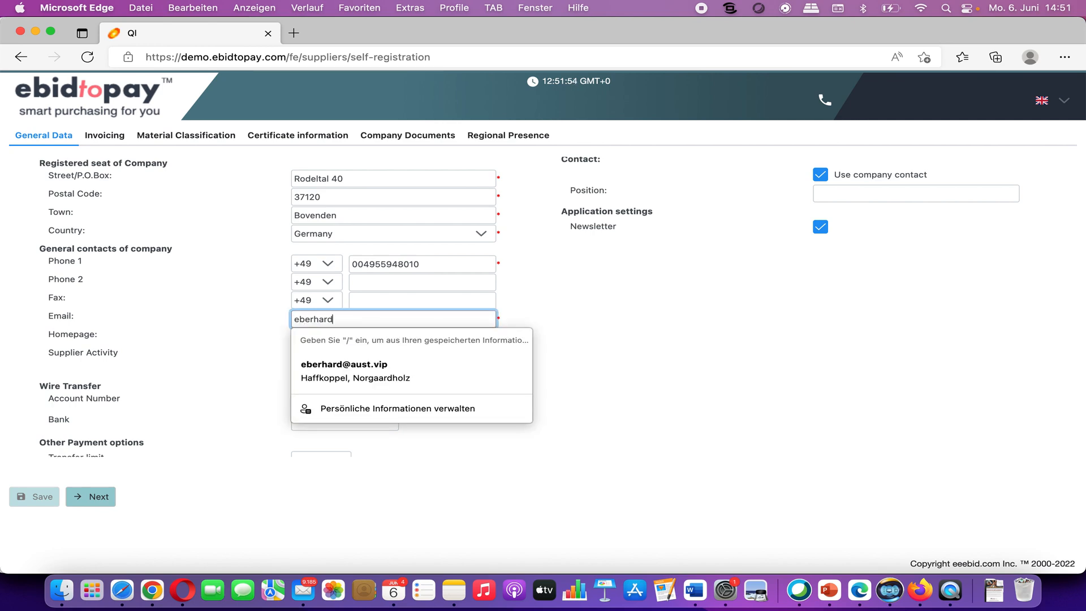
{"action": "left_click", "coordinate": [672, 274]}
{"action": "left_click", "coordinate": [368, 402]}
{"action": "scroll", "coordinate": [371, 405], "scroll_direction": "down", "scroll_amount": 2}
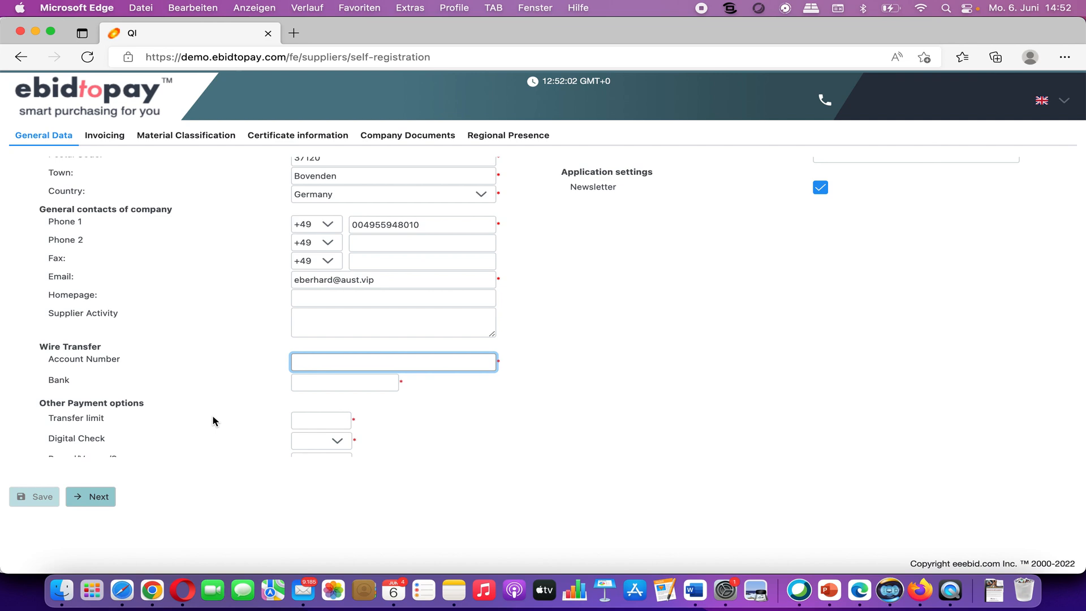
{"action": "scroll", "coordinate": [212, 417], "scroll_direction": "down", "scroll_amount": 1}
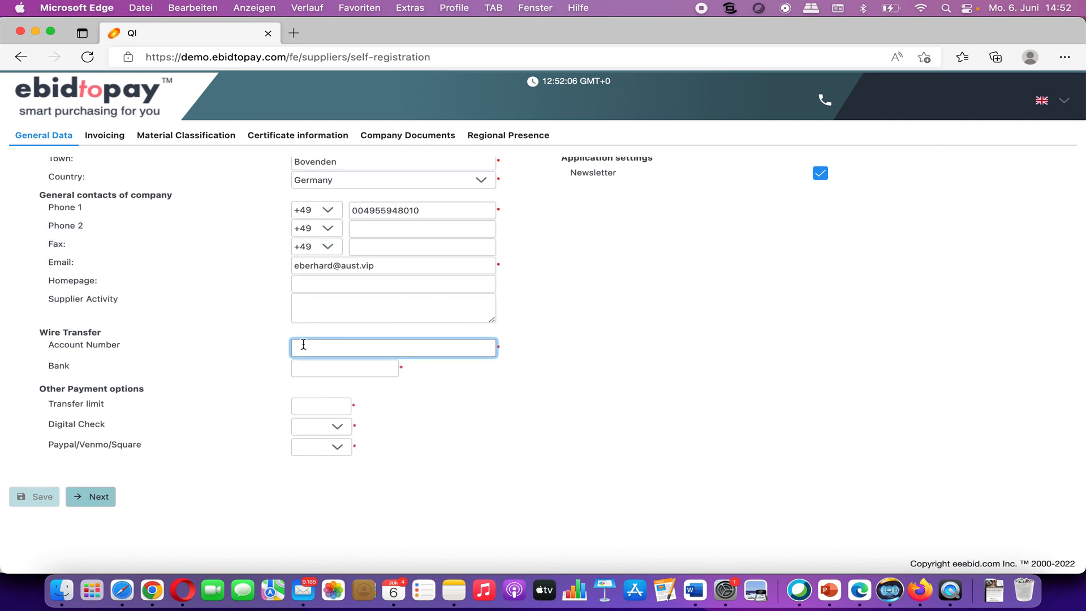
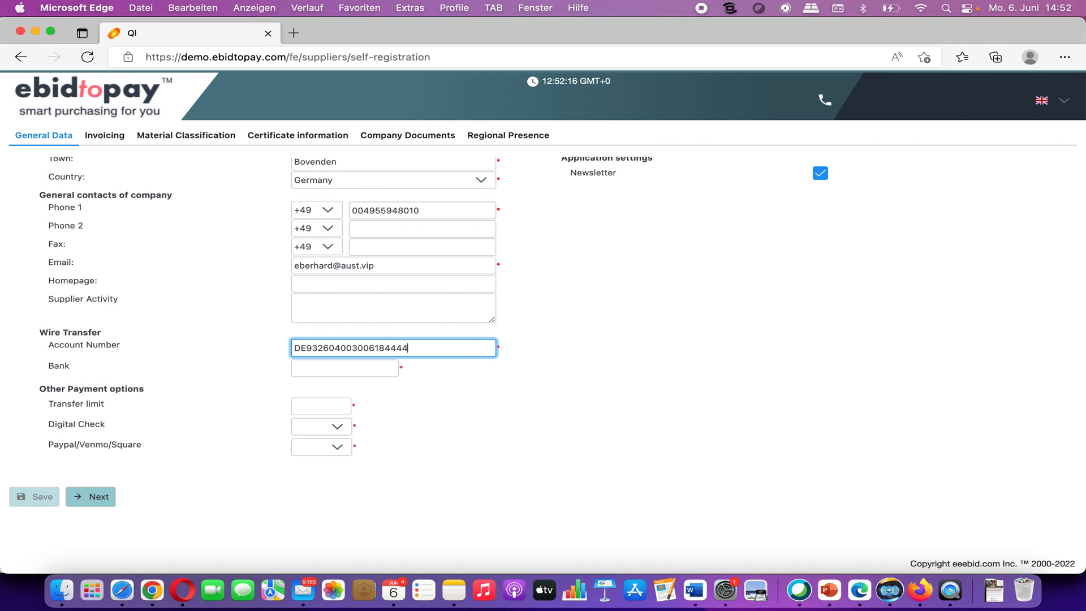
Step: Set the Bank field to 2020 and the transfer limit to 500,000
{"action": "scroll", "coordinate": [370, 402], "scroll_direction": "down", "scroll_amount": 2}
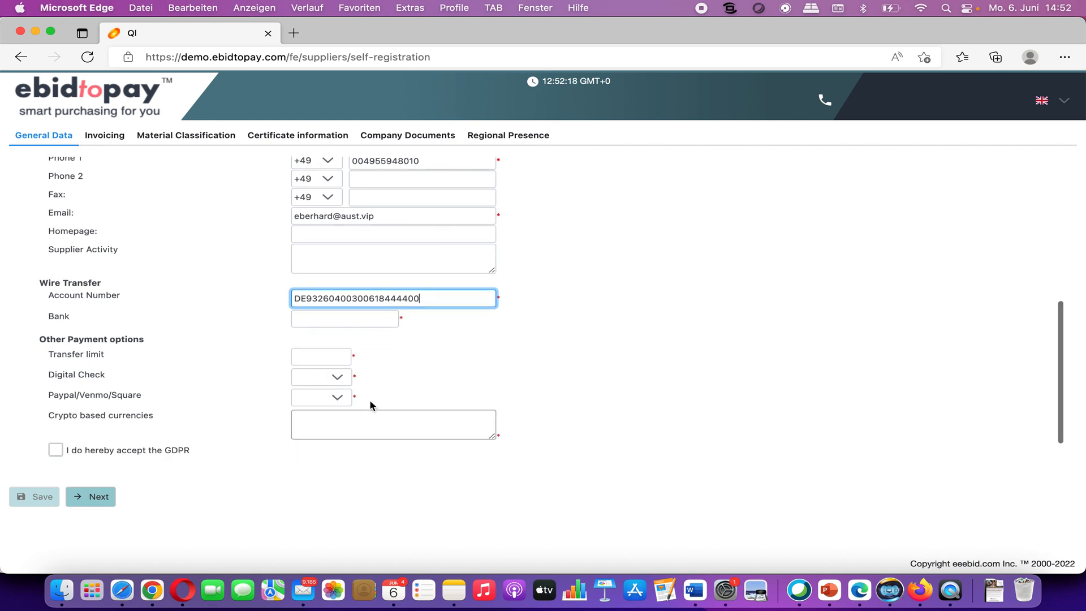
{"action": "left_click", "coordinate": [349, 294]}
{"action": "type", "text": "Commerzbank"}
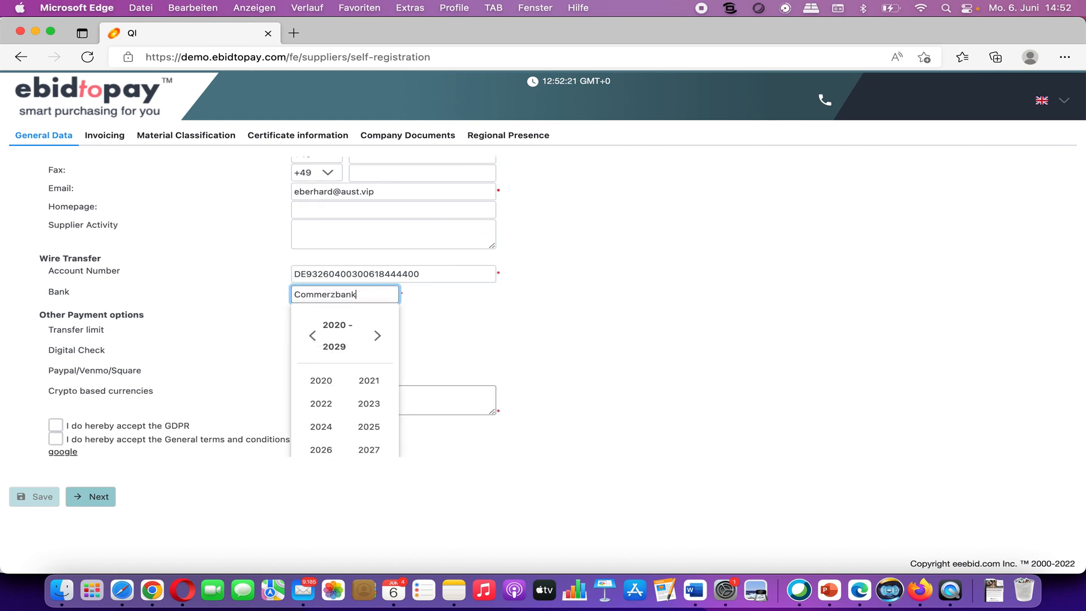
{"action": "left_click", "coordinate": [691, 319]}
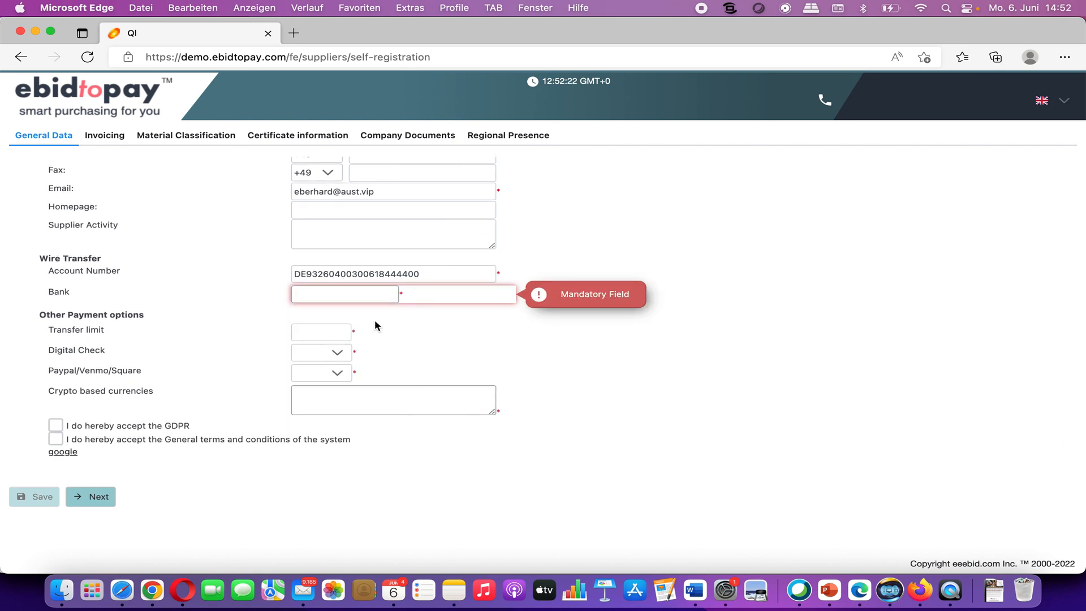
{"action": "left_click", "coordinate": [345, 295]}
{"action": "left_click", "coordinate": [318, 381]}
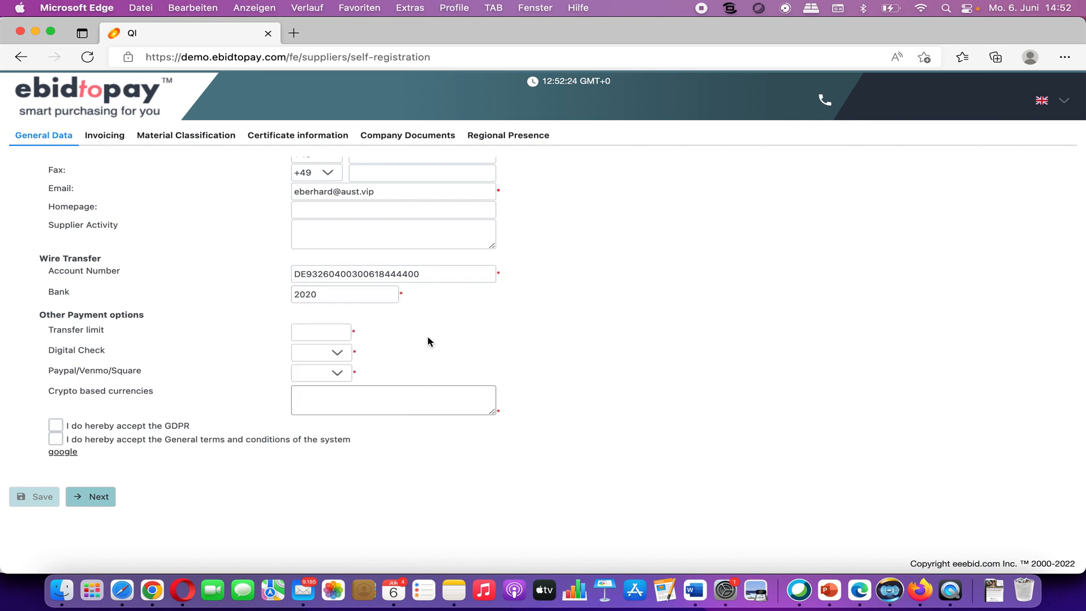
{"action": "left_click", "coordinate": [337, 330]}
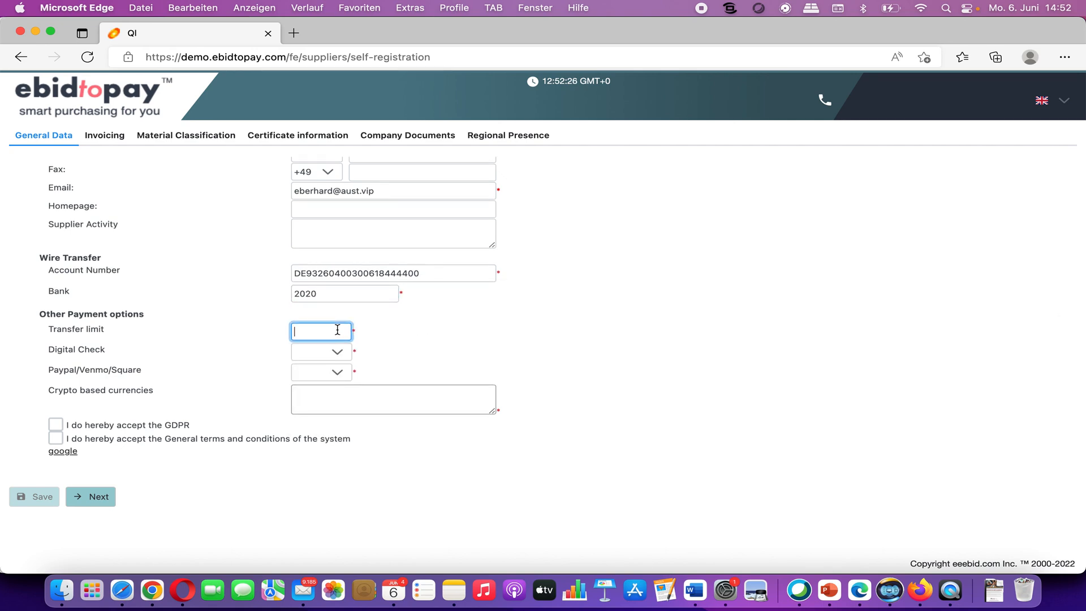
{"action": "type", "text": "500,000"}
Step: Set Digital Check and PayPal to YES, note 'Also accept Bitioin payments', and accept GDPR and terms
{"action": "left_click", "coordinate": [337, 358]}
{"action": "left_click", "coordinate": [324, 378]}
{"action": "left_click", "coordinate": [342, 376]}
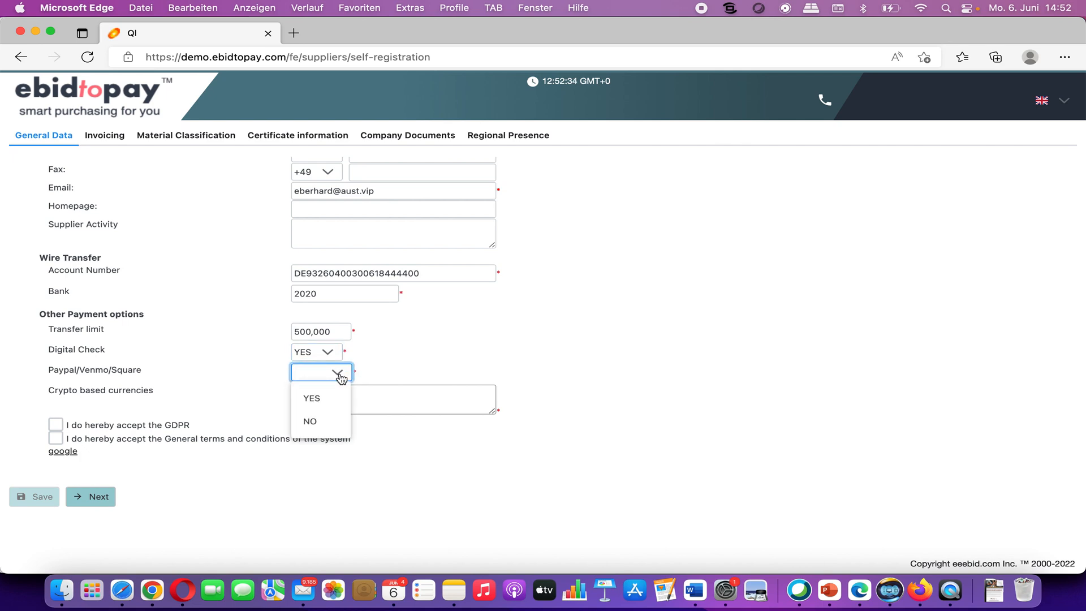
{"action": "left_click", "coordinate": [321, 398]}
{"action": "left_click", "coordinate": [319, 393]}
{"action": "type", "text": "Also acc"}
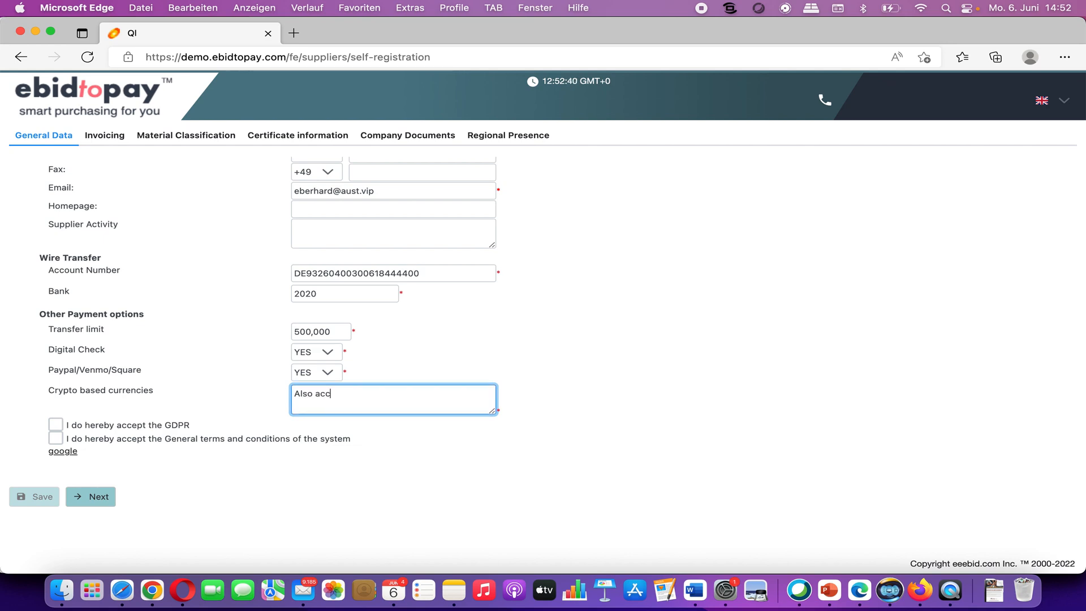
{"action": "type", "text": "ept Bitioin payments"}
{"action": "left_click", "coordinate": [56, 425]}
{"action": "left_click", "coordinate": [56, 438]}
{"action": "scroll", "coordinate": [170, 436], "scroll_direction": "up", "scroll_amount": 10}
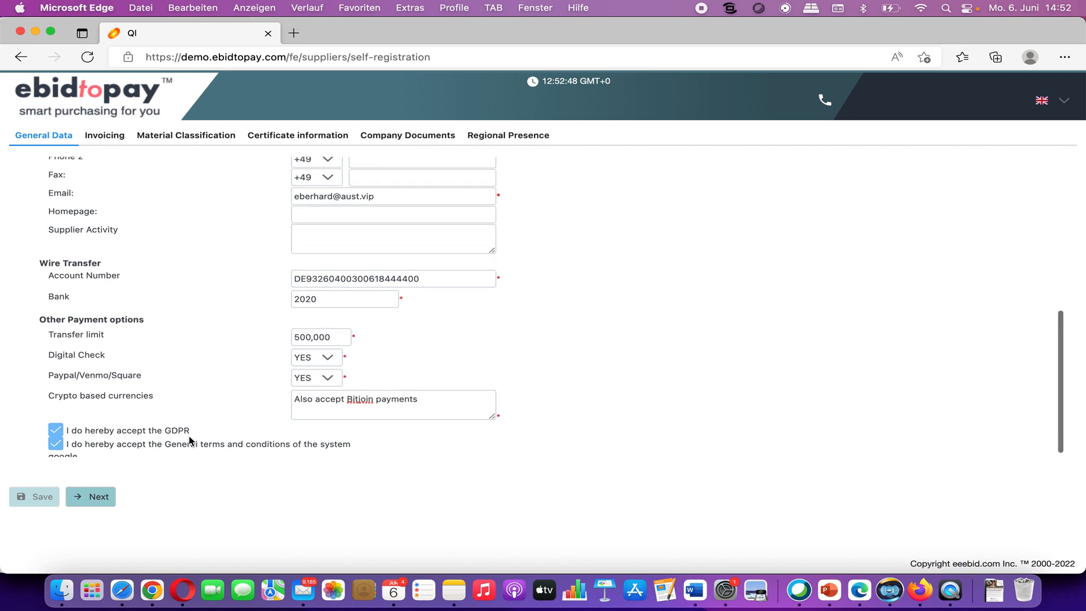
Step: Generate a nickname, enter 'Great' and 'Account Manager' as first and last name, then continue to Invoicing
{"action": "scroll", "coordinate": [188, 436], "scroll_direction": "up", "scroll_amount": 1}
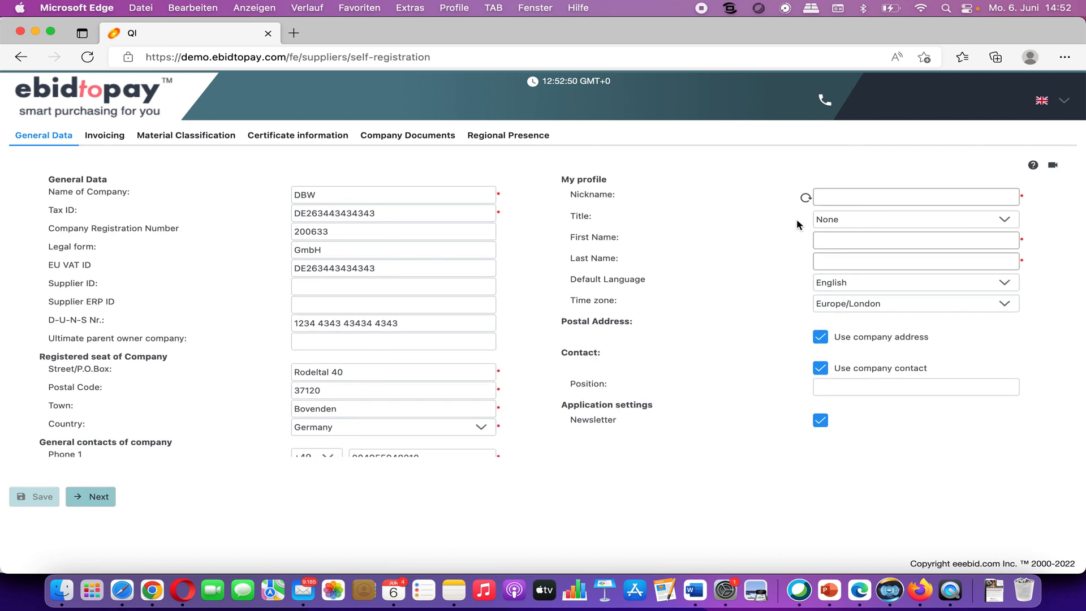
{"action": "left_click", "coordinate": [805, 199]}
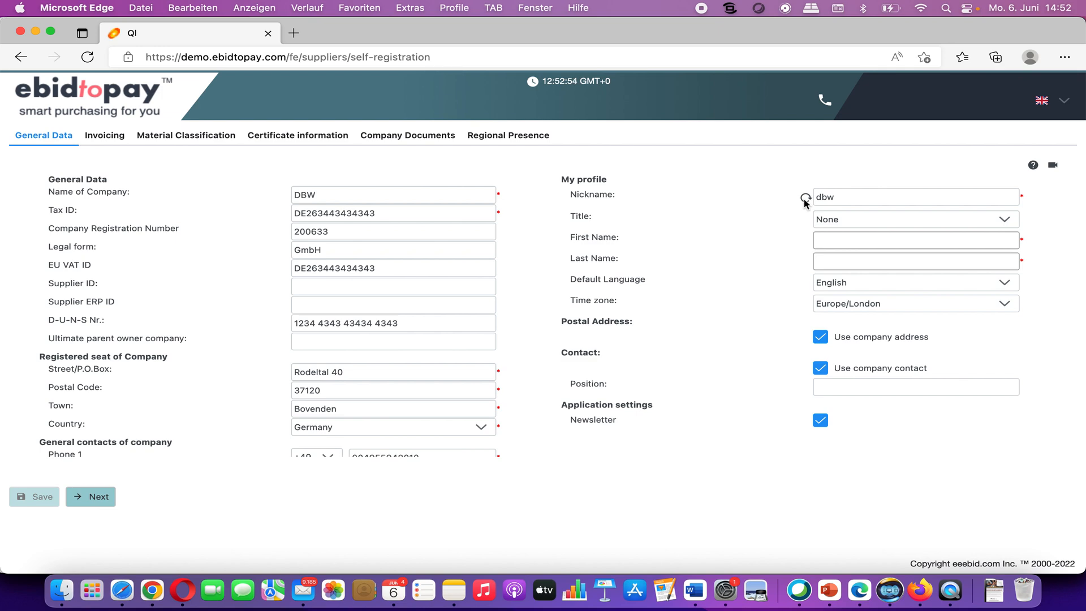
{"action": "left_click", "coordinate": [829, 239]}
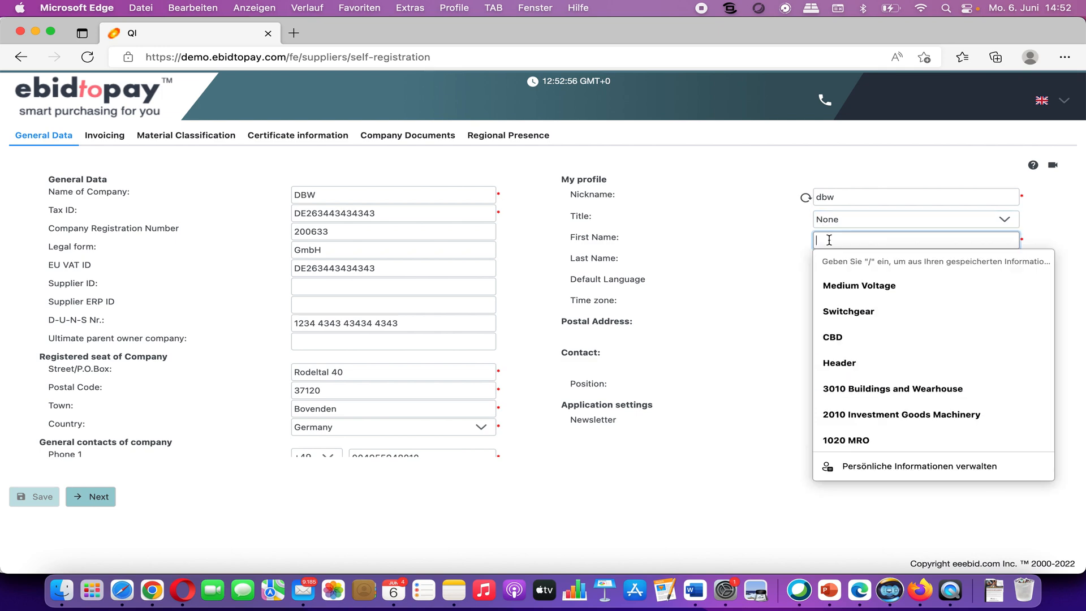
{"action": "type", "text": "Great"}
{"action": "key", "text": "Tab"}
{"action": "type", "text": "Account Manager"}
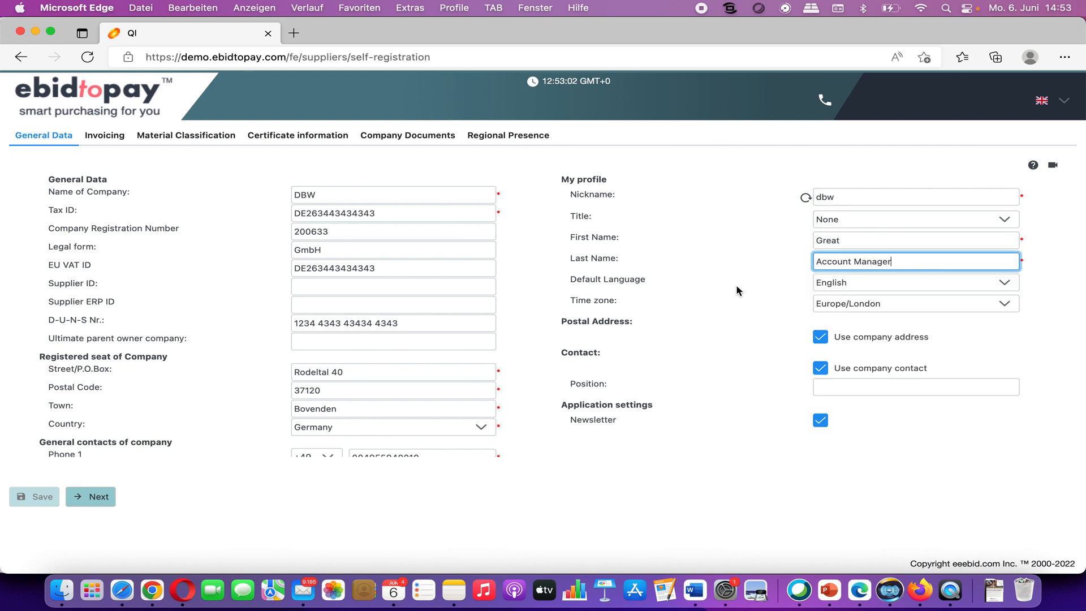
{"action": "scroll", "coordinate": [743, 287], "scroll_direction": "down", "scroll_amount": 2}
{"action": "scroll", "coordinate": [737, 291], "scroll_direction": "up", "scroll_amount": 2}
{"action": "left_click", "coordinate": [94, 498]}
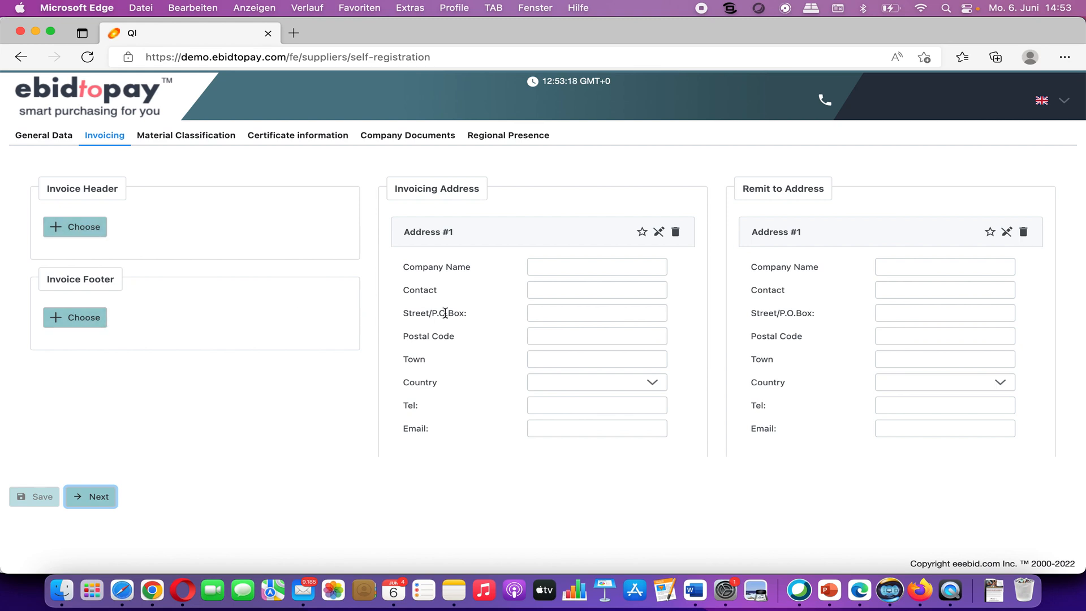
Step: Add a second and a third bank account entry in the Invoicing step
{"action": "left_click", "coordinate": [529, 309]}
{"action": "scroll", "coordinate": [799, 246], "scroll_direction": "down", "scroll_amount": 5}
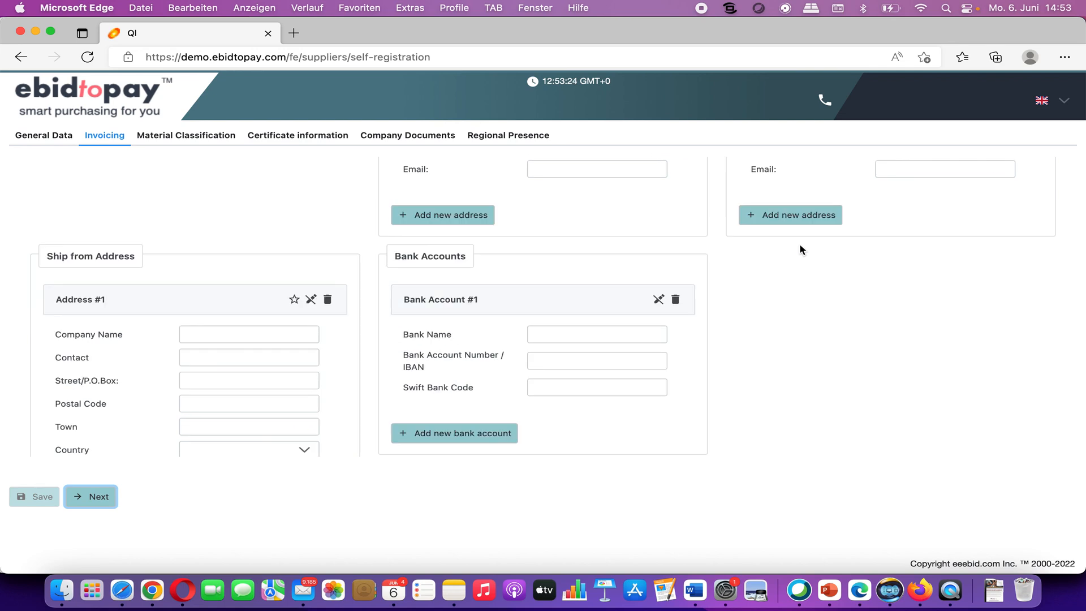
{"action": "left_click", "coordinate": [659, 299]}
{"action": "left_click", "coordinate": [660, 300]}
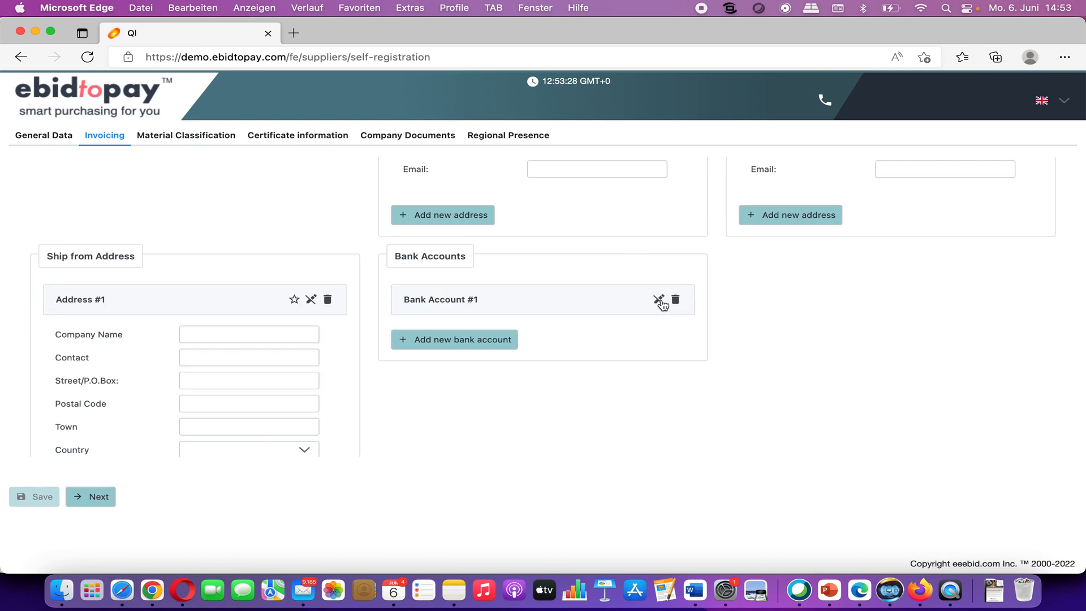
{"action": "left_click", "coordinate": [495, 433]}
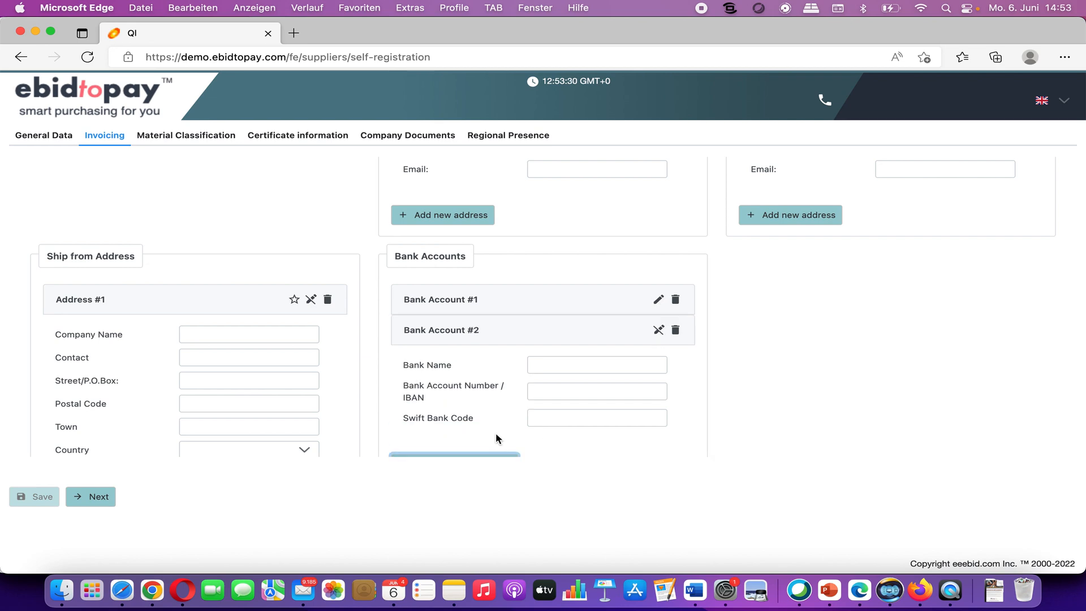
{"action": "left_click", "coordinate": [490, 456]}
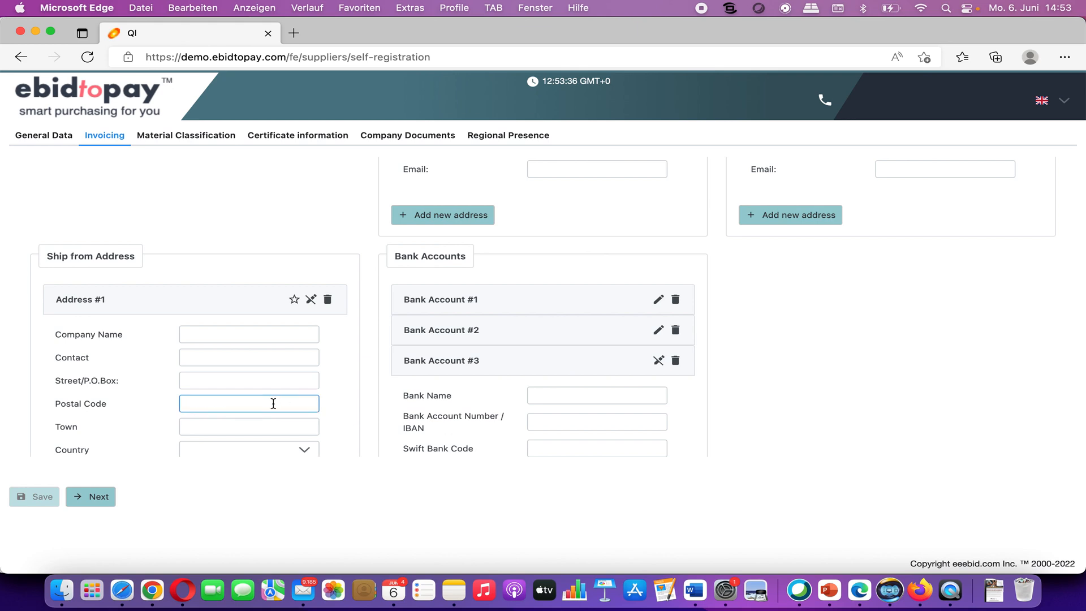
Step: Look over the invoicing form and go to the Material Classification step
{"action": "scroll", "coordinate": [272, 402], "scroll_direction": "down", "scroll_amount": 2}
{"action": "scroll", "coordinate": [272, 401], "scroll_direction": "down", "scroll_amount": 2}
{"action": "scroll", "coordinate": [272, 401], "scroll_direction": "up", "scroll_amount": 3}
{"action": "scroll", "coordinate": [272, 402], "scroll_direction": "down", "scroll_amount": 2}
{"action": "scroll", "coordinate": [272, 402], "scroll_direction": "up", "scroll_amount": 10}
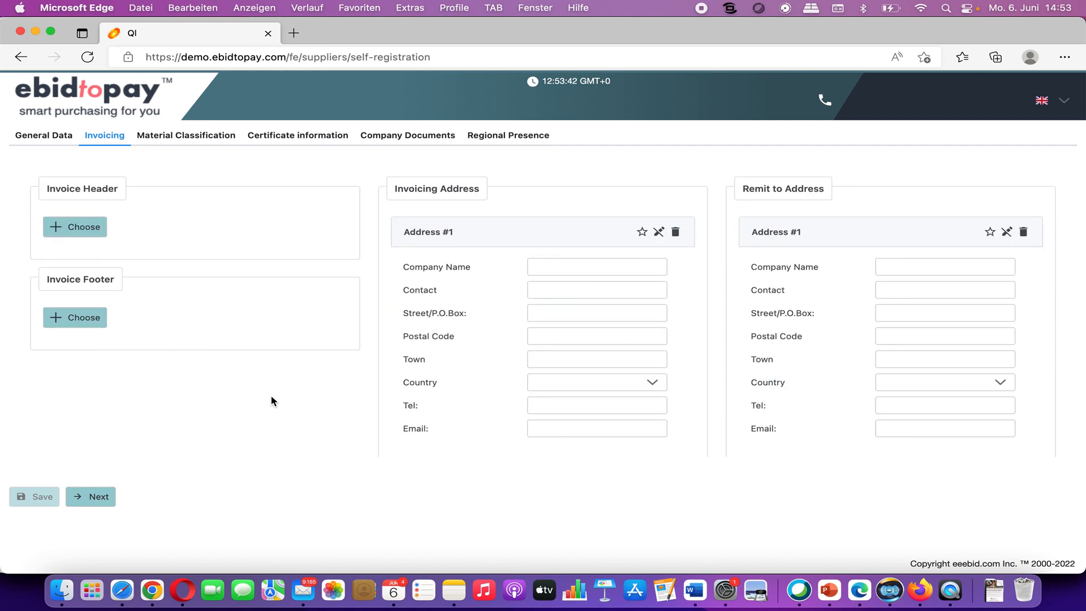
{"action": "left_click", "coordinate": [201, 139]}
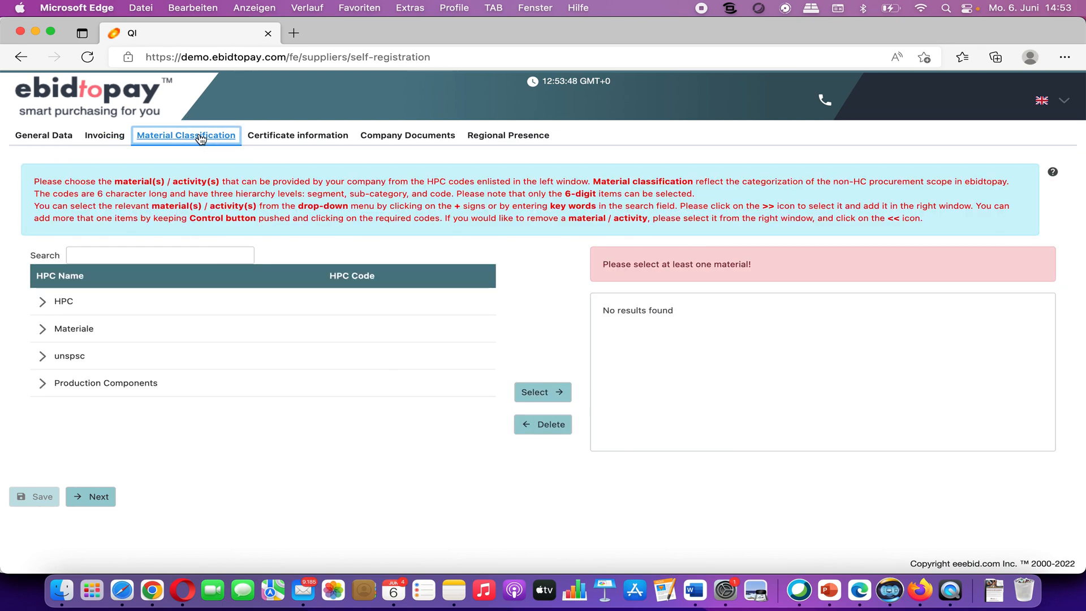
Step: Search the HPC codes for 'fiber', add Plant fibers (11121800), and open Certificate information
{"action": "left_click", "coordinate": [149, 247]}
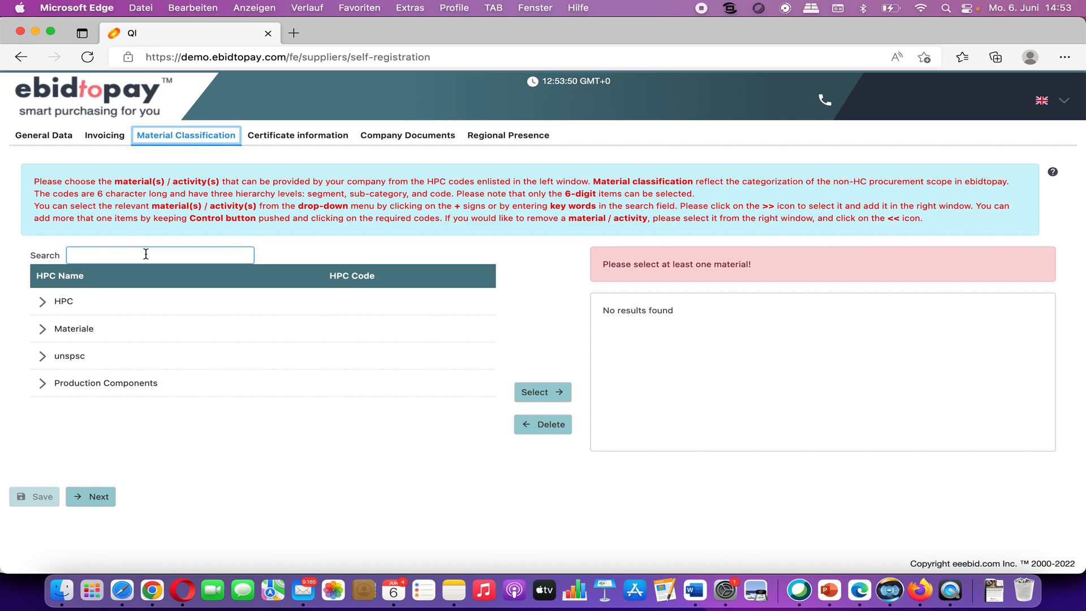
{"action": "left_click", "coordinate": [145, 253]}
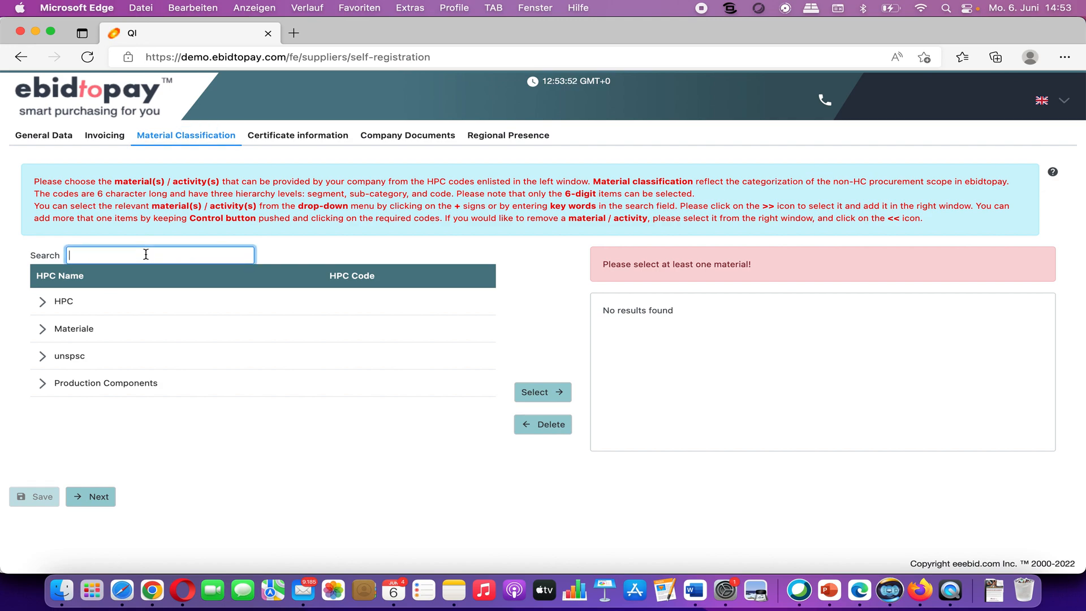
{"action": "type", "text": "fiber"}
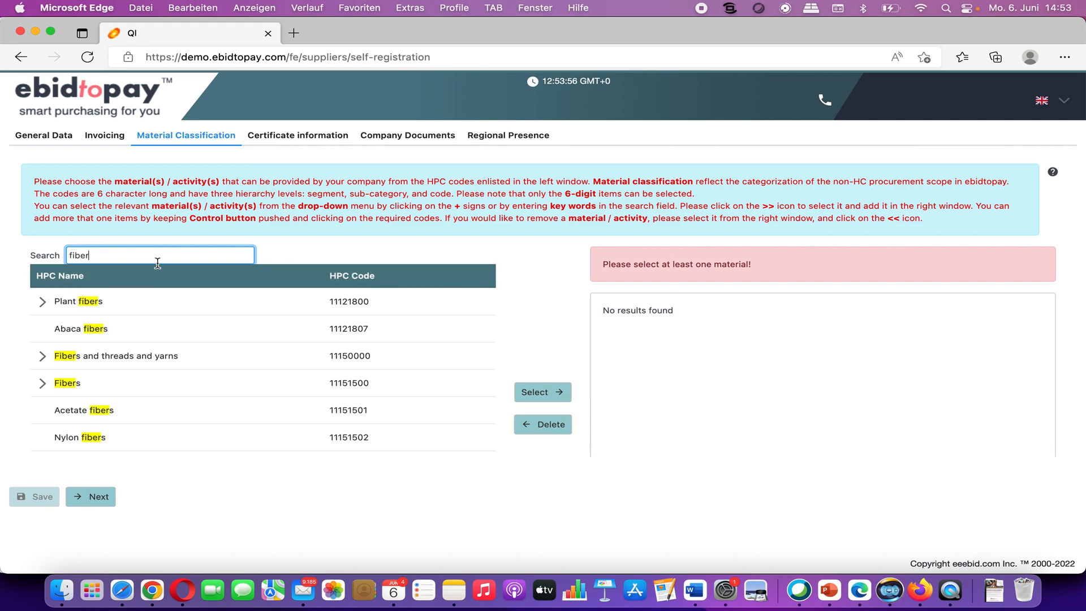
{"action": "left_click", "coordinate": [130, 301]}
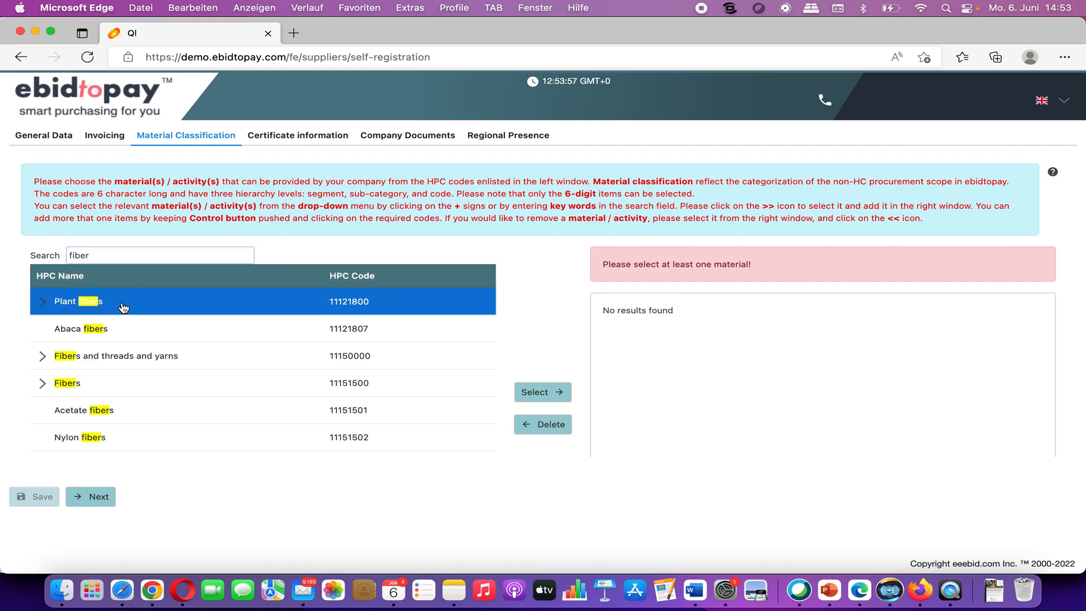
{"action": "left_click", "coordinate": [530, 396]}
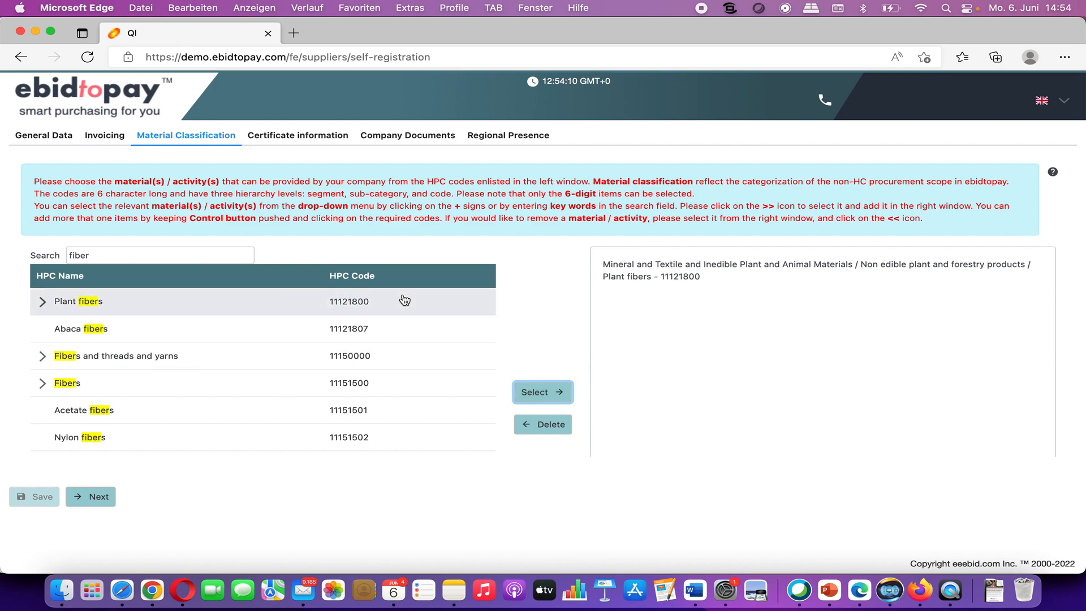
{"action": "left_click", "coordinate": [298, 138]}
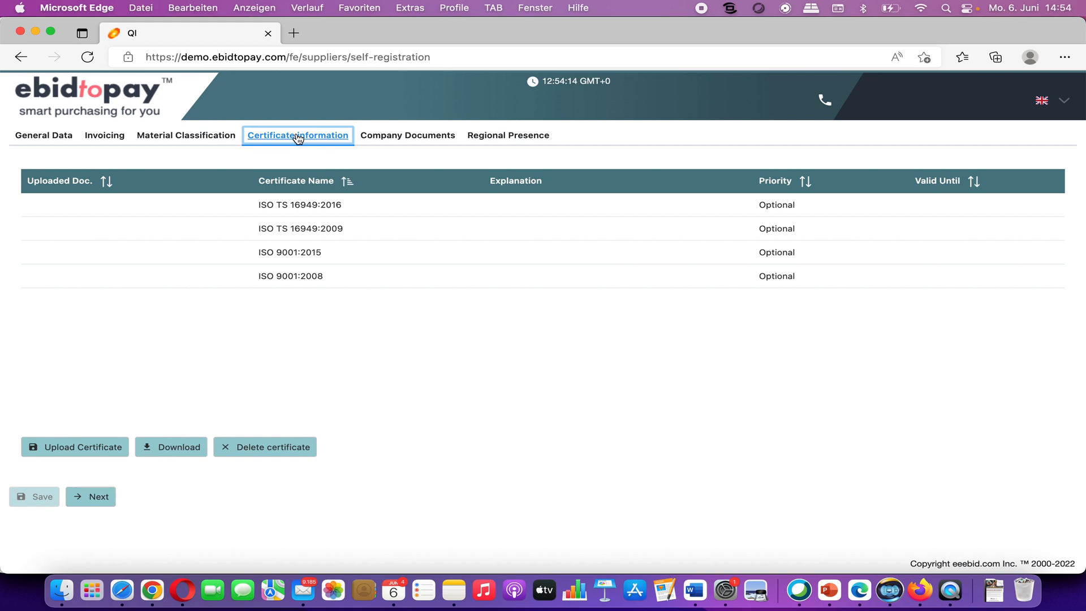
Step: Choose ISO 9001:2015 and attach the file ISO9001_2015_20190713.pdf as its certificate
{"action": "left_click", "coordinate": [299, 252]}
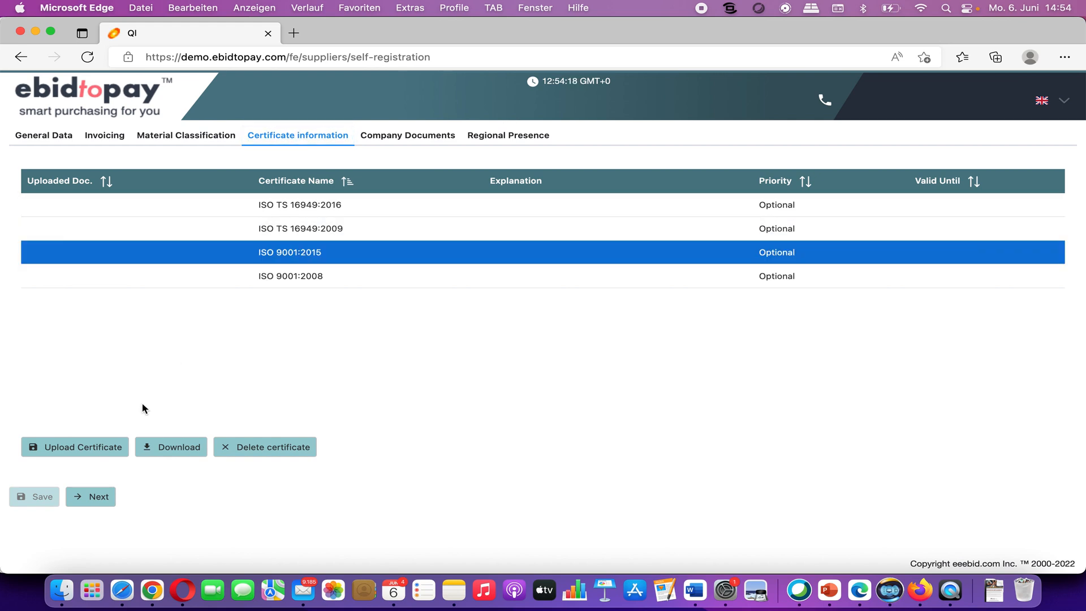
{"action": "left_click", "coordinate": [111, 446]}
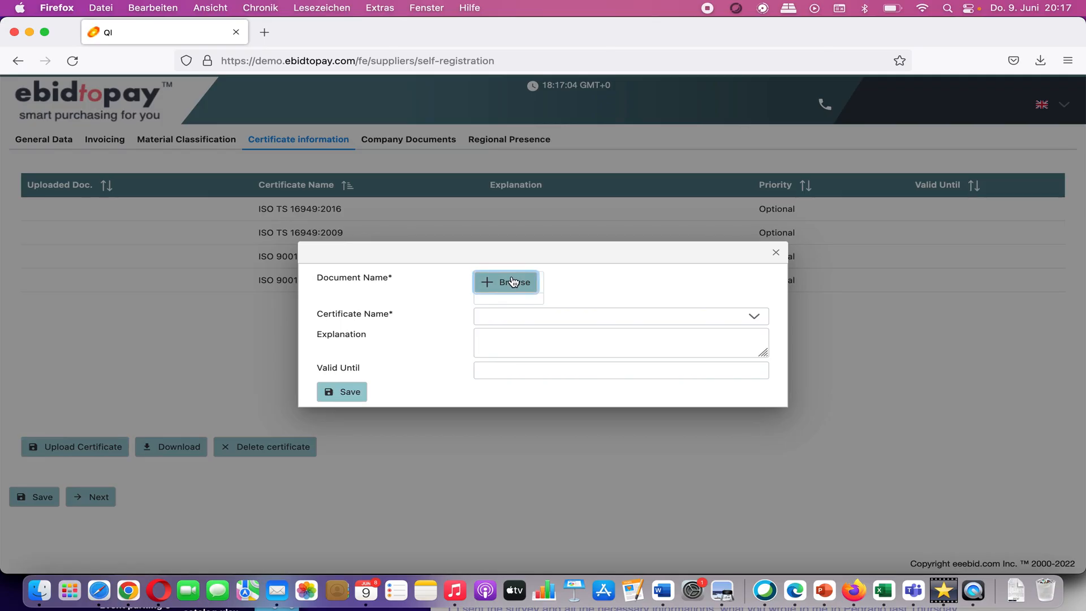
{"action": "left_click", "coordinate": [513, 281]}
{"action": "left_click", "coordinate": [751, 101]}
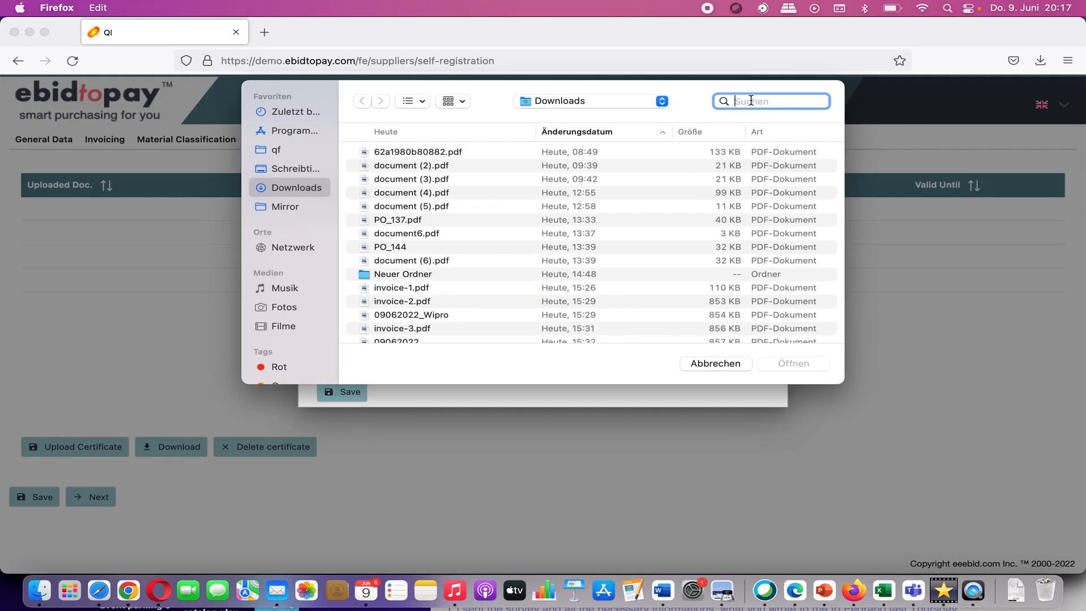
{"action": "type", "text": "iso9001"}
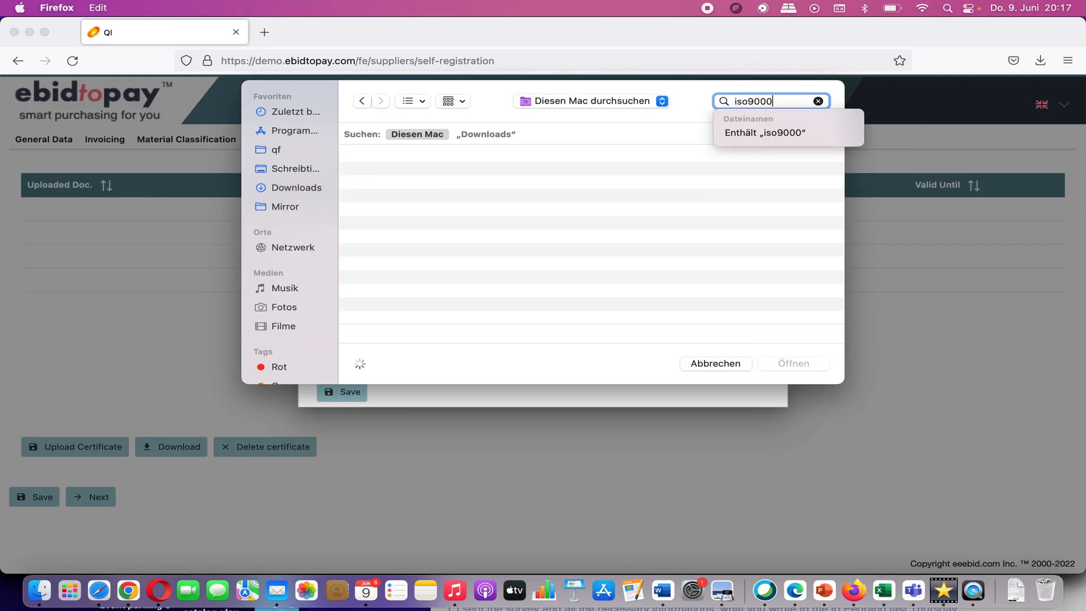
{"action": "type", "text": "_"}
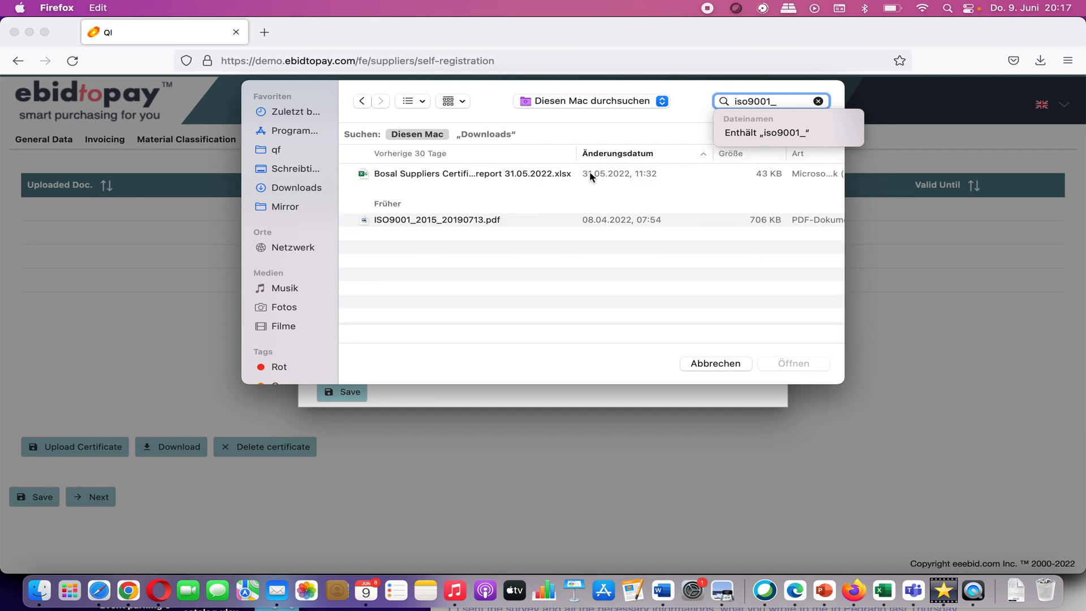
{"action": "left_click", "coordinate": [484, 222]}
{"action": "left_click", "coordinate": [781, 363]}
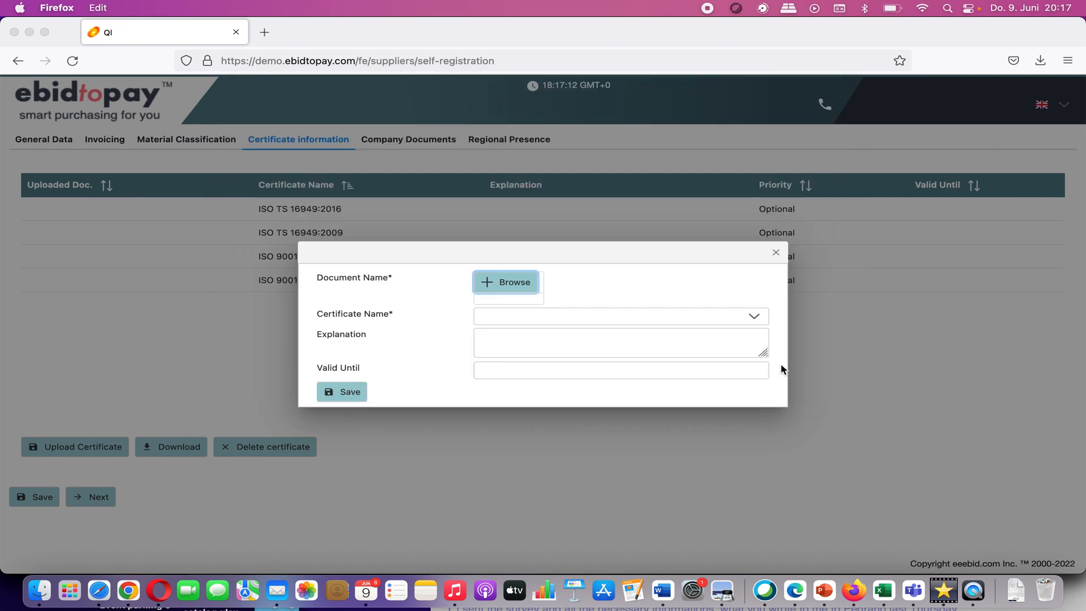
Step: Name the certificate ISO 9001:2015, valid until 11/23/2022, save it, and open Company Documents
{"action": "left_click", "coordinate": [611, 360]}
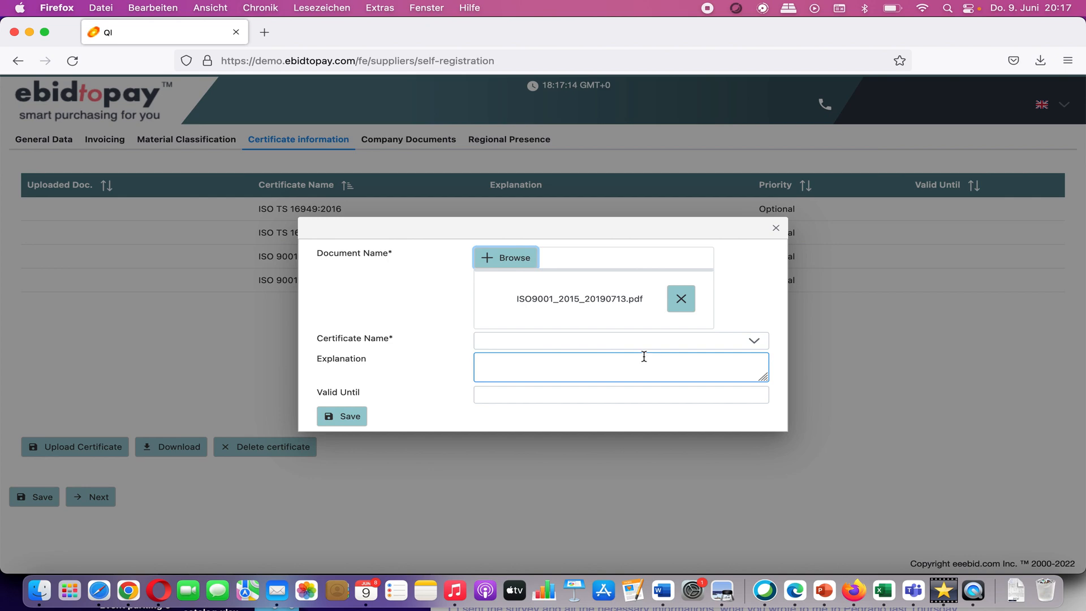
{"action": "left_click", "coordinate": [720, 342]}
{"action": "left_click", "coordinate": [693, 408]}
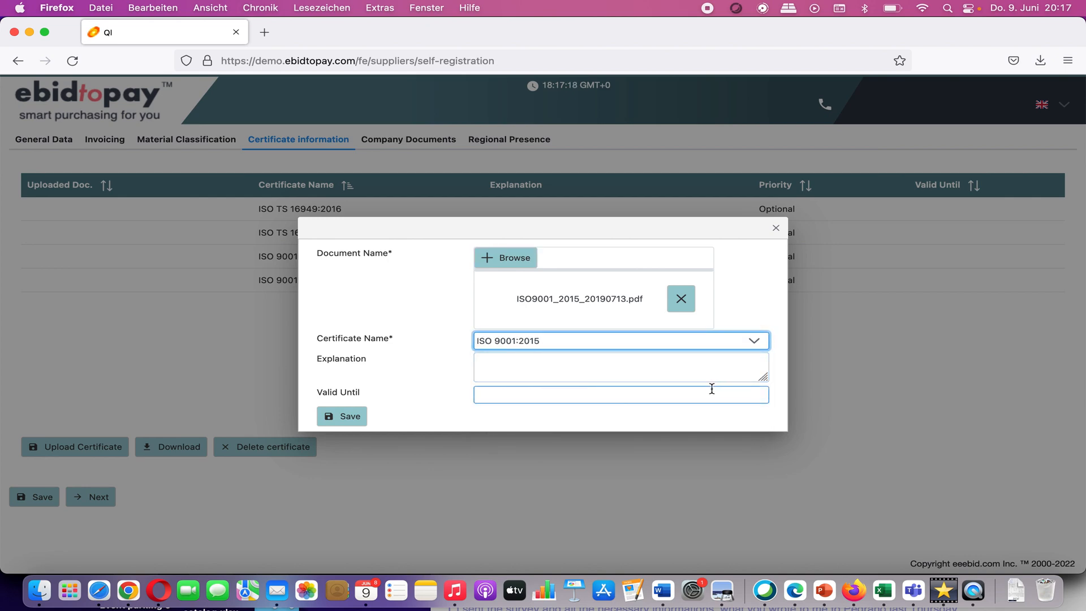
{"action": "left_click", "coordinate": [693, 397]}
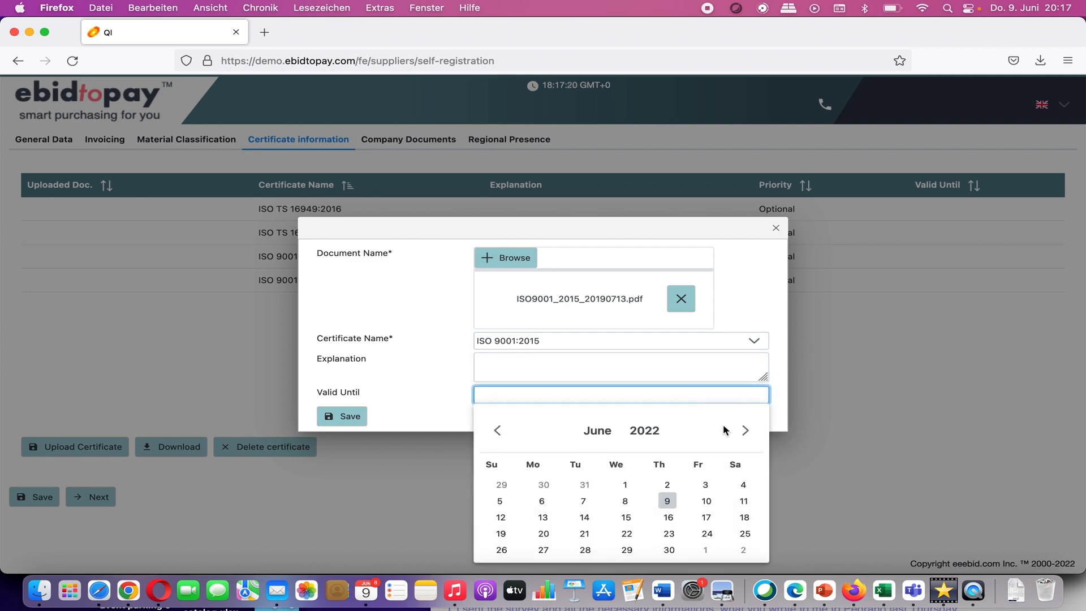
{"action": "left_click", "coordinate": [745, 430]}
{"action": "left_click", "coordinate": [744, 430]}
{"action": "left_click", "coordinate": [744, 430]}
{"action": "left_click", "coordinate": [744, 430]}
{"action": "left_click", "coordinate": [744, 429]}
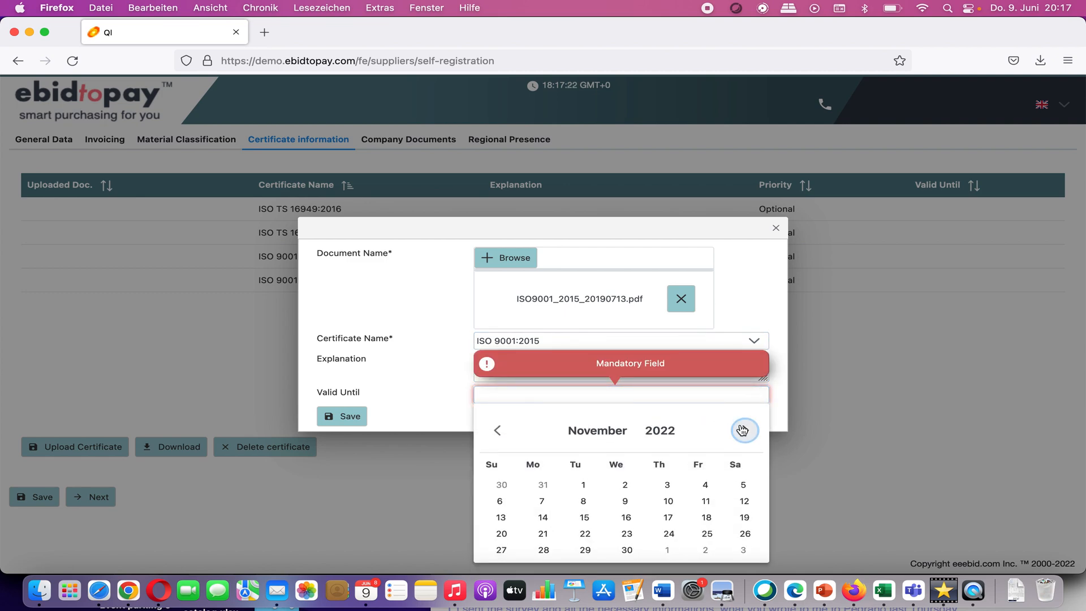
{"action": "left_click", "coordinate": [626, 533]}
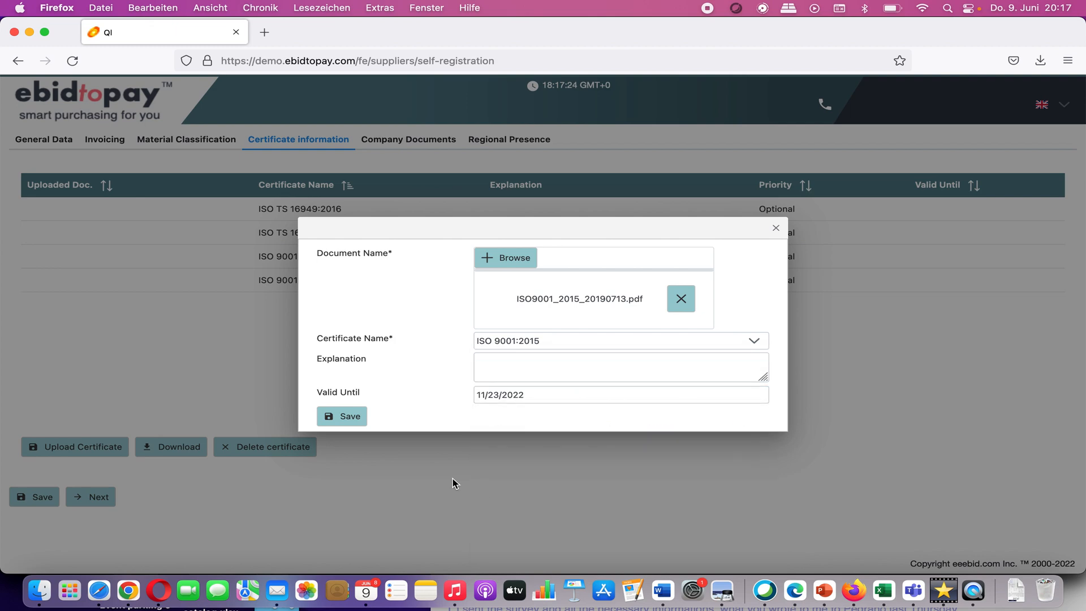
{"action": "left_click", "coordinate": [354, 421]}
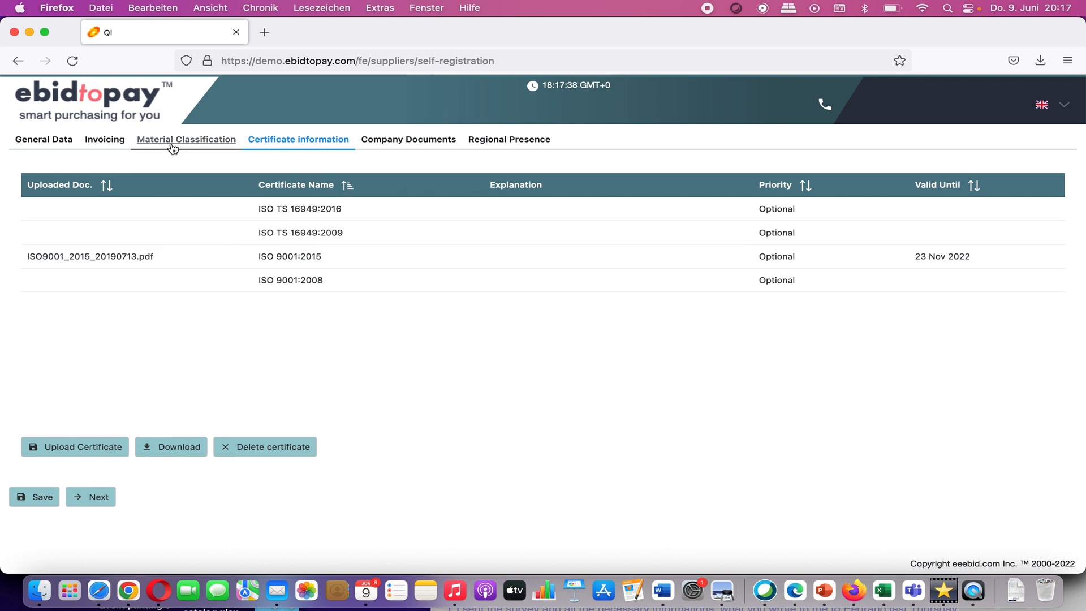
{"action": "left_click", "coordinate": [388, 143]}
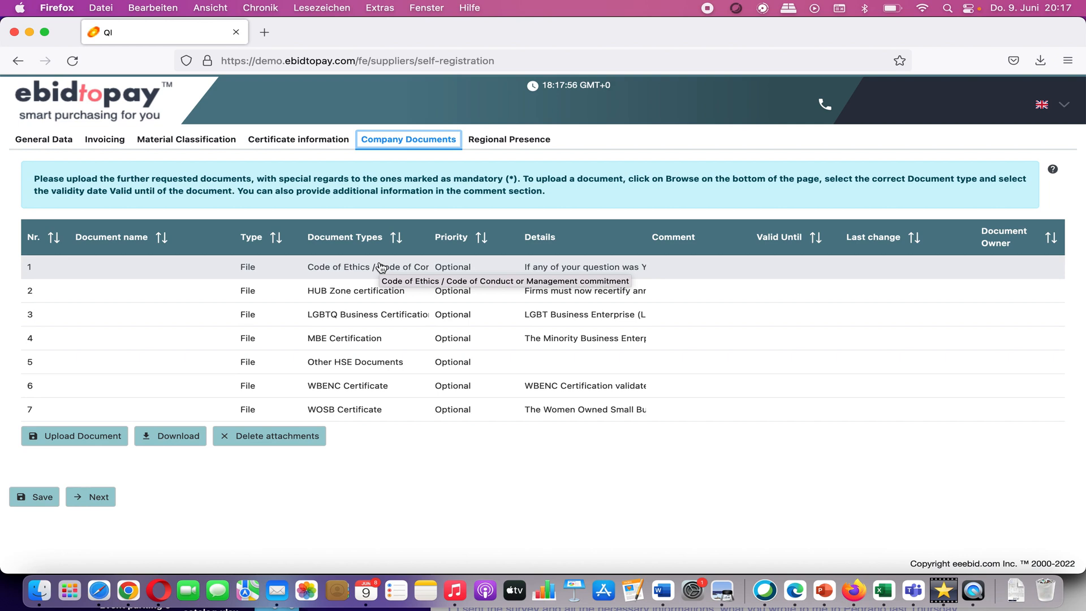
Step: Attach HubzoneCertificate.pdf, found by searching 'hubzone', to the HUB Zone certification row
{"action": "left_click", "coordinate": [354, 293]}
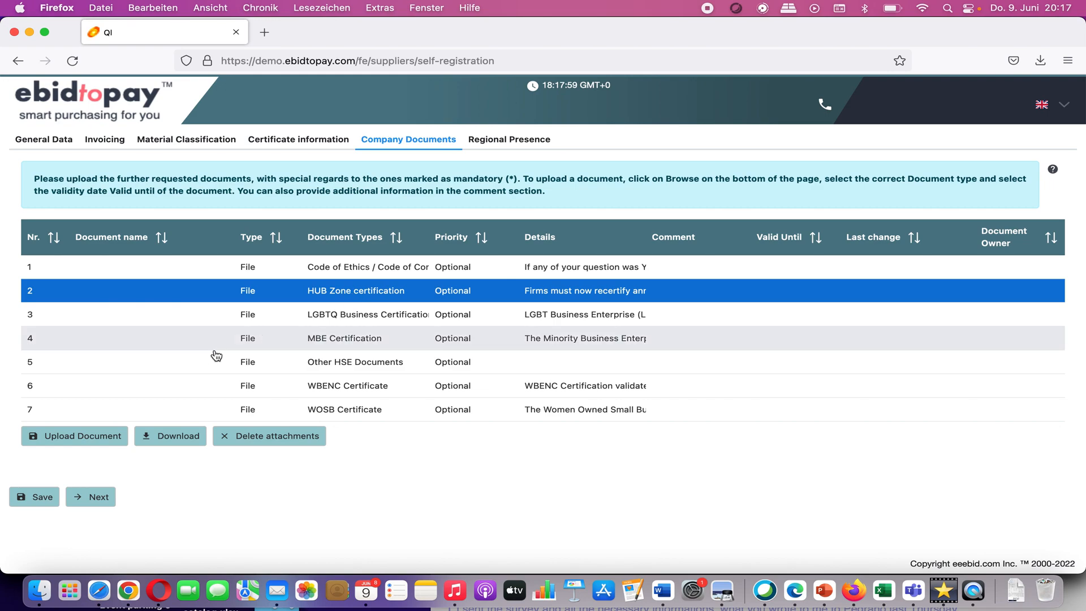
{"action": "left_click", "coordinate": [112, 436]}
{"action": "left_click", "coordinate": [531, 293]}
{"action": "left_click", "coordinate": [741, 101]}
{"action": "type", "text": "hubzone"}
{"action": "key", "text": "Return"}
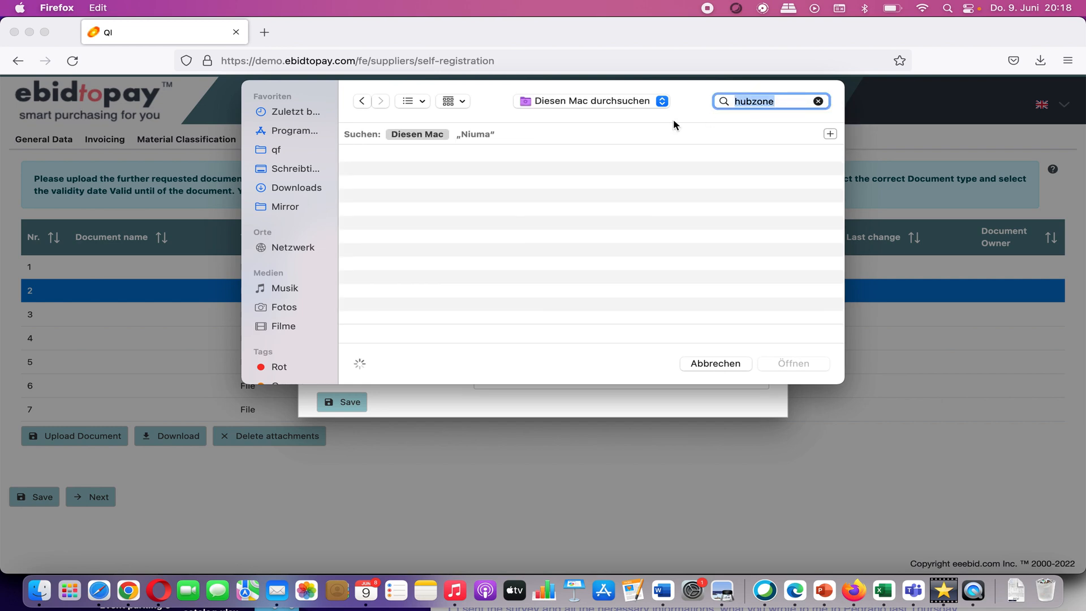
{"action": "left_click", "coordinate": [490, 173]}
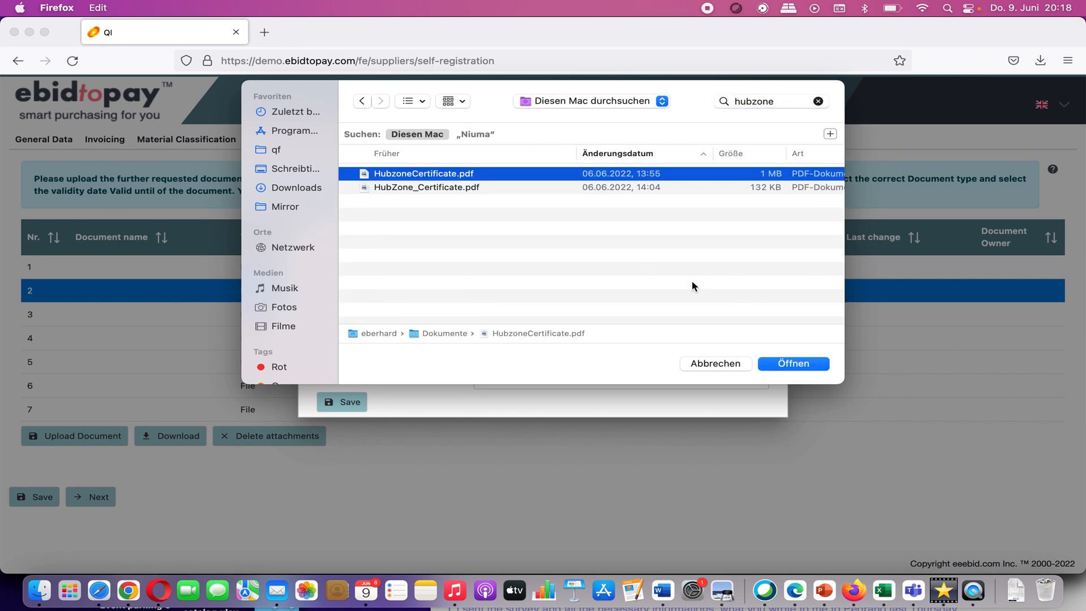
{"action": "left_click", "coordinate": [794, 364]}
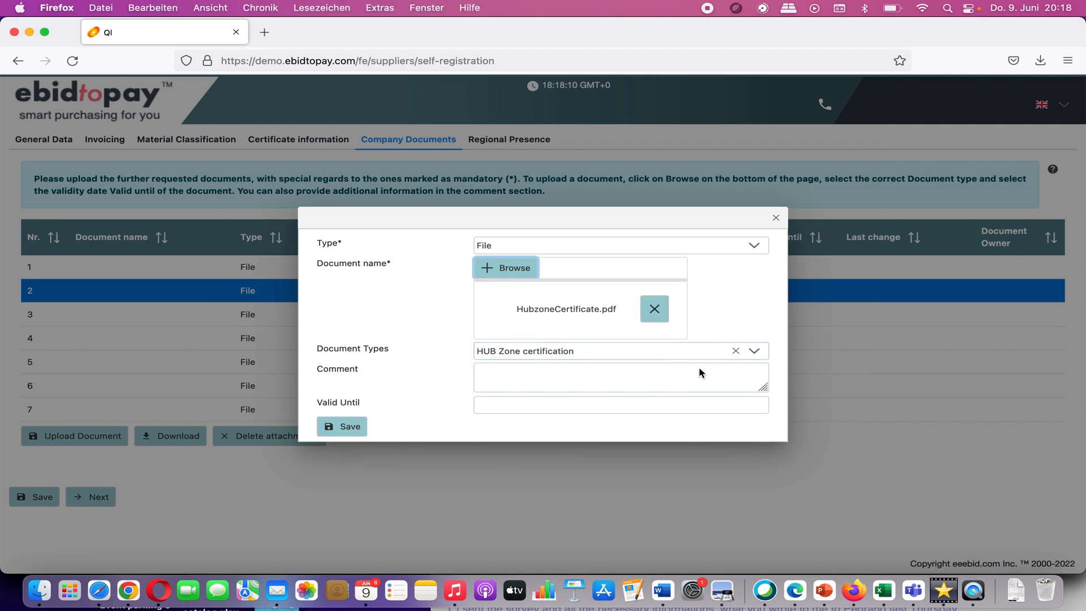
Step: Set Valid Until to 10 November 2022 and save the HUB Zone document
{"action": "left_click", "coordinate": [758, 404]}
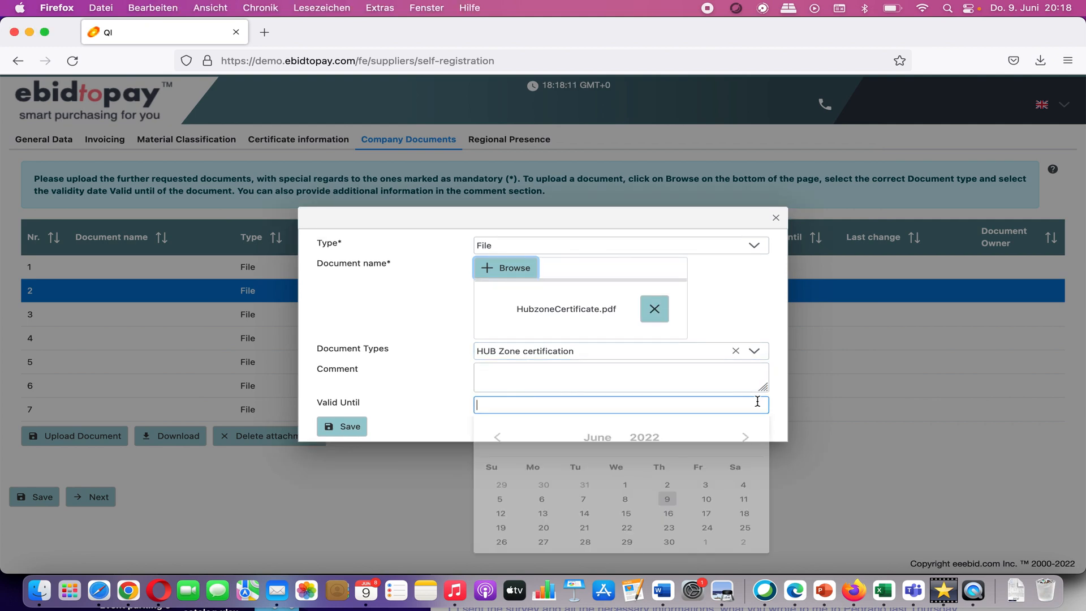
{"action": "left_click", "coordinate": [747, 441]}
{"action": "left_click", "coordinate": [747, 441]}
{"action": "left_click", "coordinate": [746, 441]}
{"action": "left_click", "coordinate": [745, 441]}
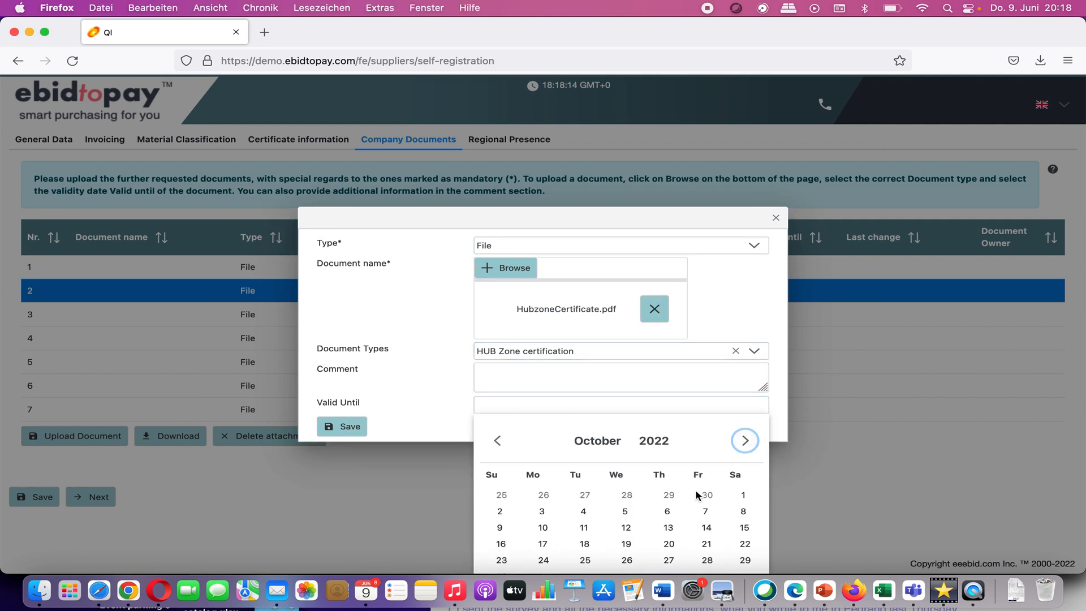
{"action": "left_click", "coordinate": [745, 441]}
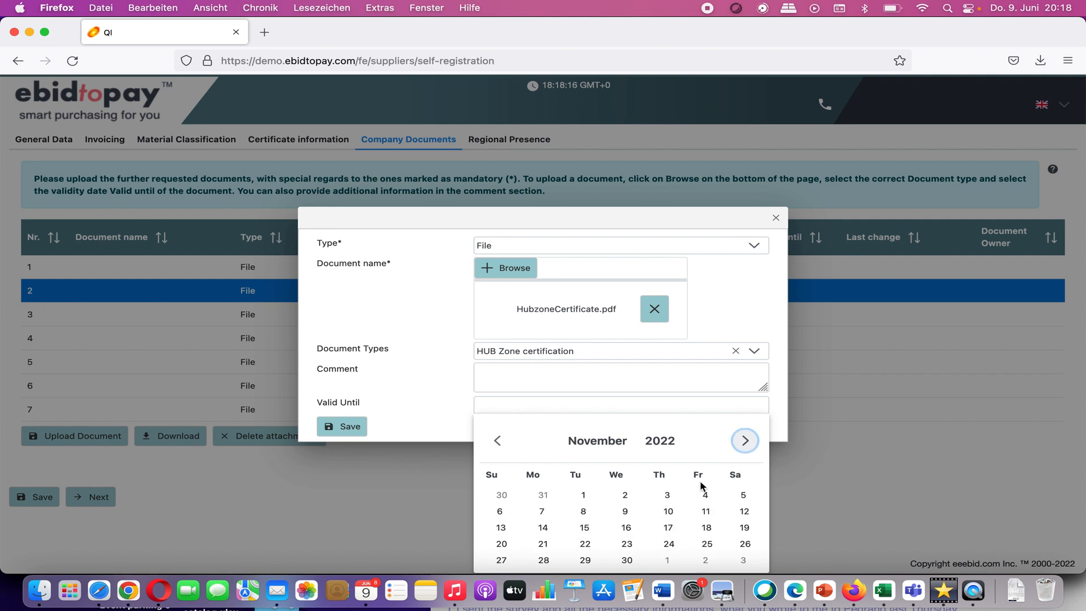
{"action": "left_click", "coordinate": [666, 511]}
{"action": "left_click", "coordinate": [328, 428]}
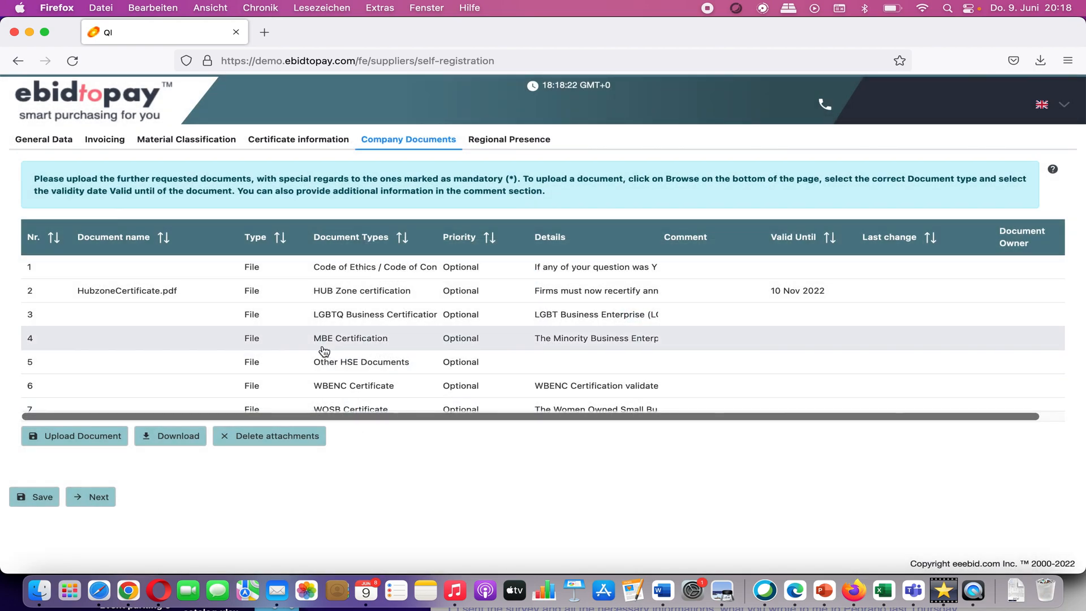
Step: Attach LGBTQ_Business_Certificate.pdf, found by searching 'lgbtq', to the LGBTQ Business Certification row
{"action": "left_click", "coordinate": [320, 320]}
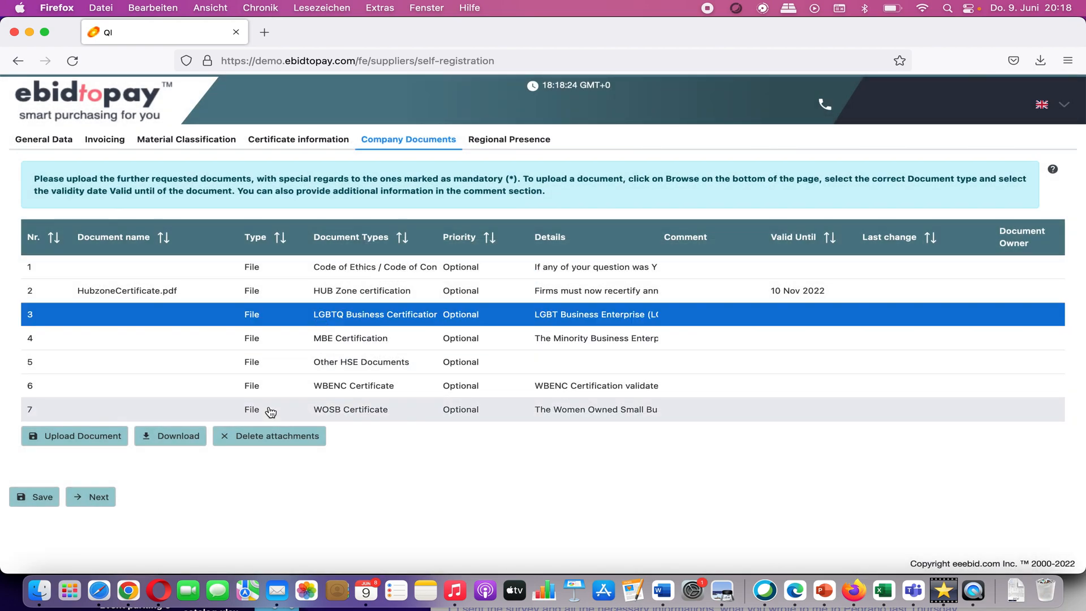
{"action": "left_click", "coordinate": [92, 443]}
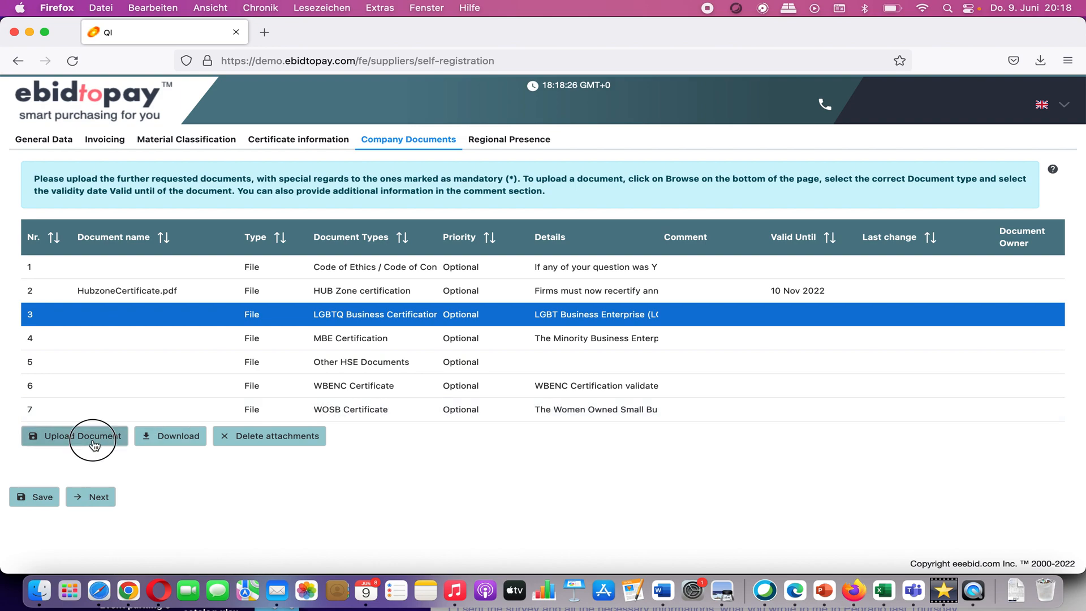
{"action": "left_click", "coordinate": [527, 293]}
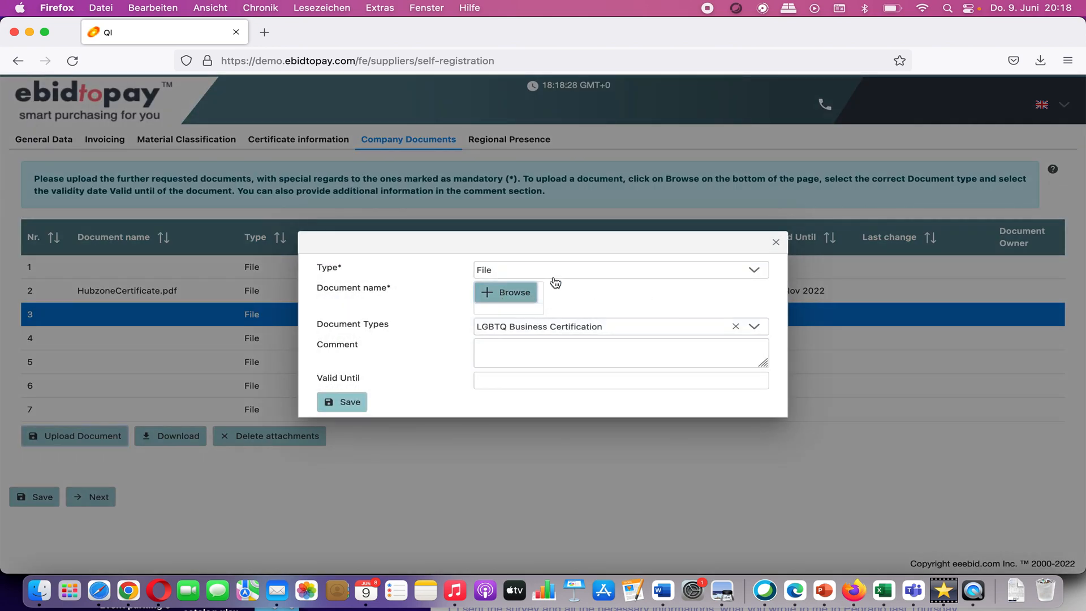
{"action": "left_click", "coordinate": [752, 102]}
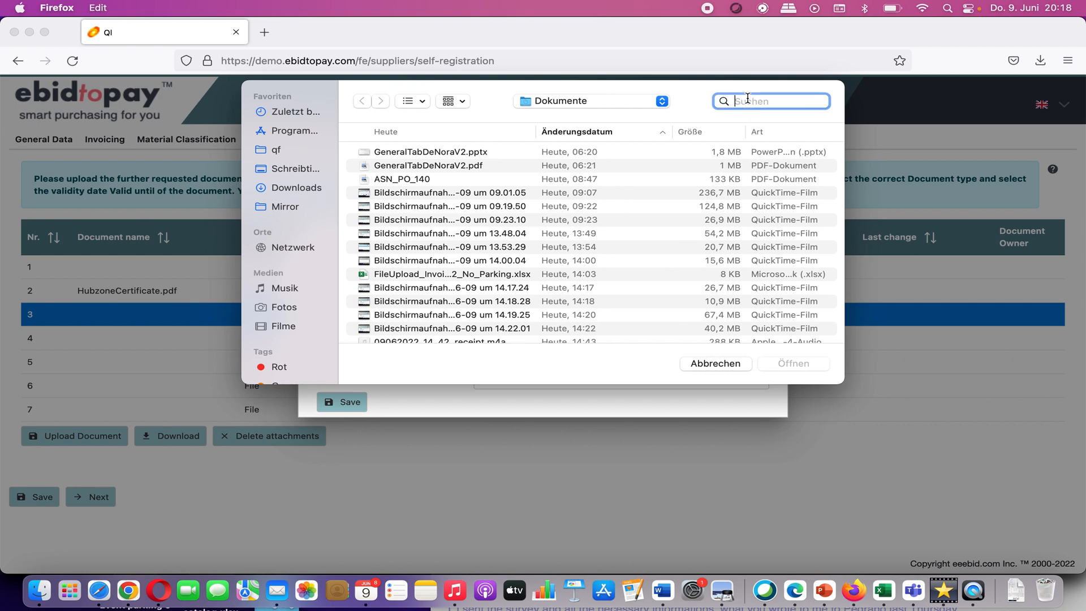
{"action": "type", "text": "lgbtq"}
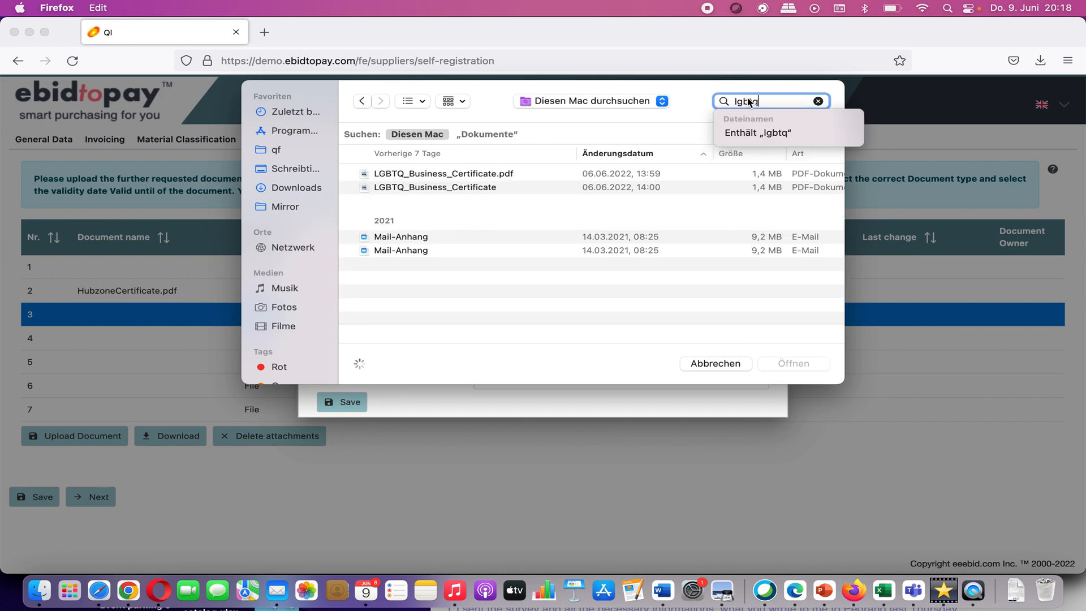
{"action": "left_click", "coordinate": [560, 174]}
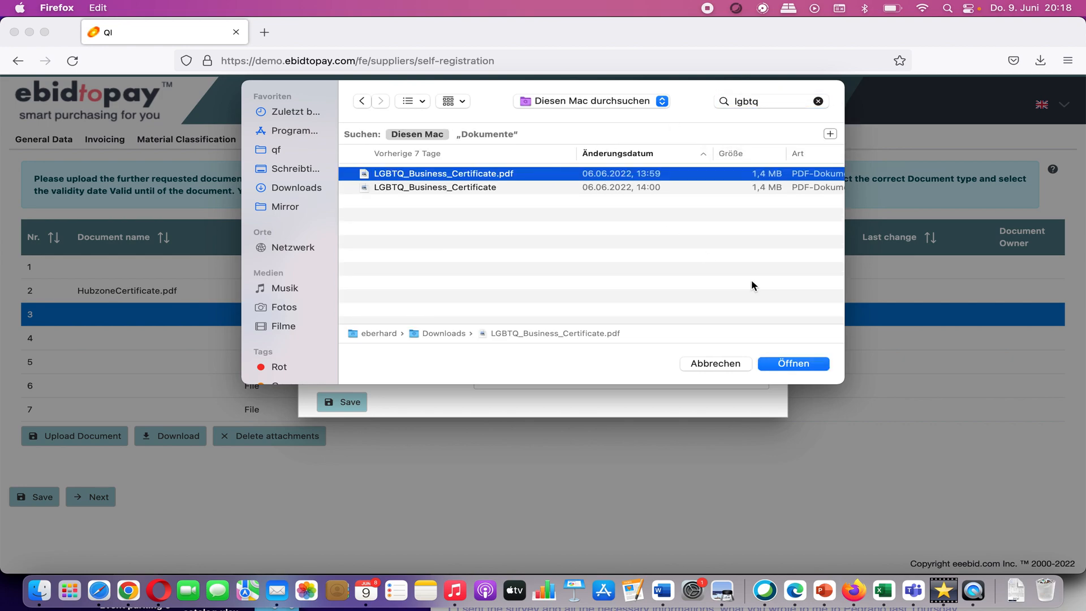
{"action": "left_click", "coordinate": [793, 363]}
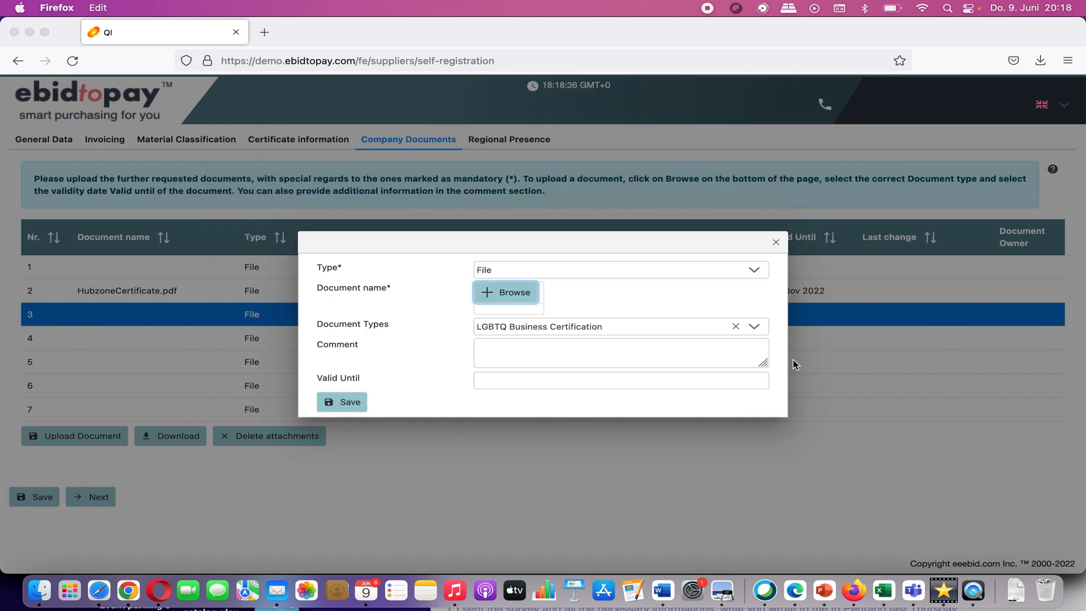
Step: Set Valid Until to 5 January 2023 and save the LGBTQ certificate upload
{"action": "left_click", "coordinate": [482, 403]}
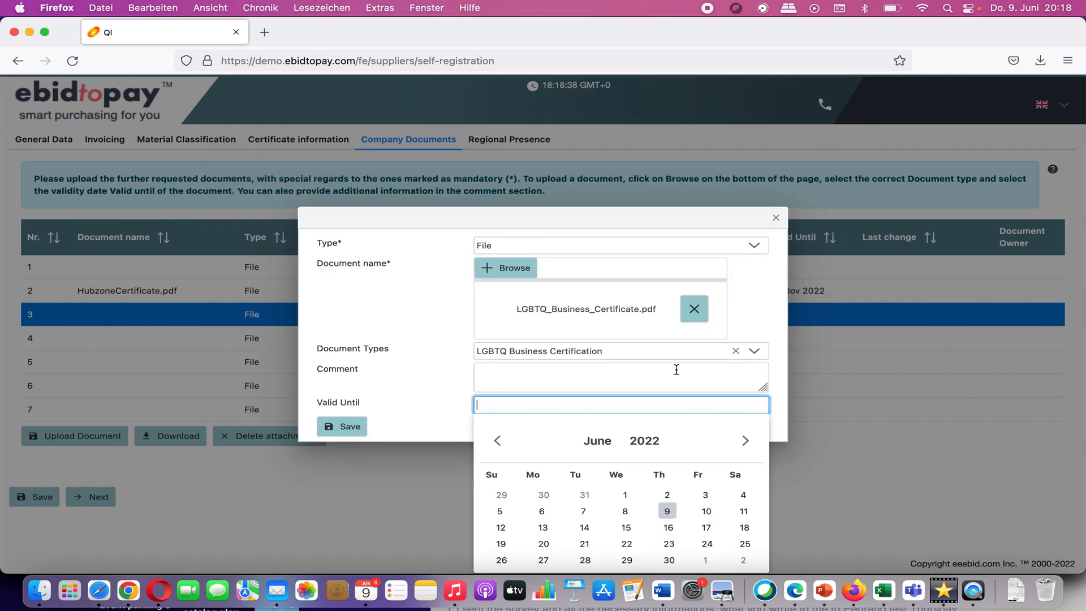
{"action": "left_click", "coordinate": [745, 440]}
{"action": "left_click", "coordinate": [746, 441]}
{"action": "left_click", "coordinate": [746, 441]}
{"action": "left_click", "coordinate": [746, 440]}
{"action": "left_click", "coordinate": [746, 440]}
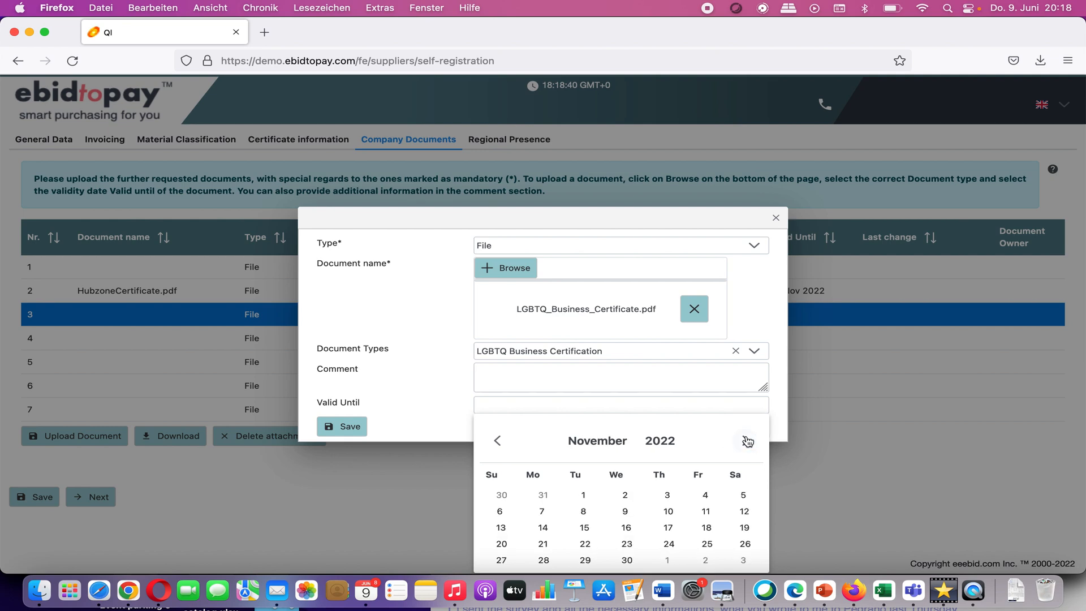
{"action": "left_click", "coordinate": [746, 441]}
{"action": "left_click", "coordinate": [746, 440]}
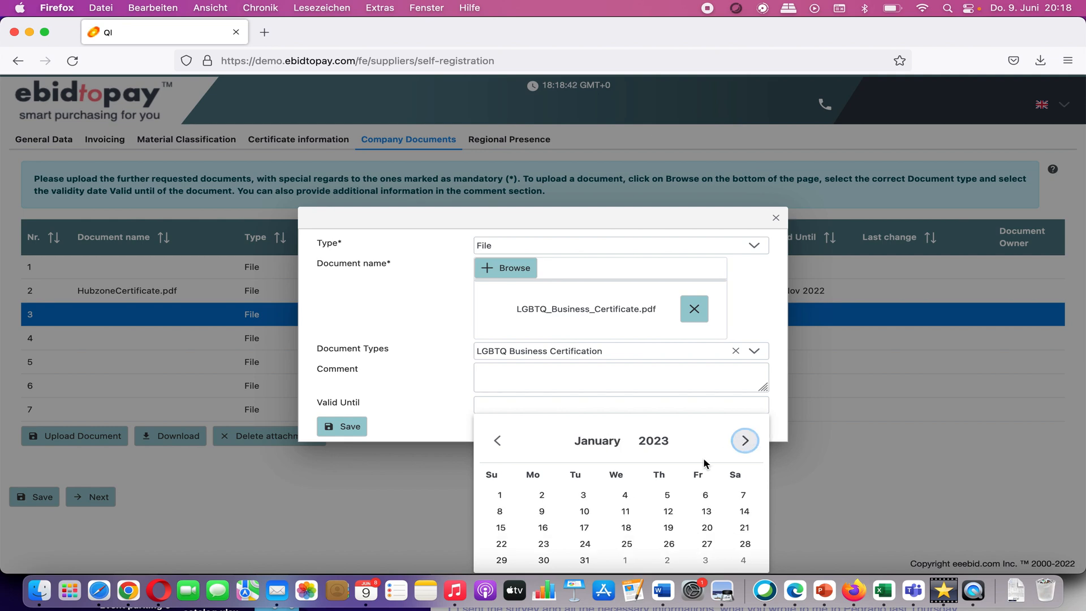
{"action": "left_click", "coordinate": [667, 495]}
{"action": "left_click", "coordinate": [347, 427]}
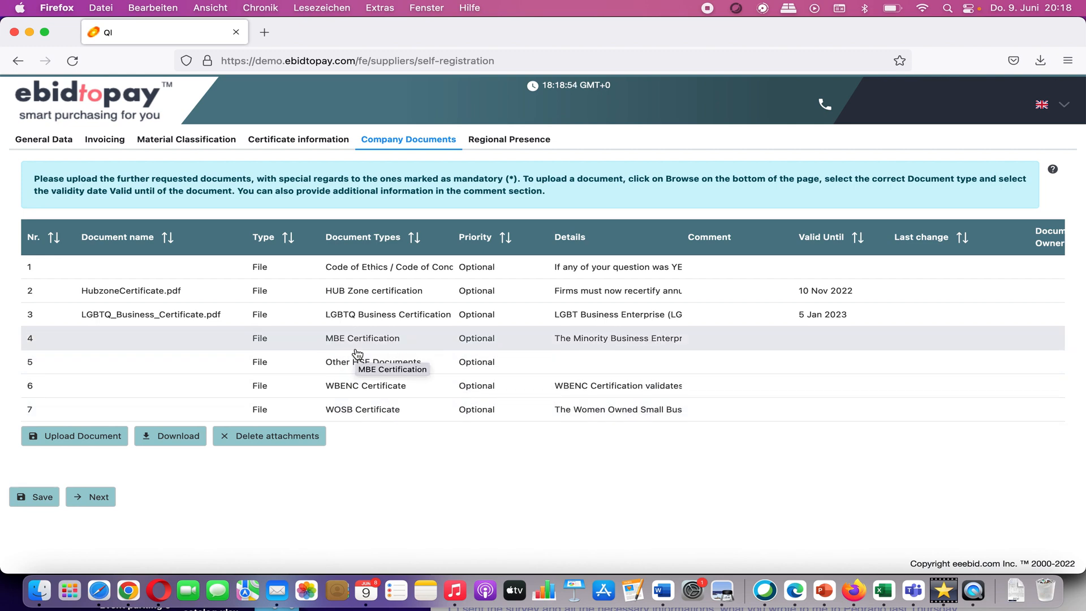
Step: On Regional Presence, add Germany (Western Europe) and Denmark (Northern Europe) to the chosen regions
{"action": "left_click", "coordinate": [500, 145]}
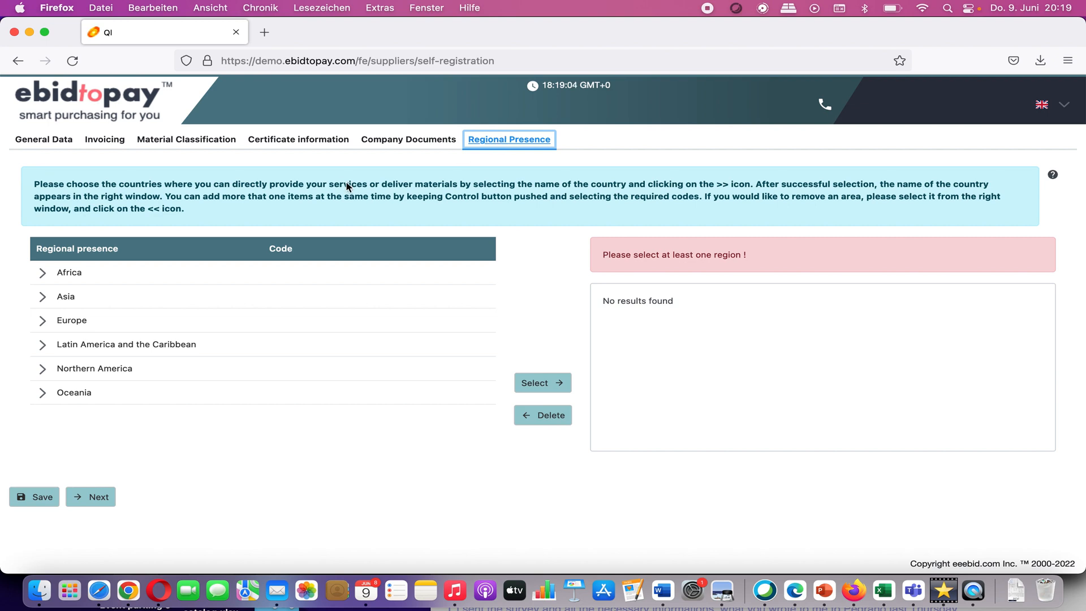
{"action": "left_click", "coordinate": [45, 323]}
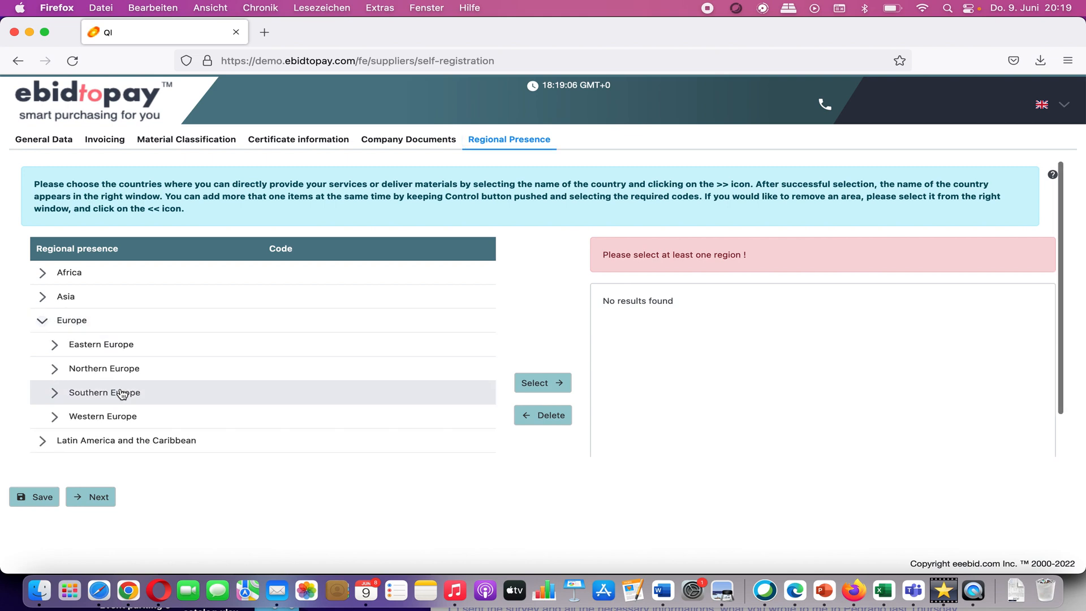
{"action": "left_click", "coordinate": [55, 417]}
{"action": "scroll", "coordinate": [179, 409], "scroll_direction": "down", "scroll_amount": 3}
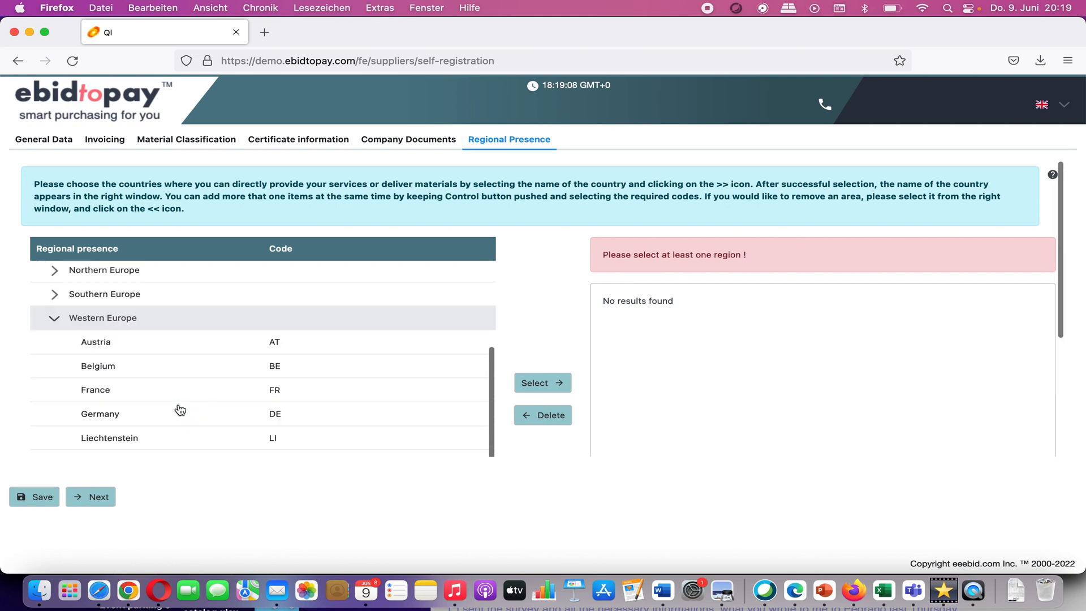
{"action": "left_click", "coordinate": [170, 425]}
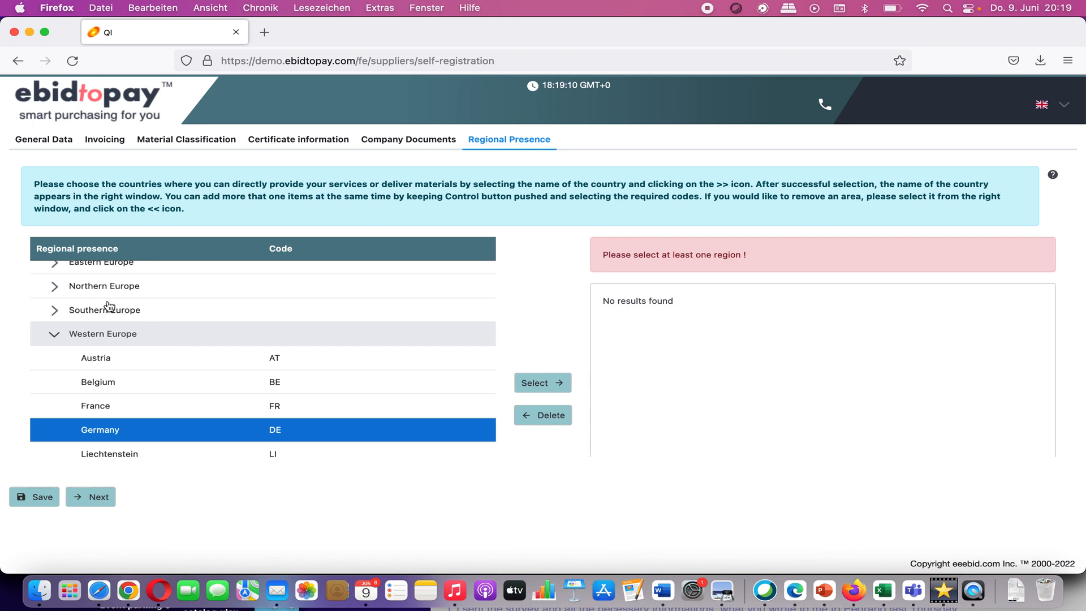
{"action": "left_click", "coordinate": [55, 287]}
{"action": "left_click", "coordinate": [145, 333]}
{"action": "left_click", "coordinate": [547, 383]}
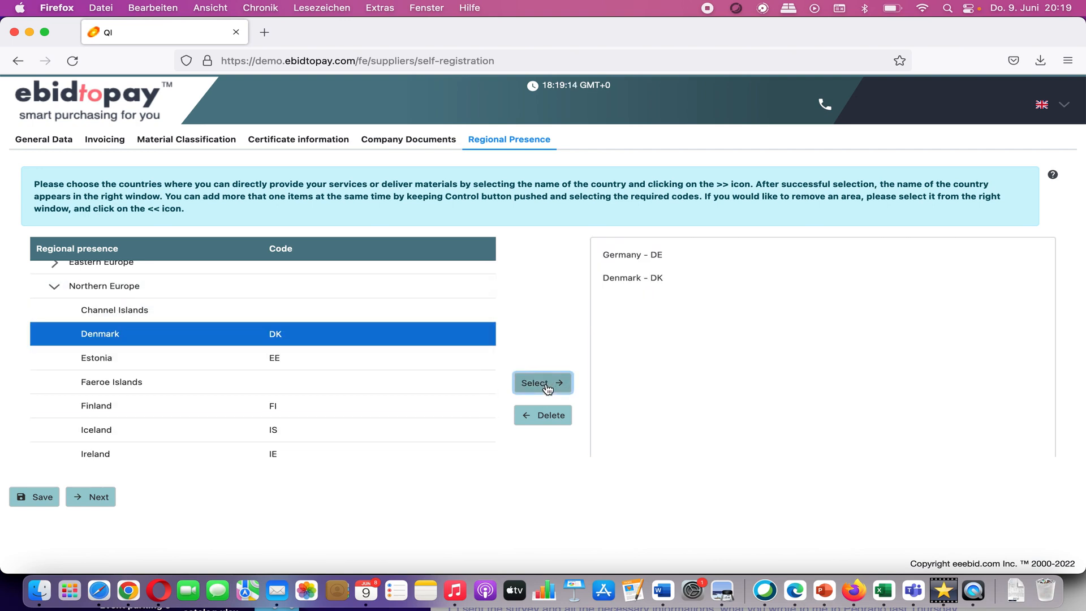
Step: Save the regional presence and continue to the next registration page
{"action": "scroll", "coordinate": [215, 398], "scroll_direction": "down", "scroll_amount": 1}
{"action": "scroll", "coordinate": [207, 392], "scroll_direction": "down", "scroll_amount": 3}
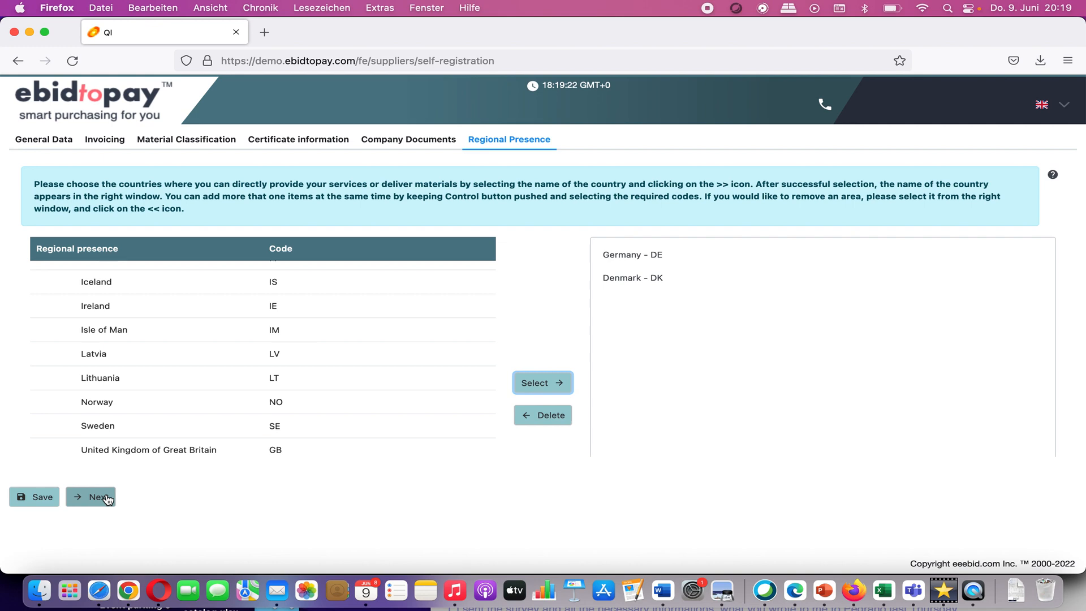
{"action": "left_click", "coordinate": [41, 500]}
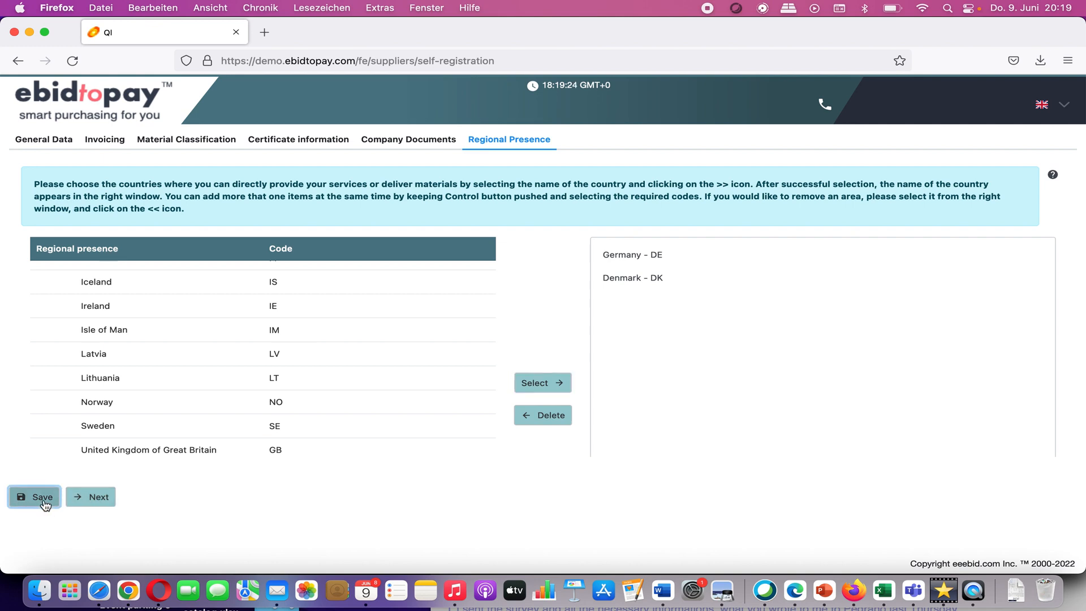
{"action": "left_click", "coordinate": [88, 500]}
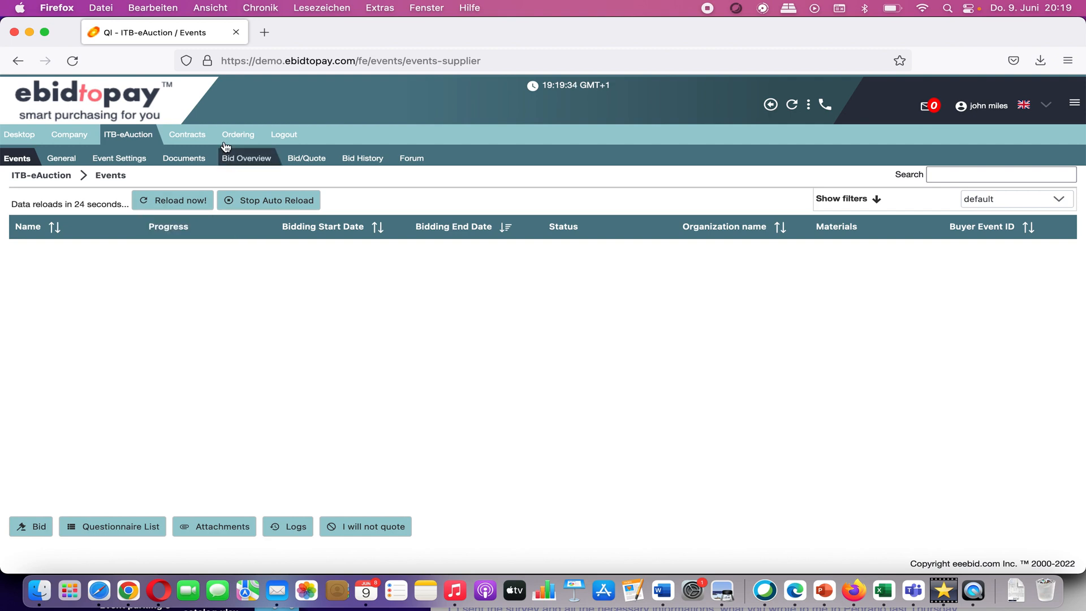
Step: Switch to the Chrome window with the buyer's Supplier Status page for DBW GmbH
{"action": "mouse_move", "coordinate": [232, 138]}
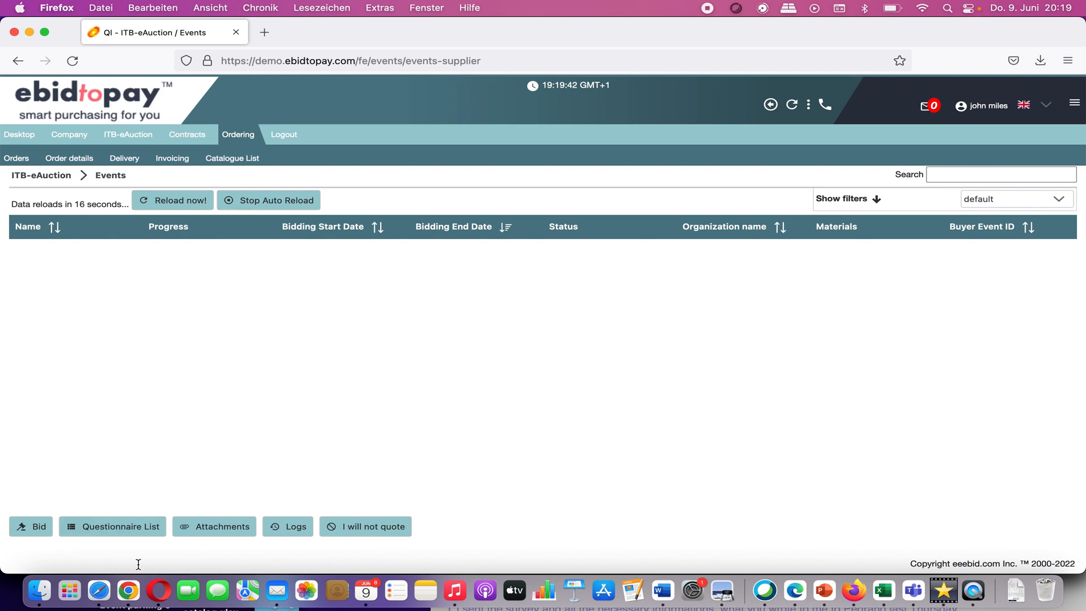
{"action": "left_click", "coordinate": [129, 590]}
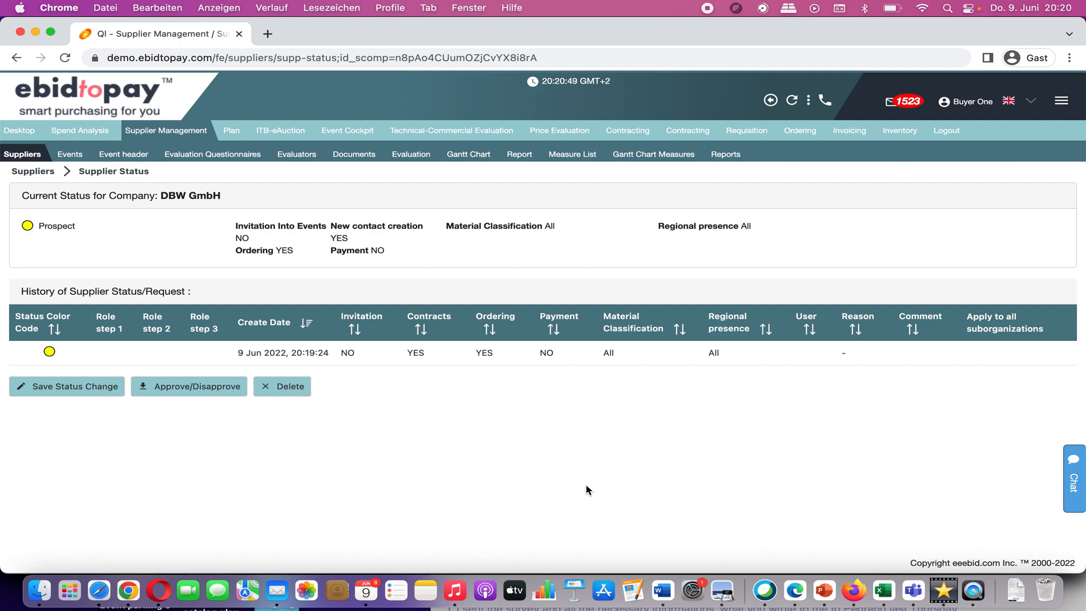
Step: Start a status change for DBW GmbH: Approved, with invitation into events and payment set to YES
{"action": "left_click", "coordinate": [123, 354]}
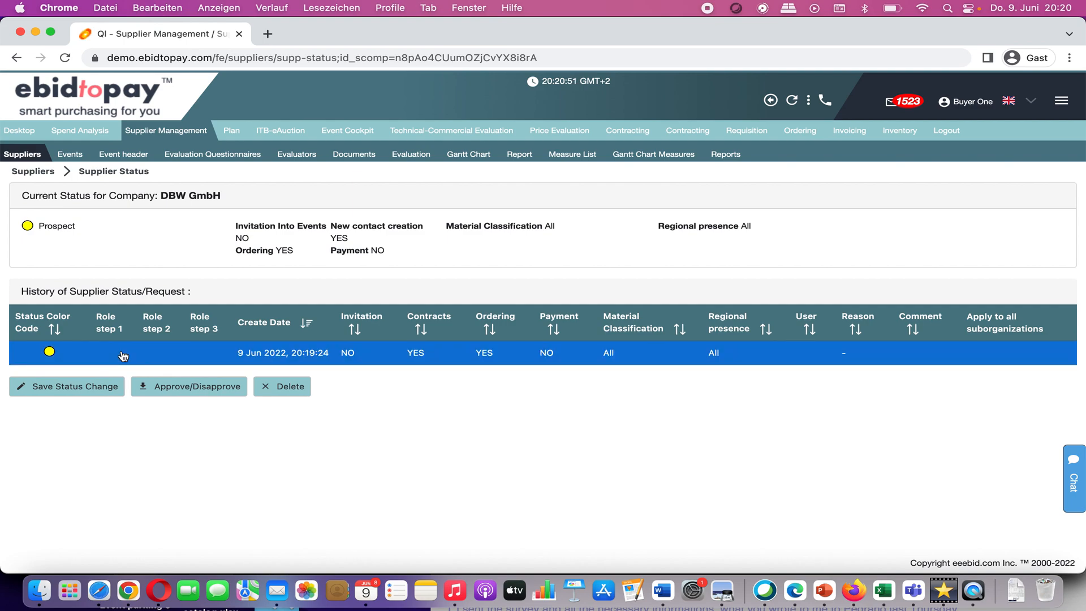
{"action": "left_click", "coordinate": [87, 388]}
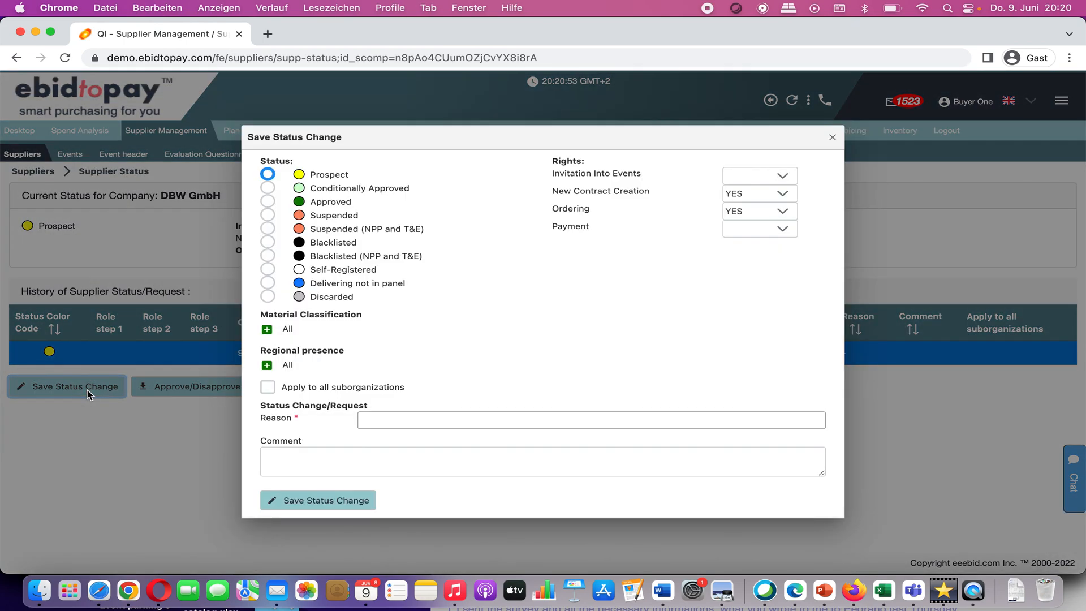
{"action": "left_click", "coordinate": [268, 202]}
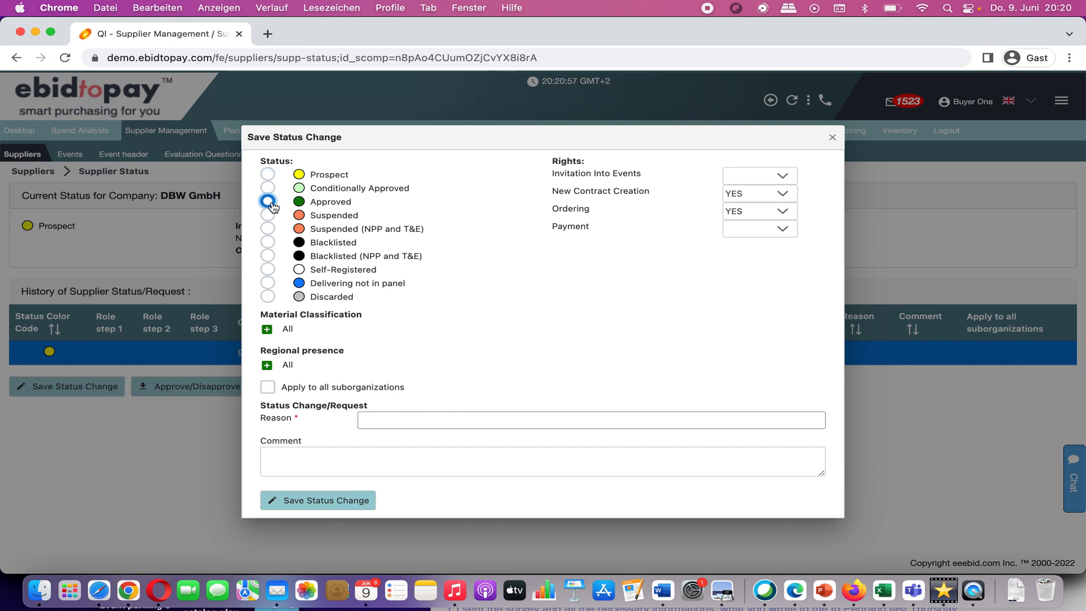
{"action": "left_click", "coordinate": [785, 176]}
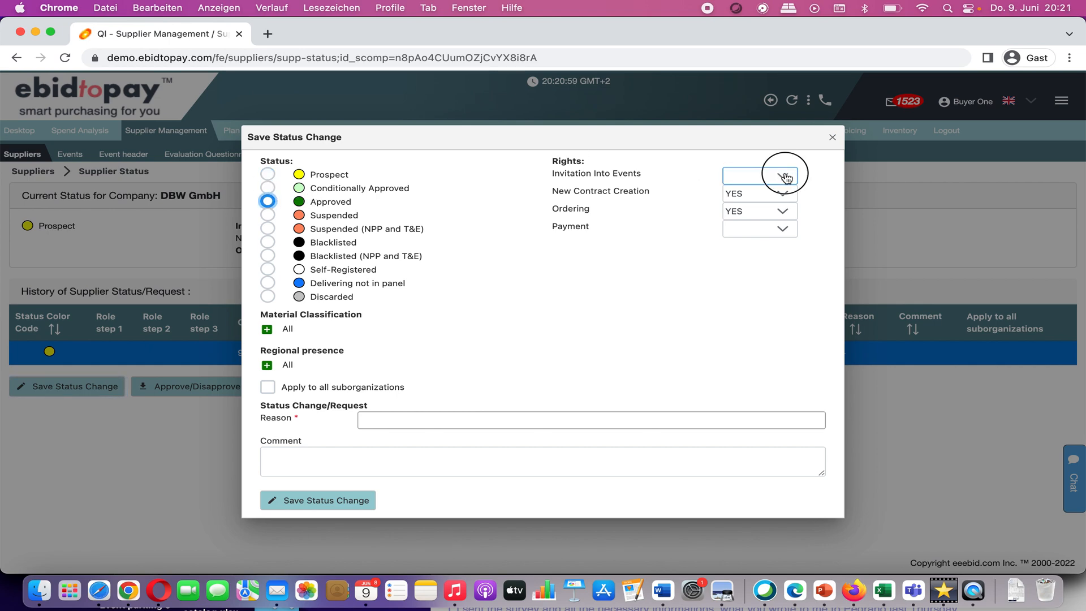
{"action": "left_click", "coordinate": [773, 202]}
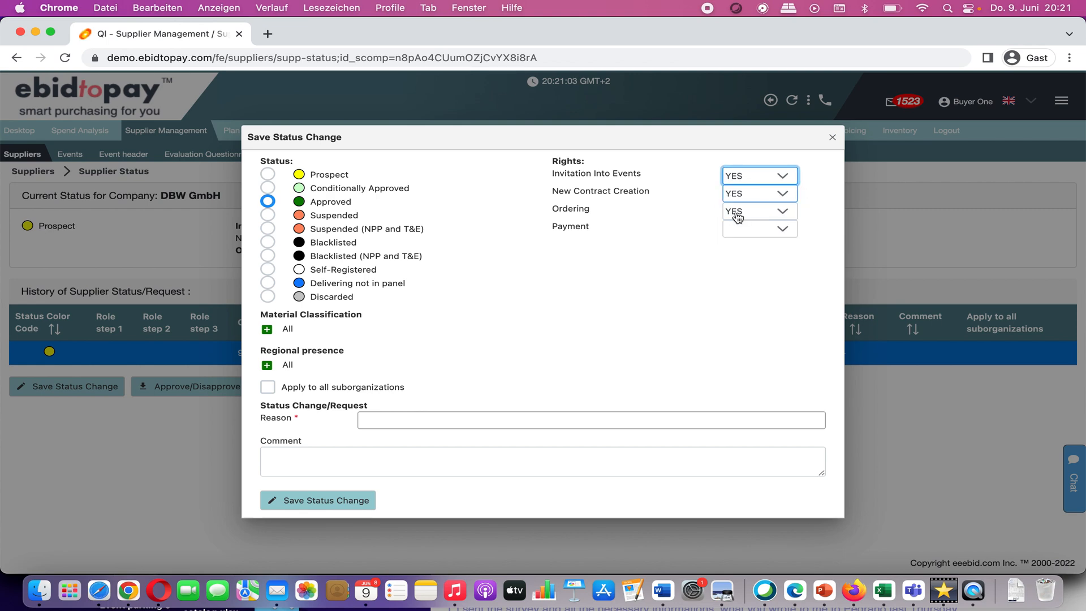
{"action": "left_click", "coordinate": [781, 229]}
{"action": "left_click", "coordinate": [768, 256]}
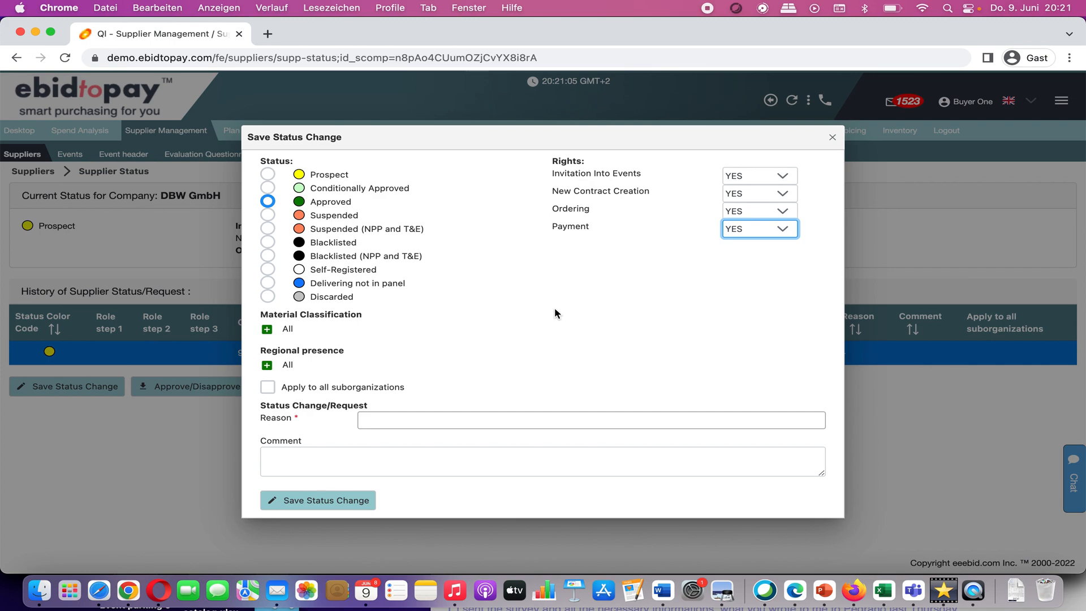
Step: Add Germany from Western Europe as the supplier's regional presence
{"action": "left_click", "coordinate": [268, 365]}
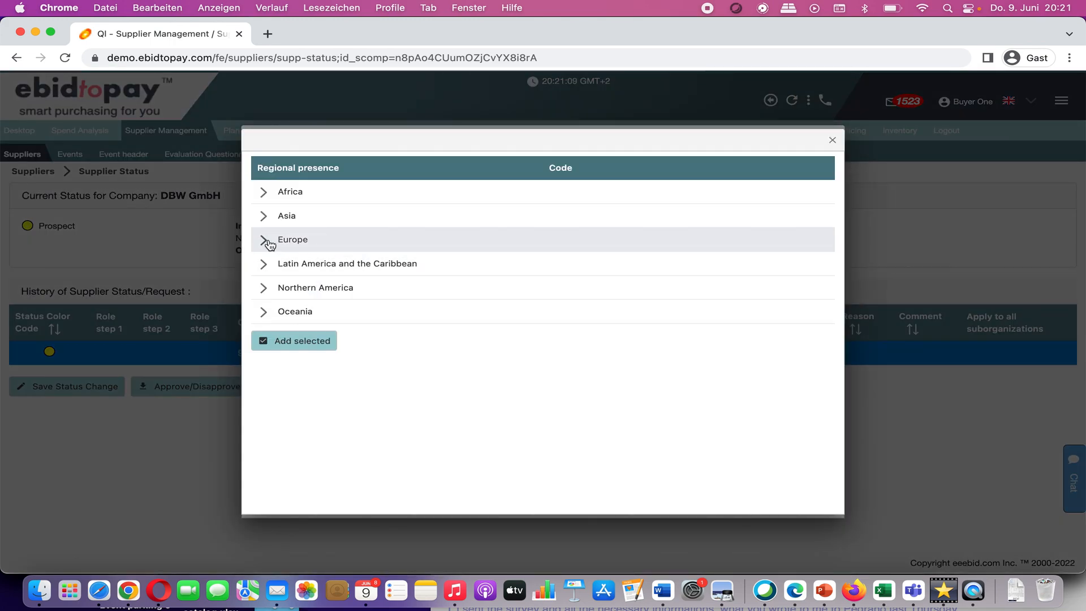
{"action": "left_click", "coordinate": [263, 240]}
{"action": "left_click", "coordinate": [285, 336]}
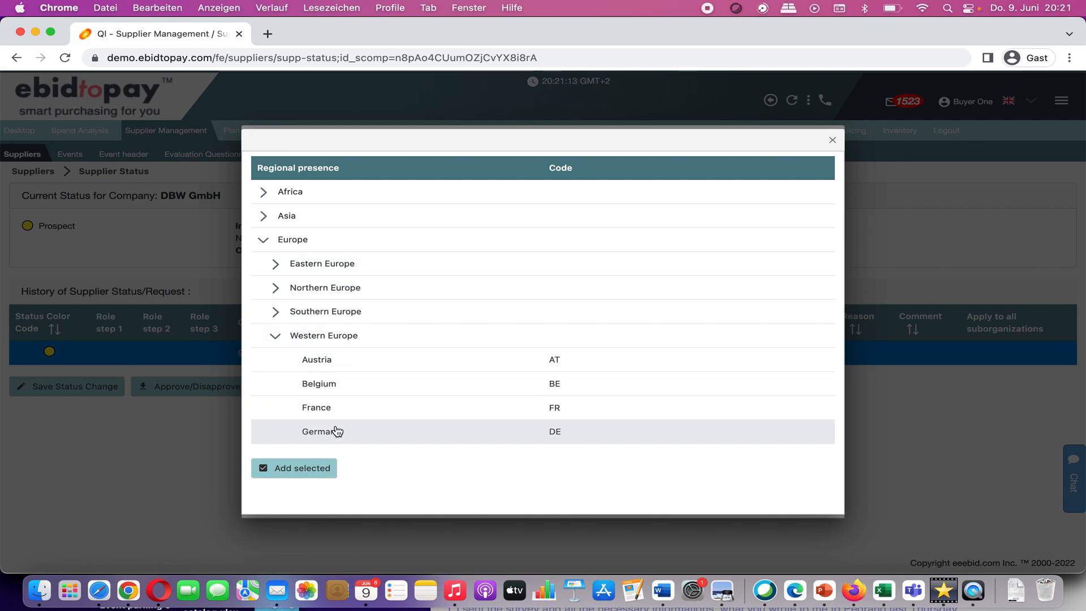
{"action": "left_click", "coordinate": [337, 432]}
{"action": "left_click", "coordinate": [315, 468]}
Step: Enter the reason 'that I saw samples and they are truely great' and save the status change
{"action": "left_click", "coordinate": [376, 424]}
{"action": "type", "text": "that I saw sa"}
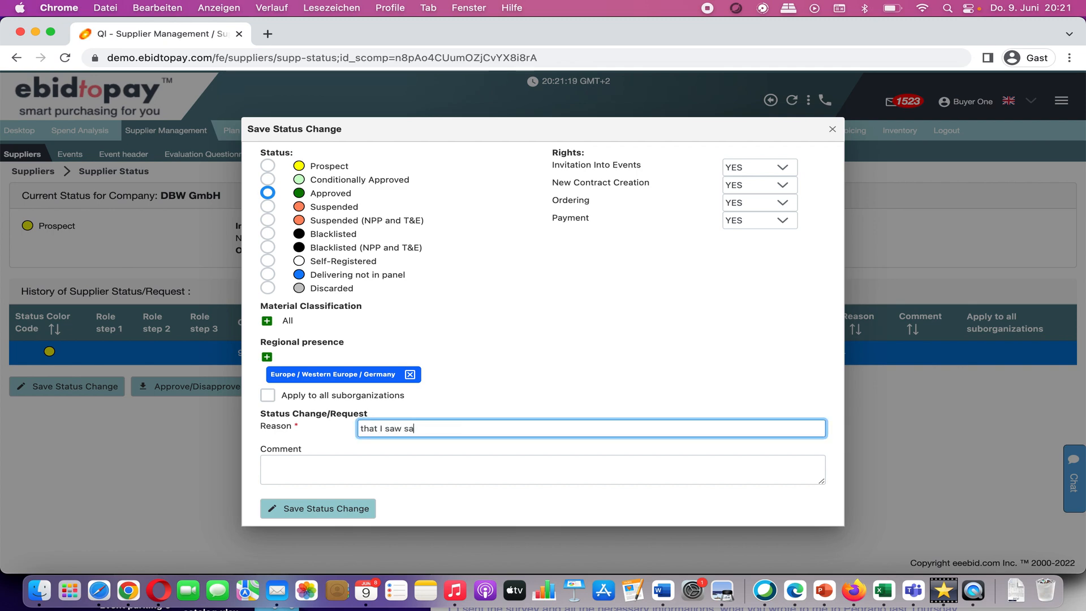
{"action": "type", "text": "mples and they a"}
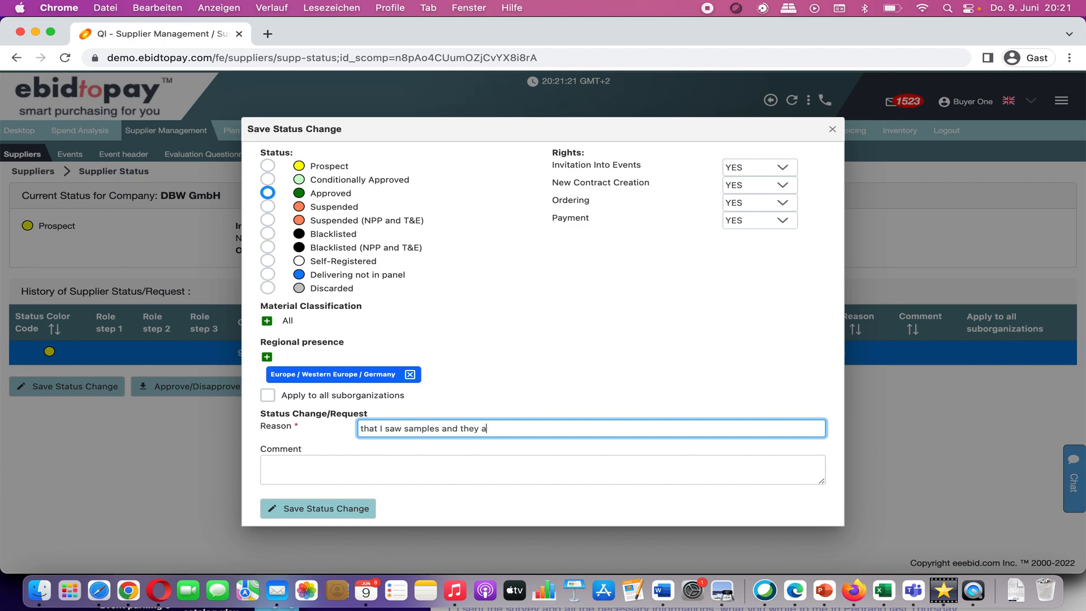
{"action": "type", "text": "re truely great"}
{"action": "left_click", "coordinate": [337, 512]}
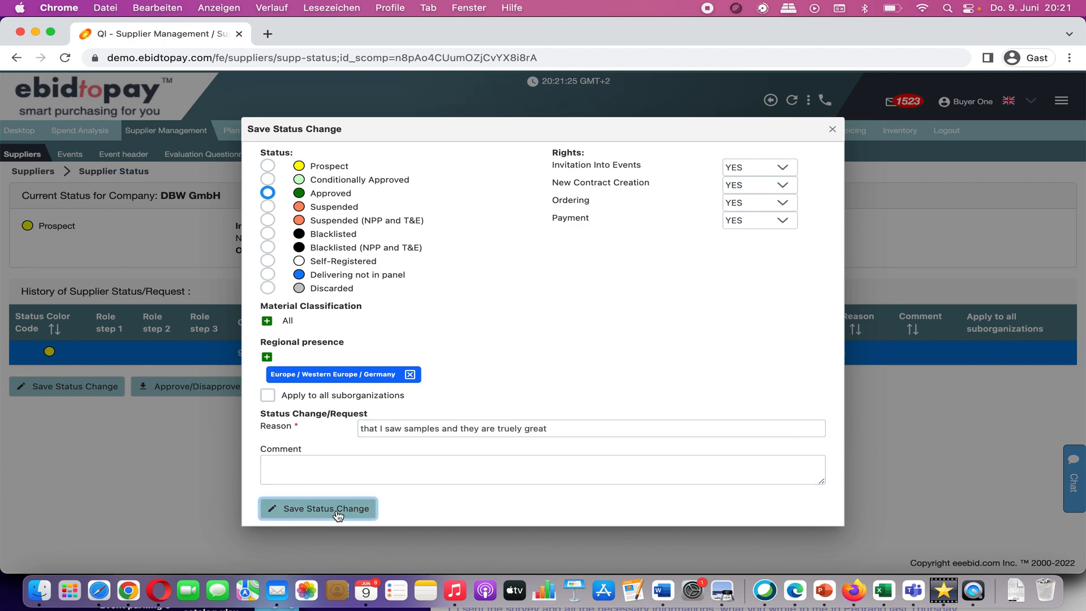
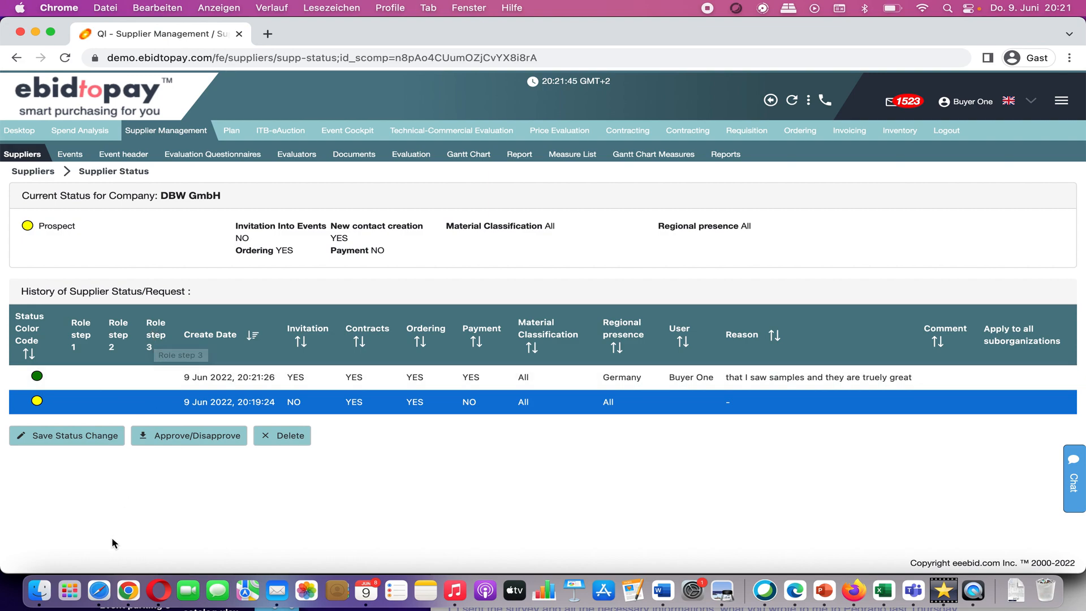
Step: Reload the Finance Approver's ebidtopay dashboard in Safari to show the new DBW GmbH task
{"action": "left_click", "coordinate": [102, 591]}
{"action": "left_click", "coordinate": [611, 36]}
{"action": "key", "text": "Return"}
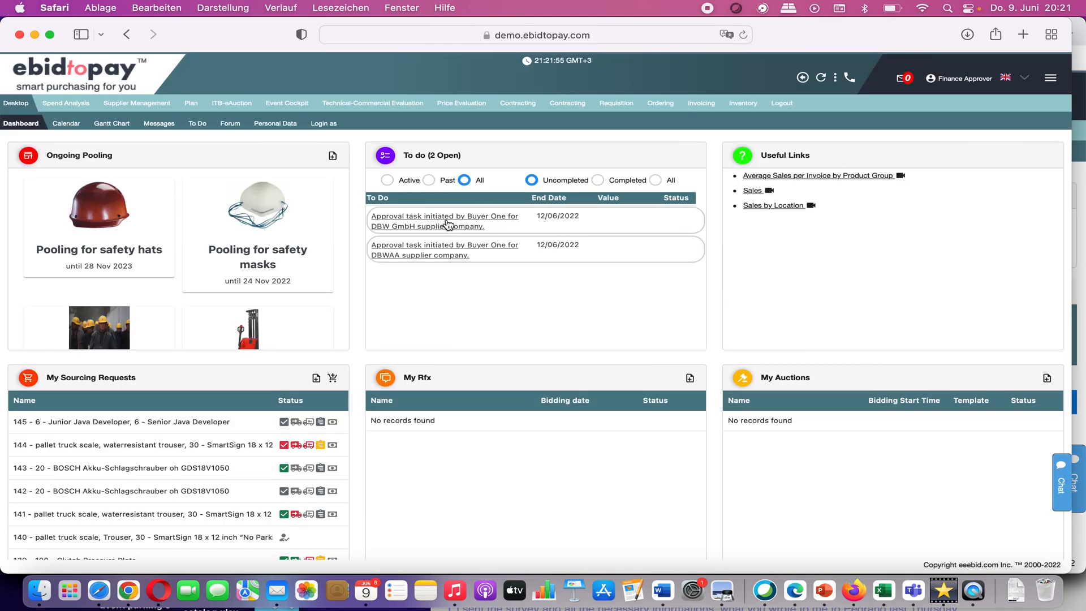
Step: Mark all eight DBW GmbH checklist documents Accepted, from NDA to Other documentation, and approve
{"action": "left_click", "coordinate": [447, 225]}
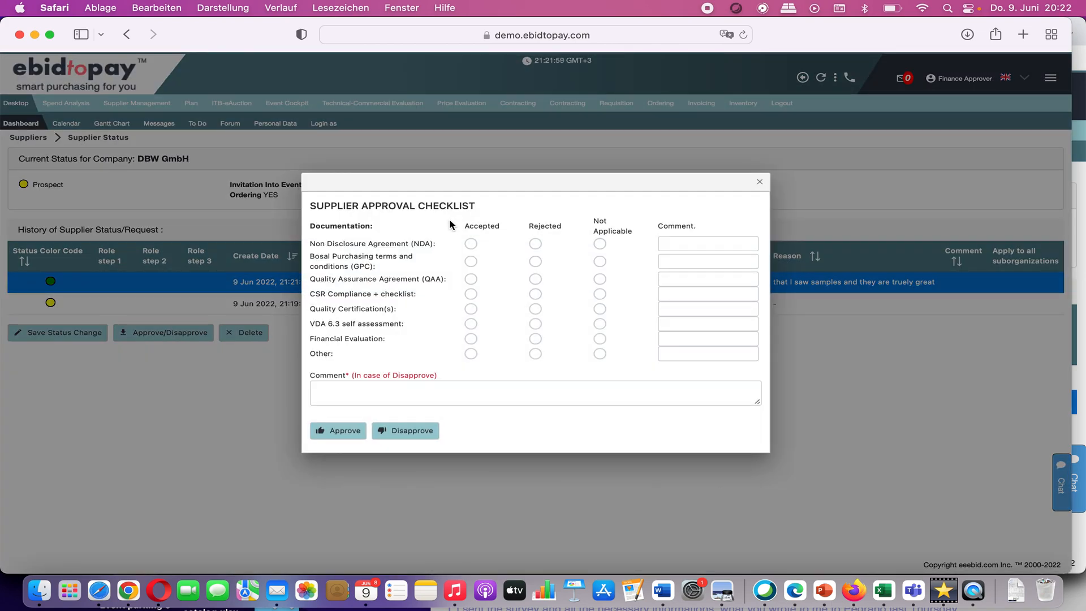
{"action": "left_click", "coordinate": [471, 245]}
{"action": "left_click", "coordinate": [472, 261]}
{"action": "left_click", "coordinate": [472, 278]}
{"action": "left_click", "coordinate": [472, 294]}
{"action": "left_click", "coordinate": [471, 309]}
{"action": "left_click", "coordinate": [471, 323]}
{"action": "left_click", "coordinate": [471, 339]}
{"action": "left_click", "coordinate": [471, 353]}
{"action": "left_click", "coordinate": [477, 389]}
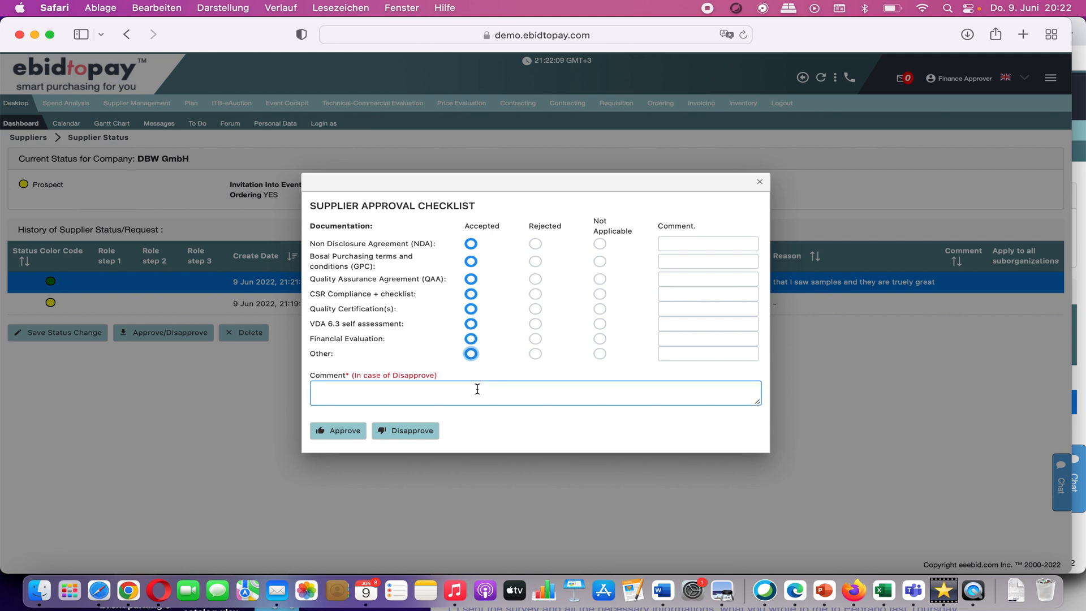
{"action": "left_click", "coordinate": [354, 437]}
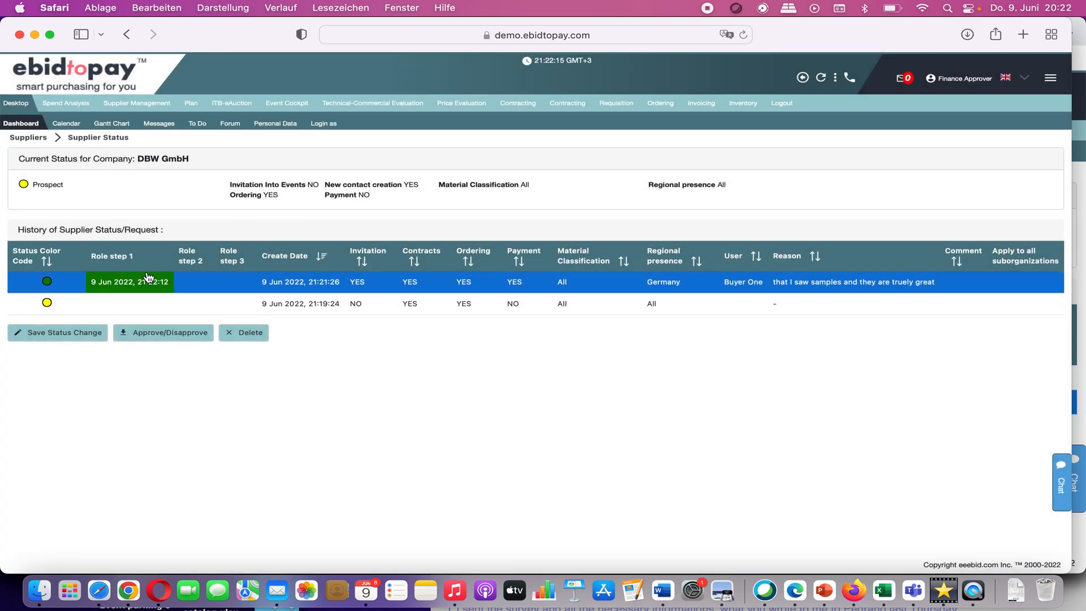
{"action": "mouse_move", "coordinate": [146, 280]}
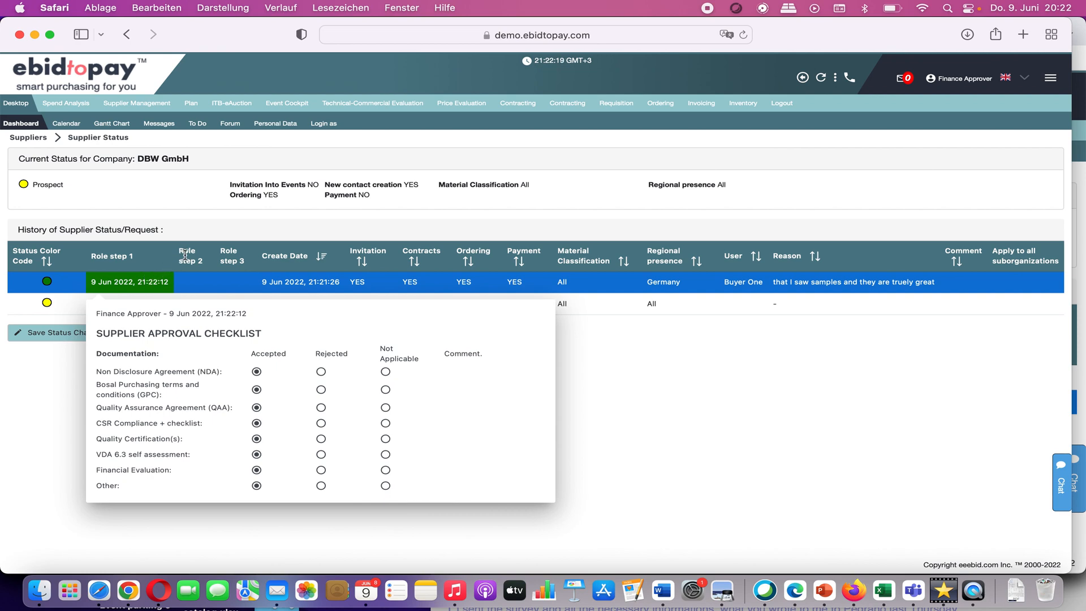
Step: Reload the legal approver's ebidtopay dashboard in Opera
{"action": "left_click", "coordinate": [167, 601]}
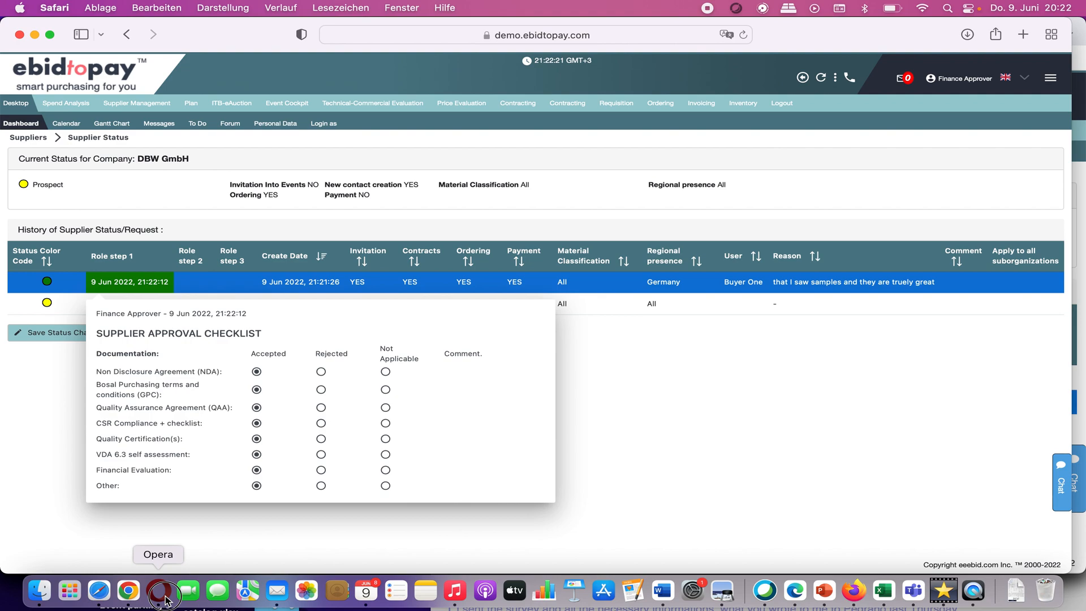
{"action": "left_click", "coordinate": [502, 51]}
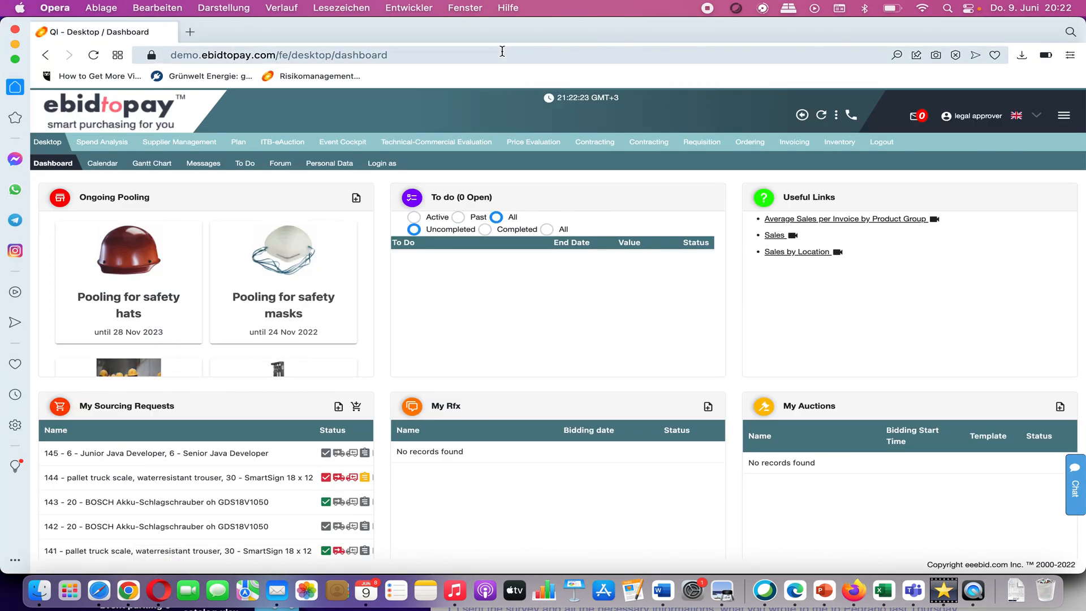
{"action": "key", "text": "Return"}
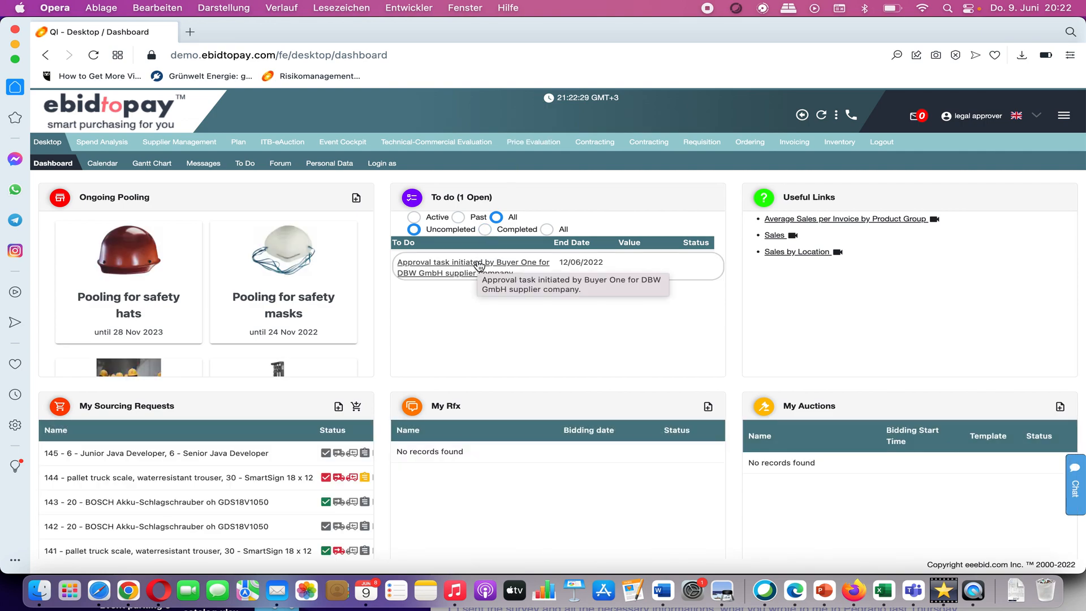
Step: Approve the DBW GmbH task with the comment 'NDA seems in order and nothing worrisome'
{"action": "left_click", "coordinate": [479, 264]}
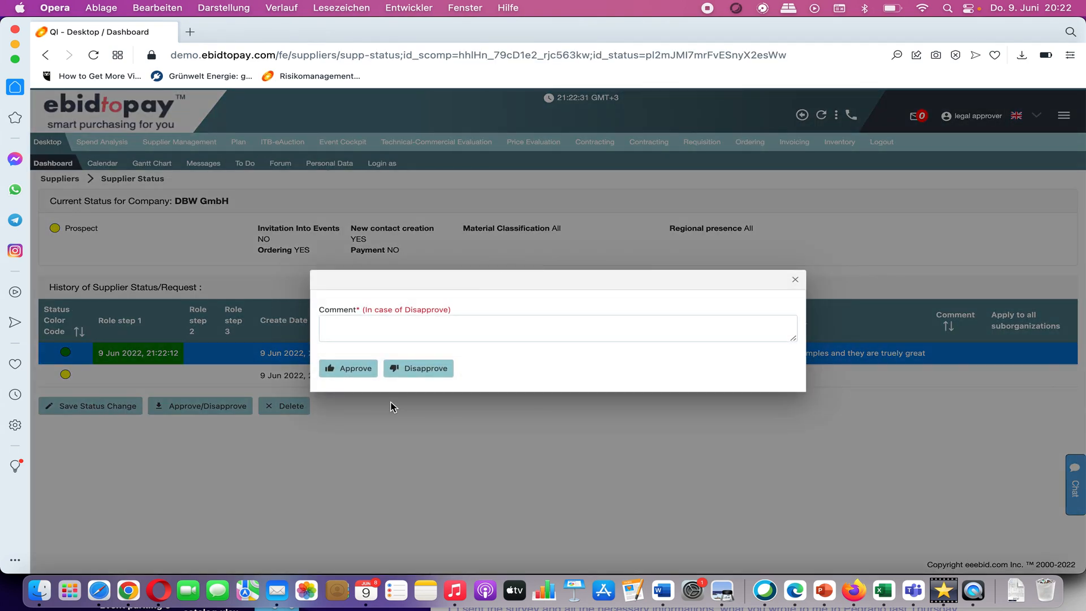
{"action": "left_click", "coordinate": [356, 324]}
{"action": "type", "text": "NDA seems in order and nothing "}
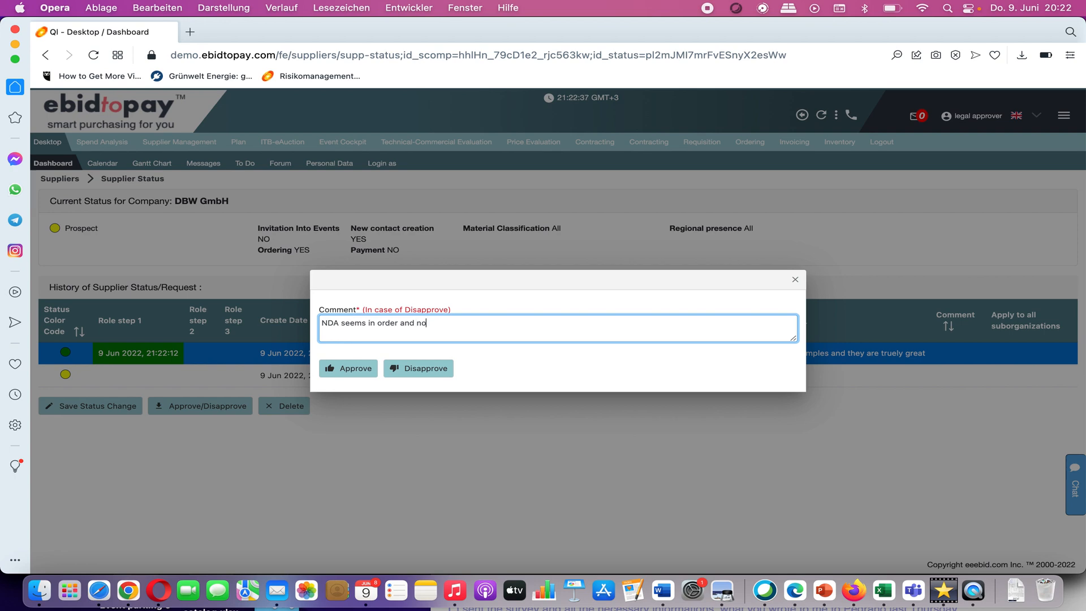
{"action": "type", "text": "worrisome"}
{"action": "left_click", "coordinate": [341, 375]}
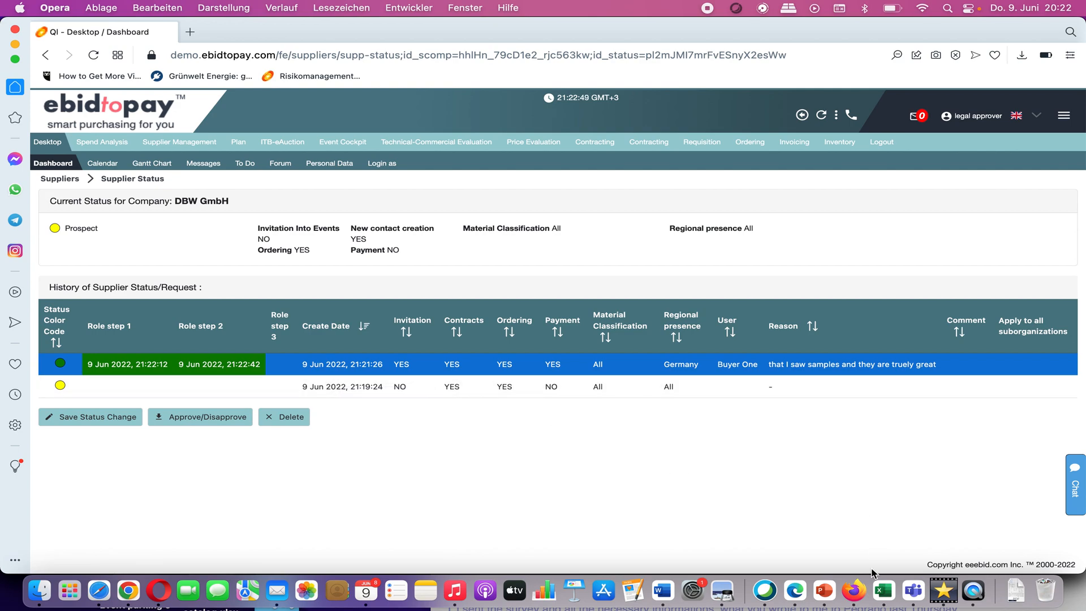
Step: As Head SCM, reload and give DBW GmbH's final step-3 approval, then open a blank tab
{"action": "left_click", "coordinate": [796, 591]}
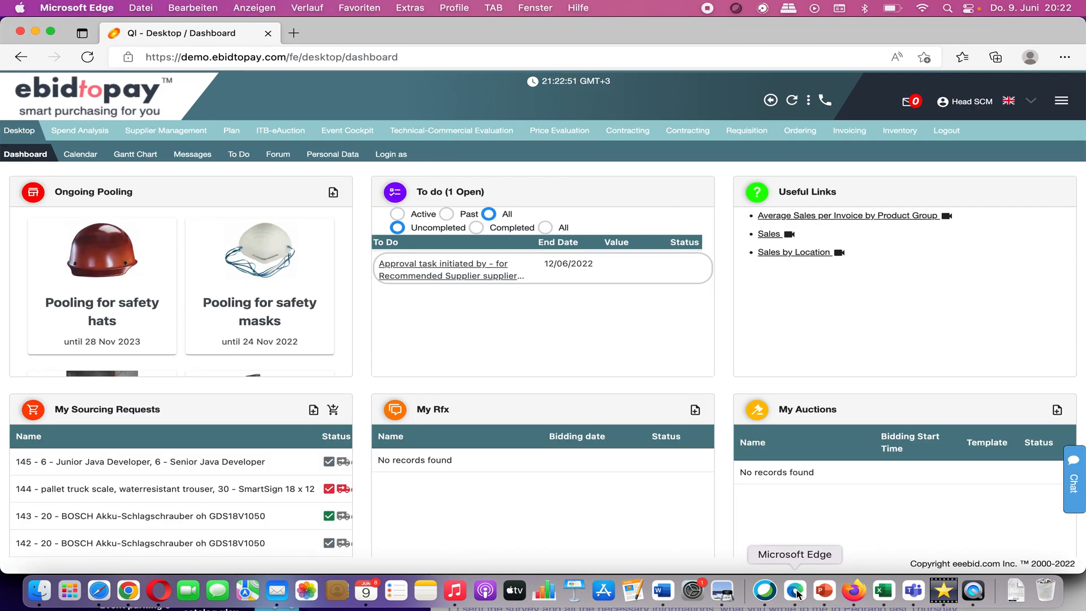
{"action": "left_click", "coordinate": [572, 59]}
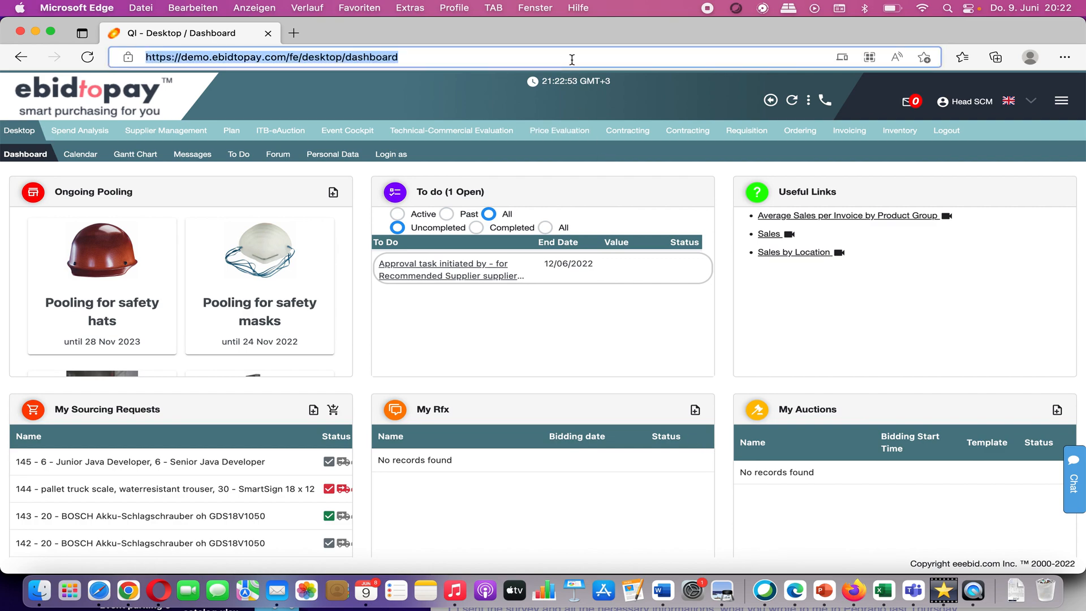
{"action": "key", "text": "Return"}
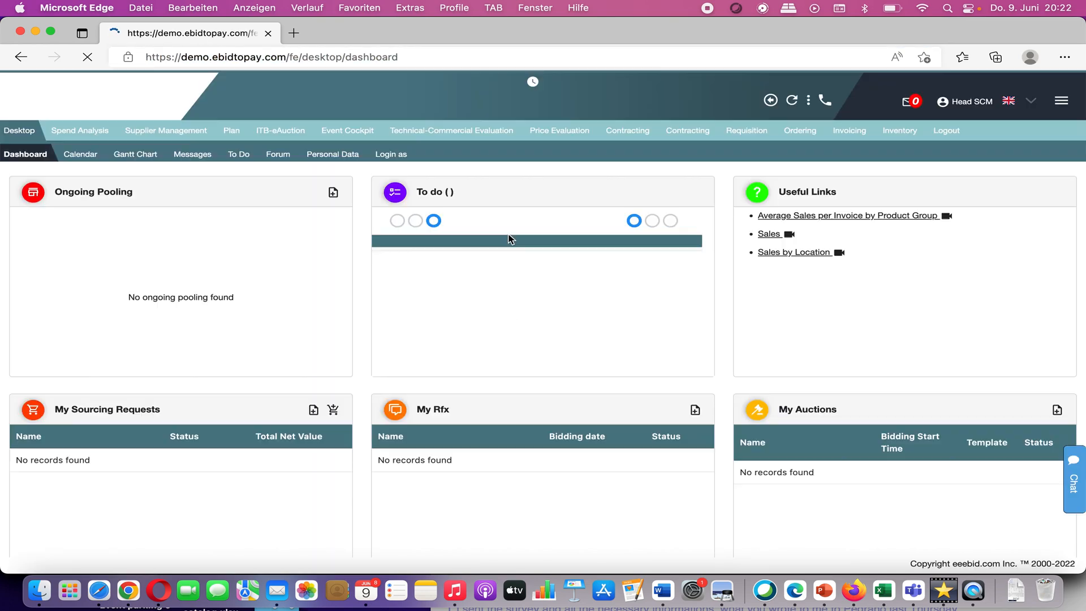
{"action": "left_click", "coordinate": [473, 273]}
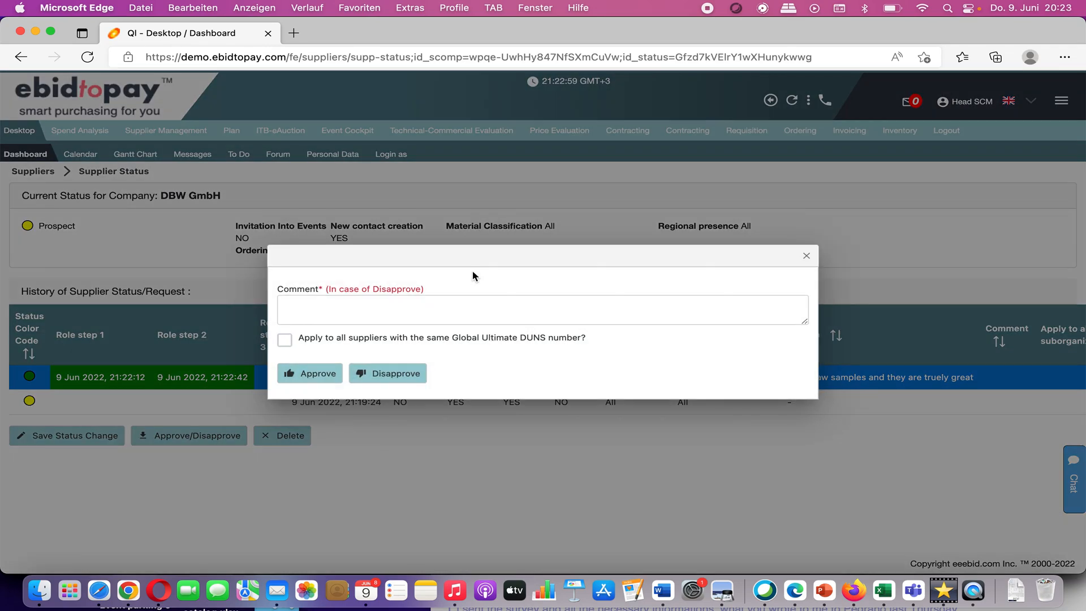
{"action": "left_click", "coordinate": [327, 377]}
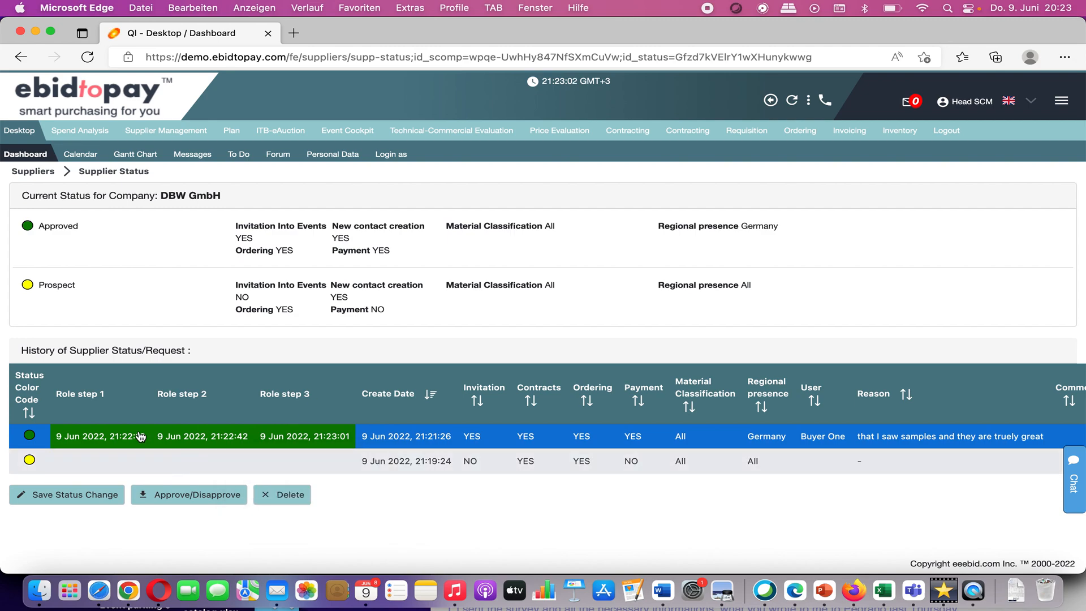
{"action": "mouse_move", "coordinate": [239, 451]}
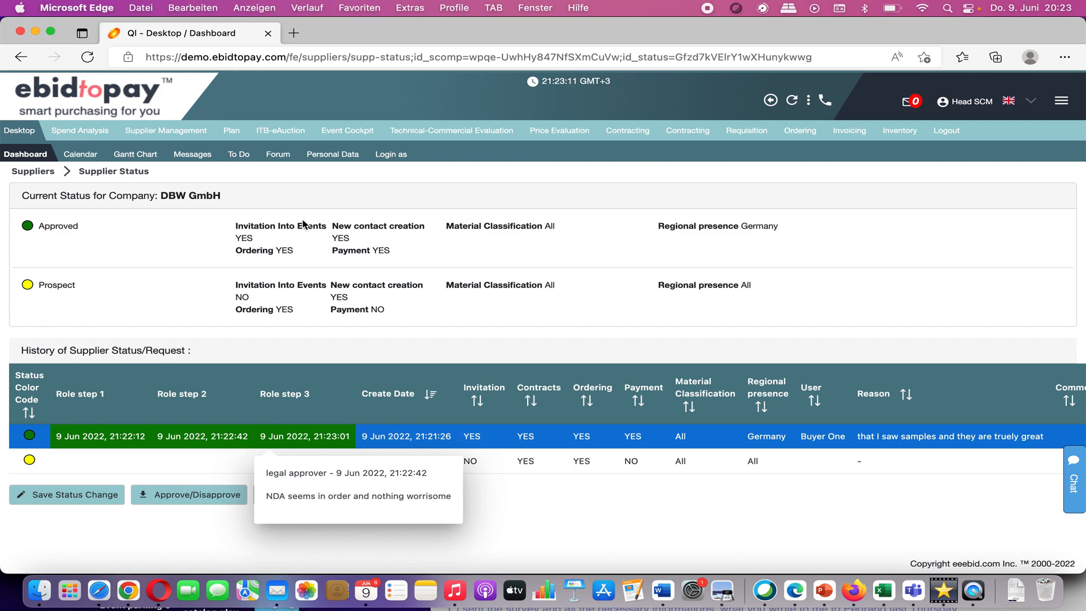
{"action": "left_click", "coordinate": [298, 34]}
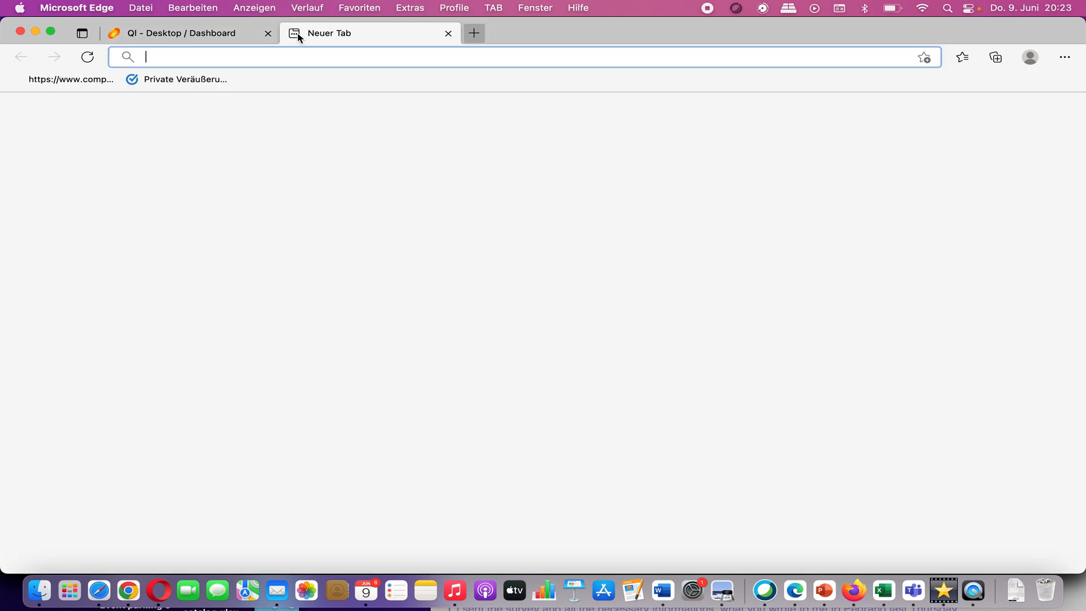
Step: Load mol.eeebid.com, dismiss the translate offer, and start a New Supplier Registration
{"action": "type", "text": "m"}
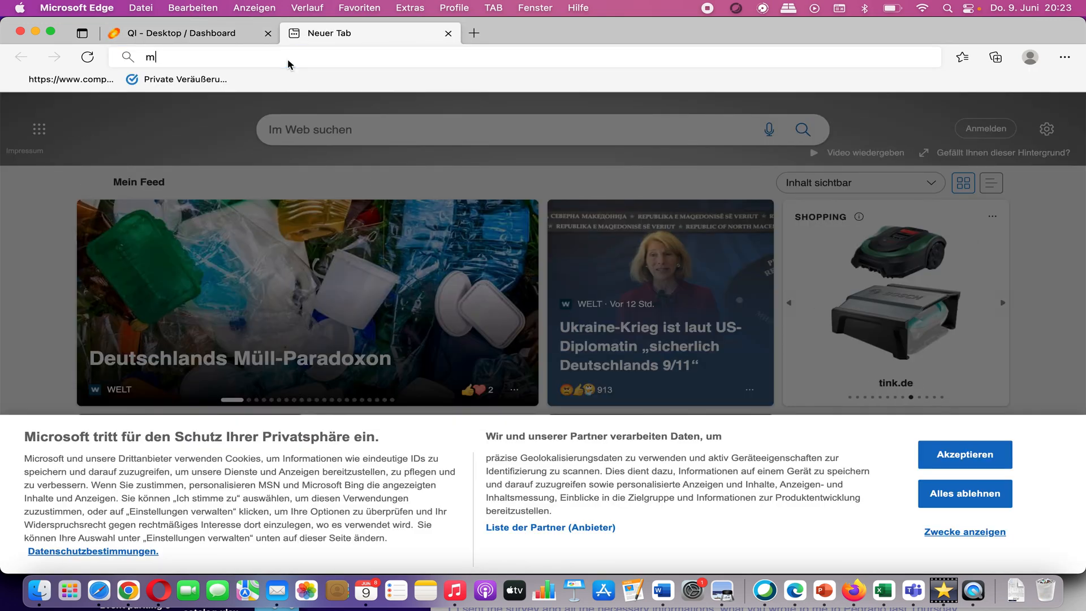
{"action": "type", "text": "ol.eeebid.com"}
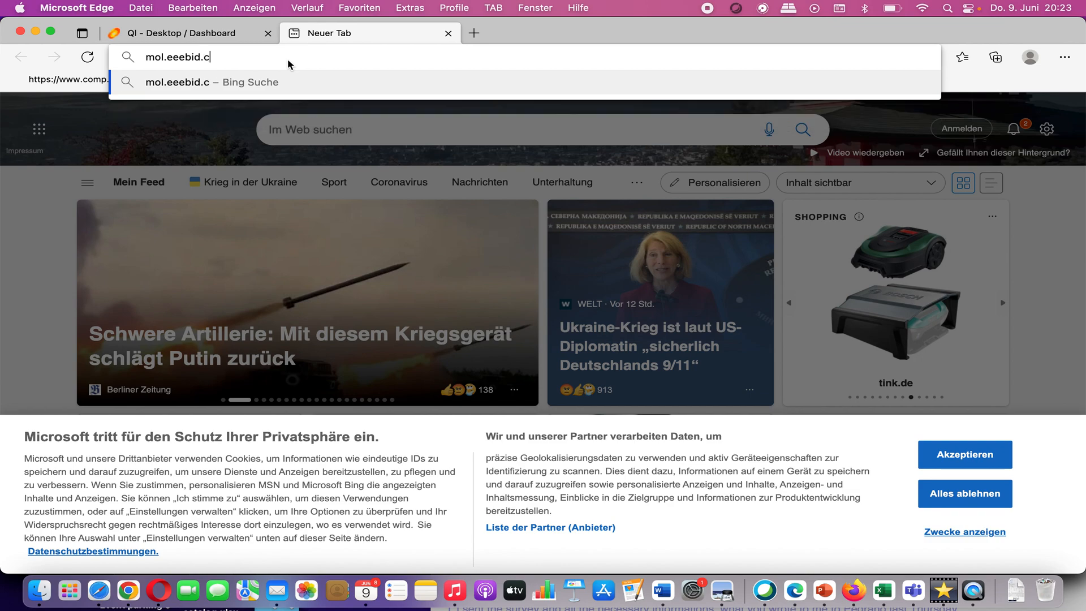
{"action": "key", "text": "Return"}
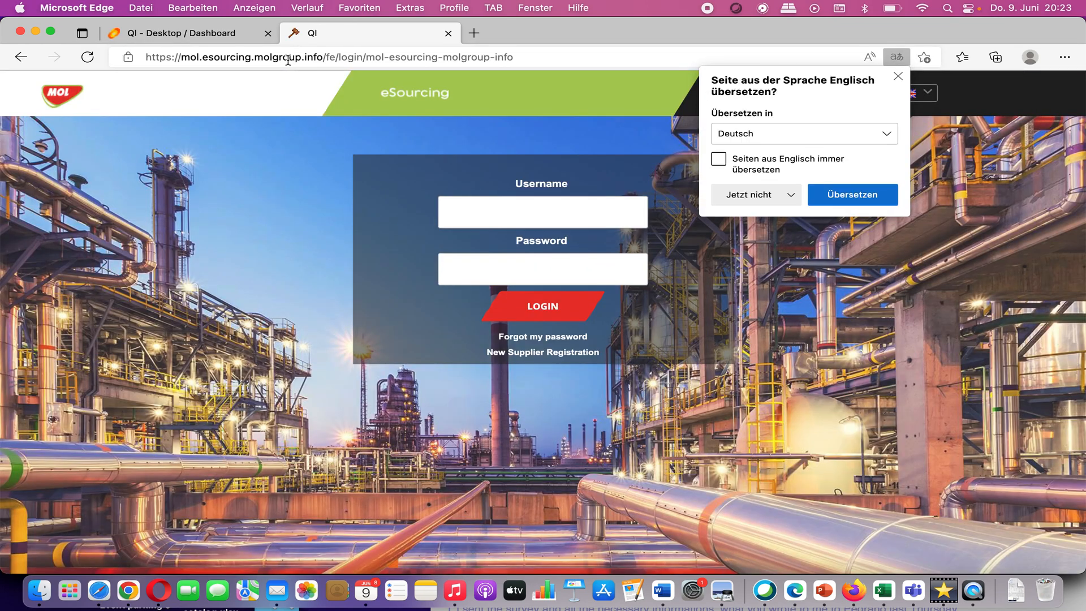
{"action": "left_click", "coordinate": [898, 75]}
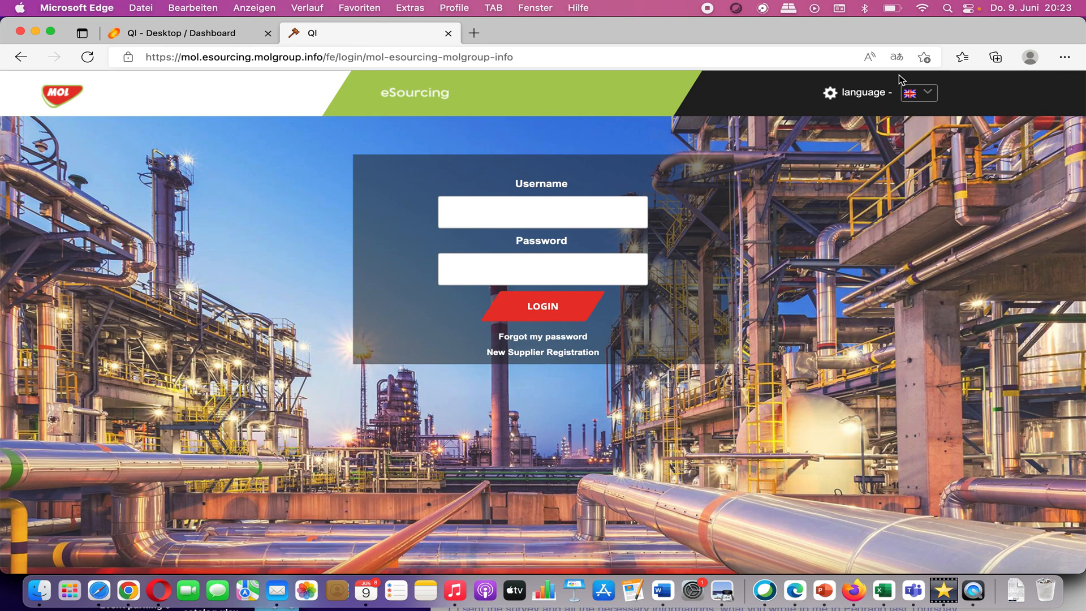
{"action": "left_click", "coordinate": [585, 353]}
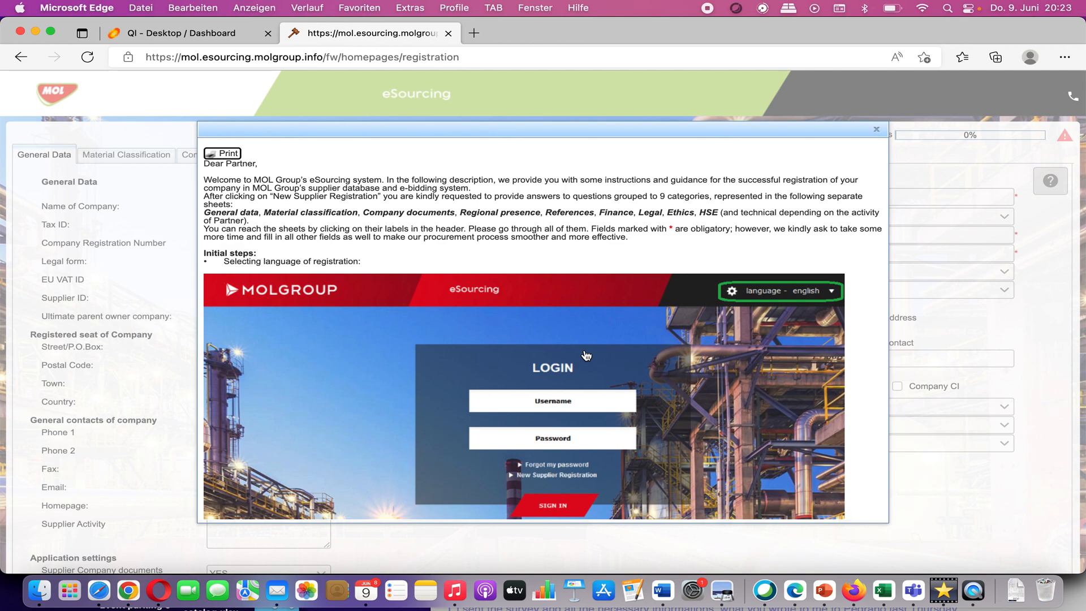
Step: Close the welcome instructions popup on the registration form
{"action": "left_click", "coordinate": [876, 129]}
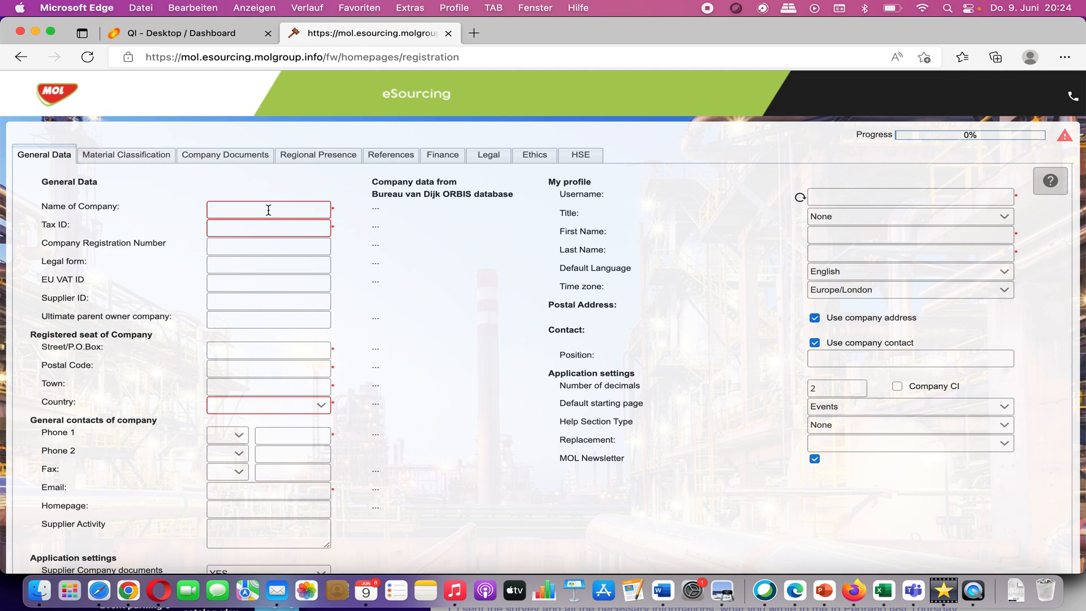
Step: Enter company name 'gartner', country Germany, and pick GARTNER DEUTSCHLAND GMBH from the ORBIS matches
{"action": "left_click", "coordinate": [268, 210]}
{"action": "type", "text": "gartner"}
{"action": "left_click", "coordinate": [320, 405]}
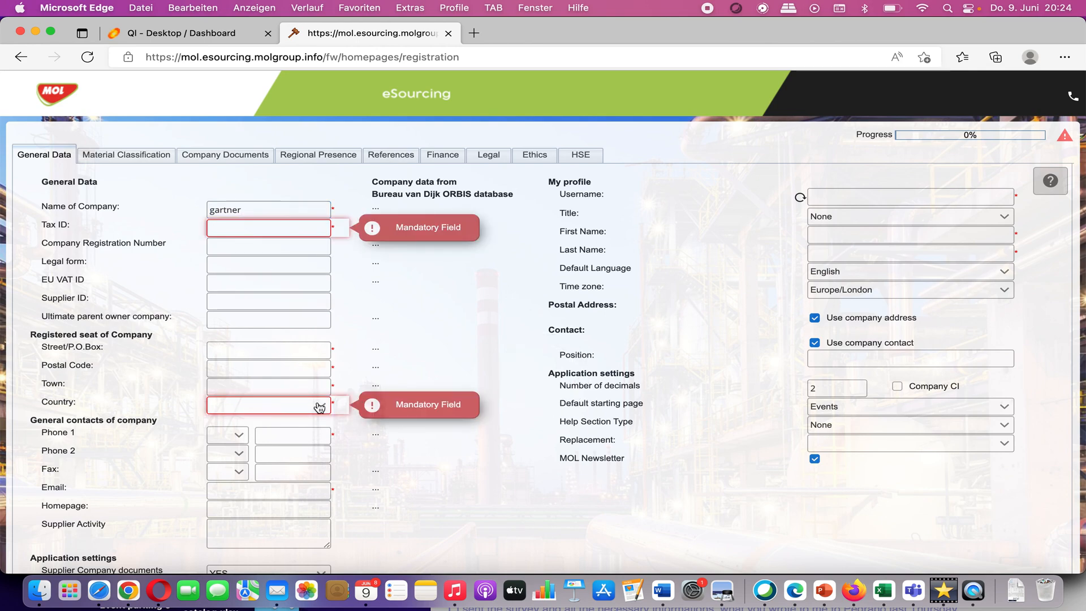
{"action": "left_click", "coordinate": [321, 405]}
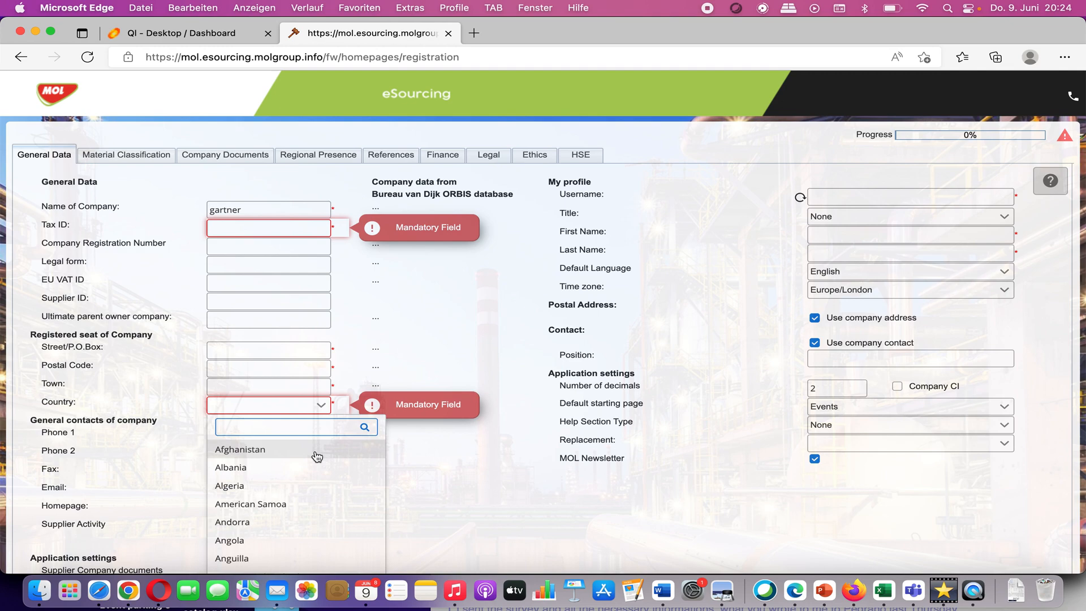
{"action": "type", "text": "germ"}
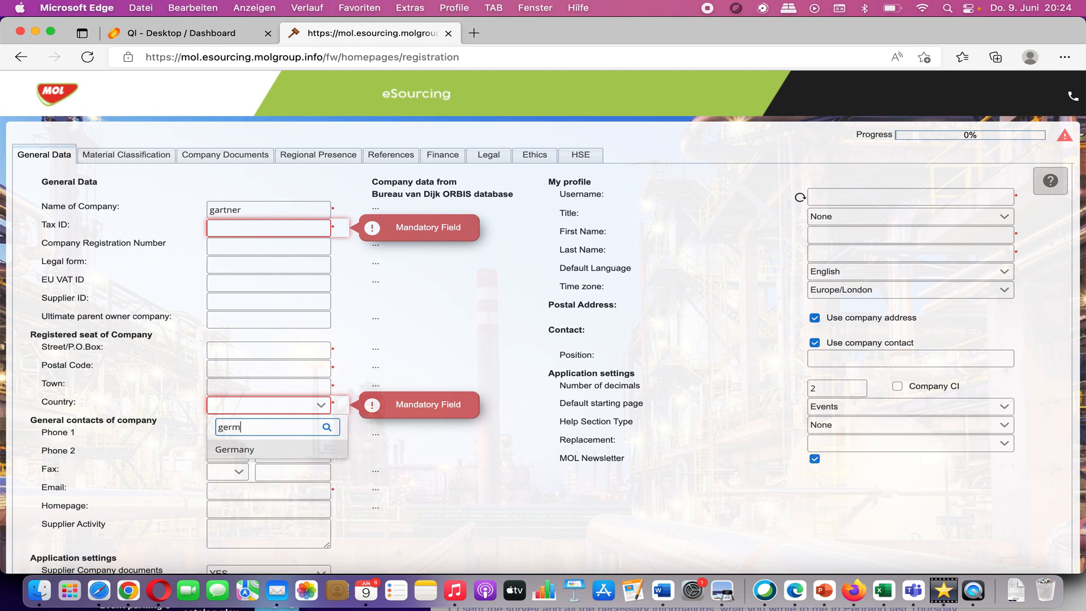
{"action": "left_click", "coordinate": [291, 450]}
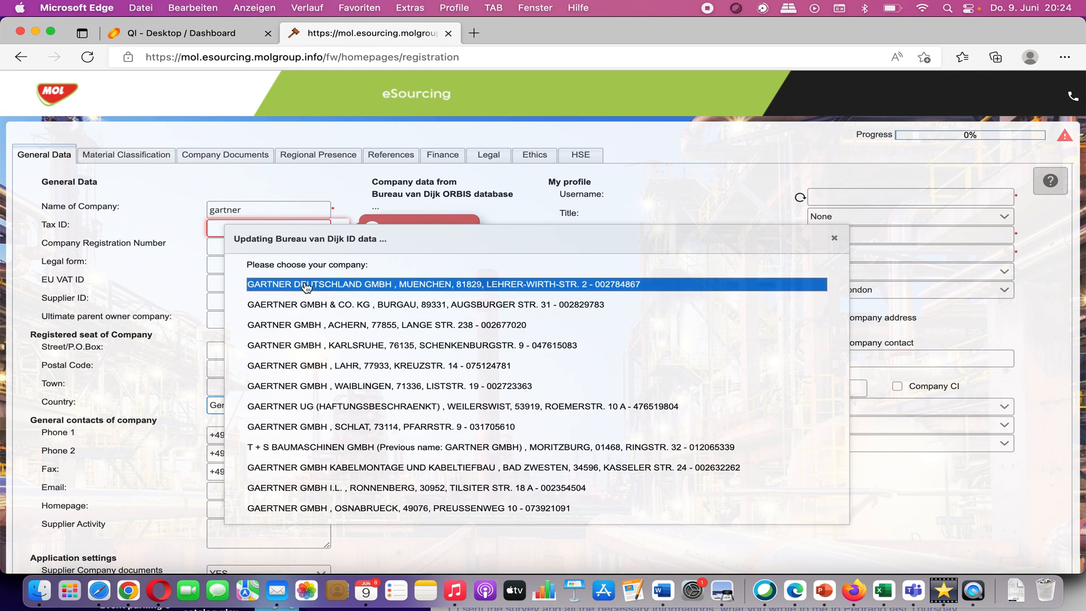
{"action": "left_click", "coordinate": [368, 286]}
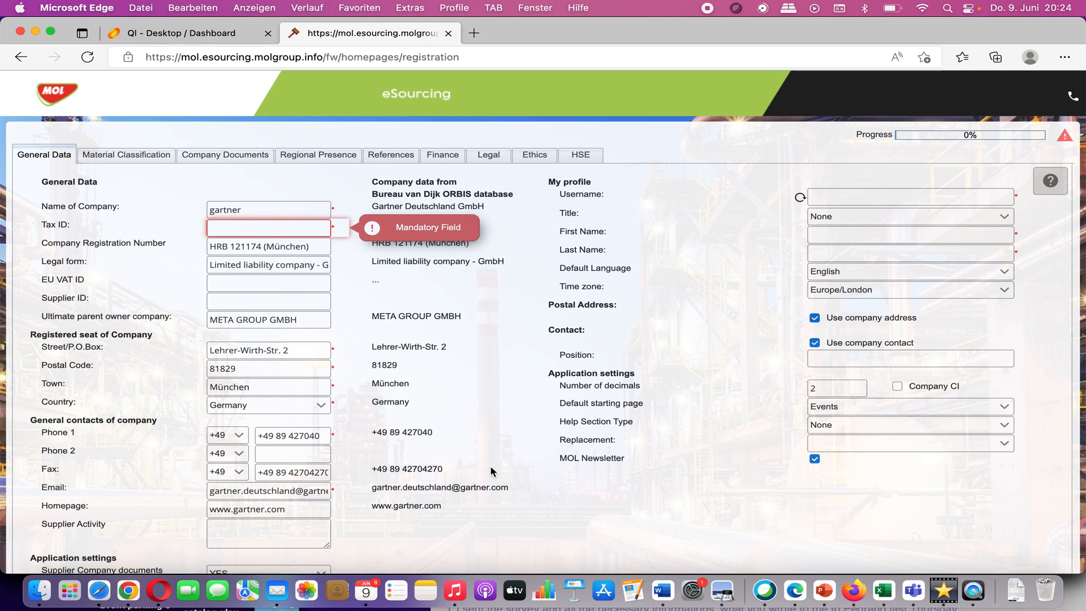
Step: Check the EU VAT ID field and imported Finance figures, then view the Ethics and HSE questions
{"action": "left_click", "coordinate": [238, 281]}
{"action": "left_click", "coordinate": [442, 158]}
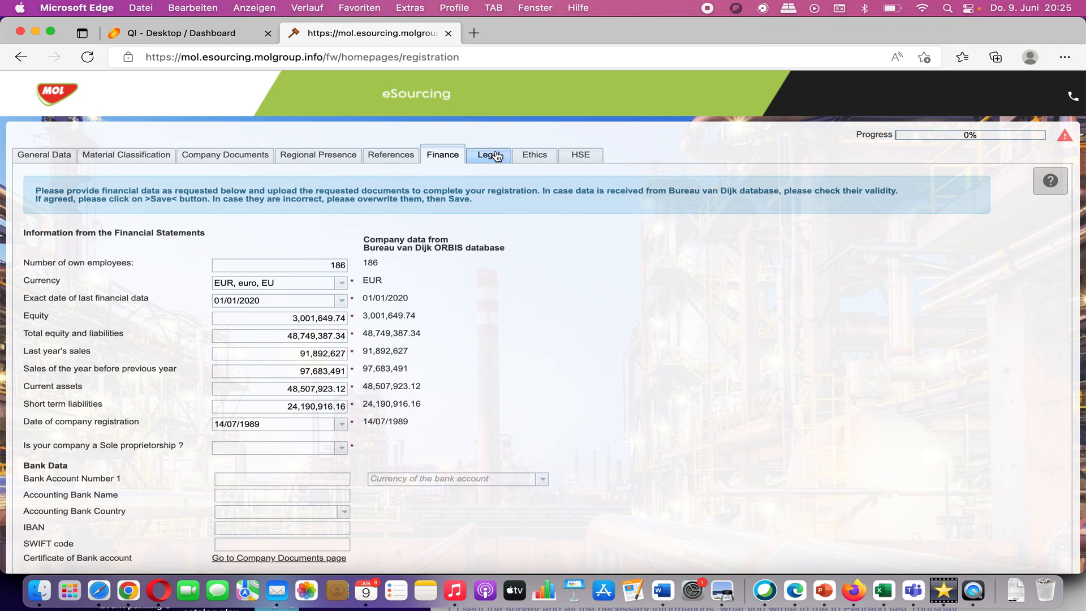
{"action": "left_click", "coordinate": [529, 155]}
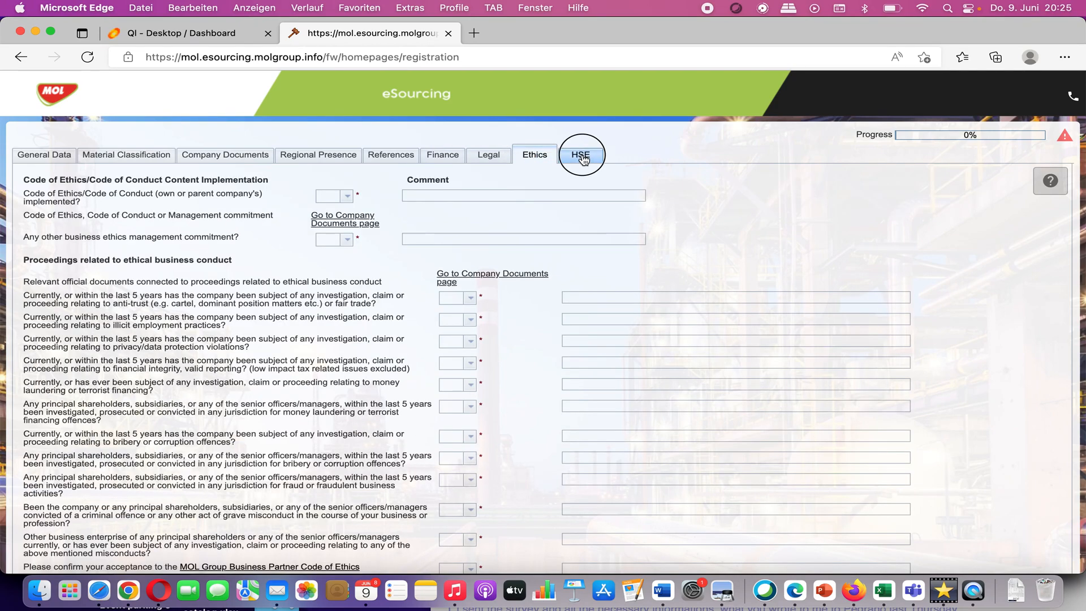
{"action": "left_click", "coordinate": [582, 158]}
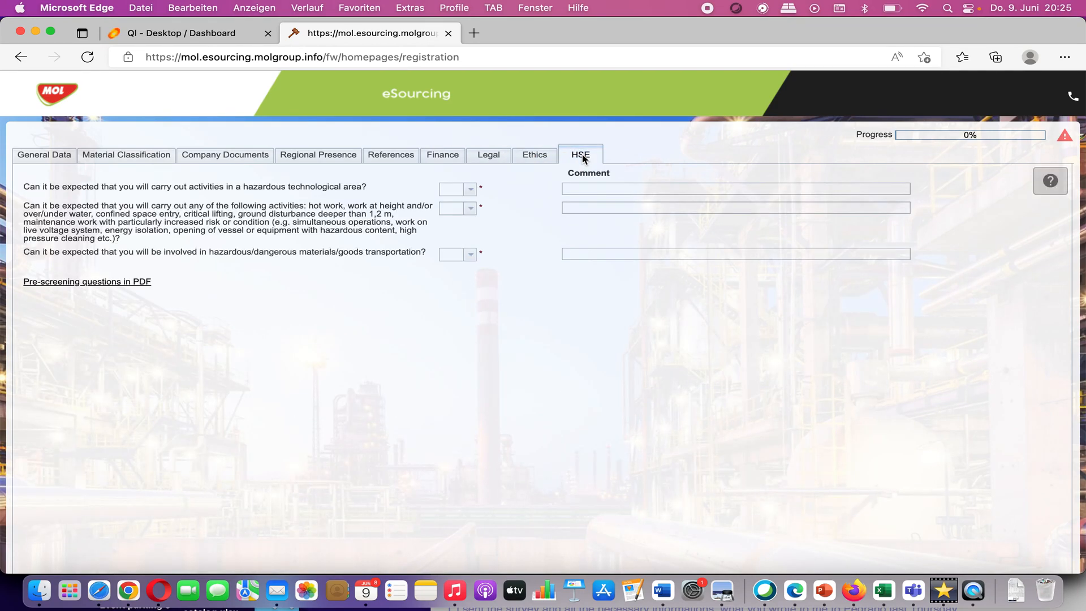